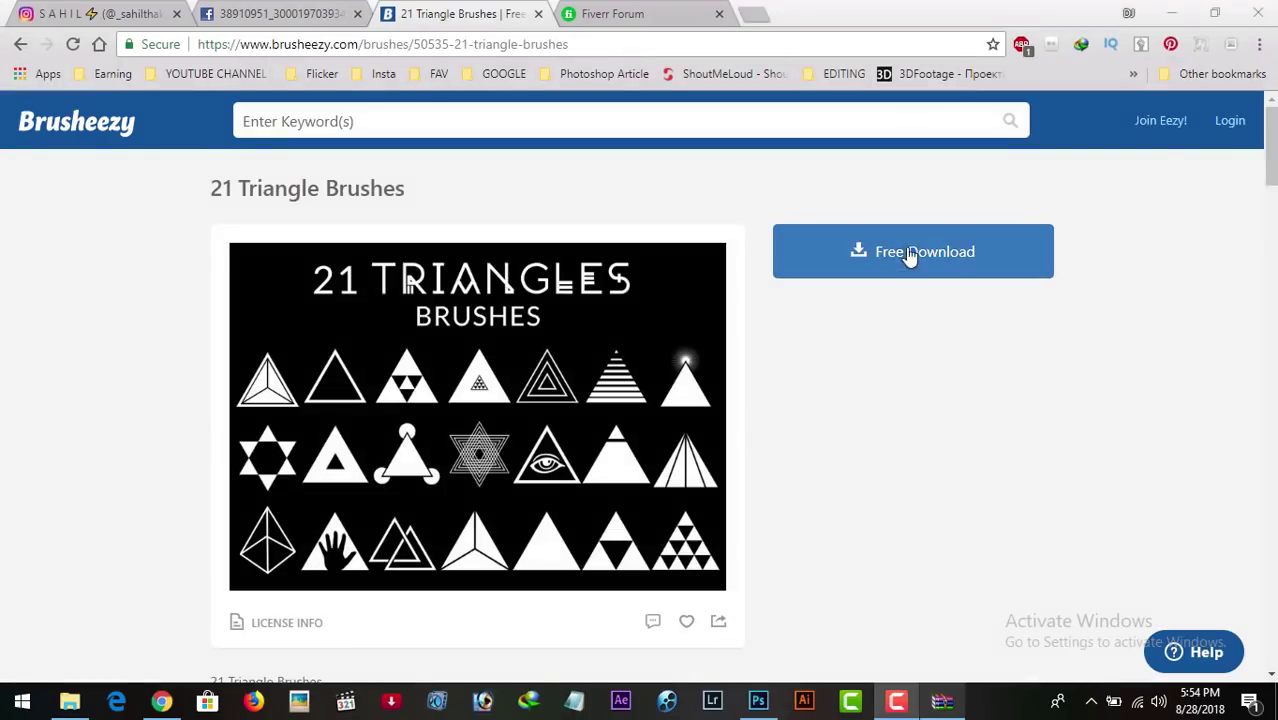
Download the free 21 Triangle Brushes pack from Brusheezy, saving 21triangles_2.zip.
click(893, 257)
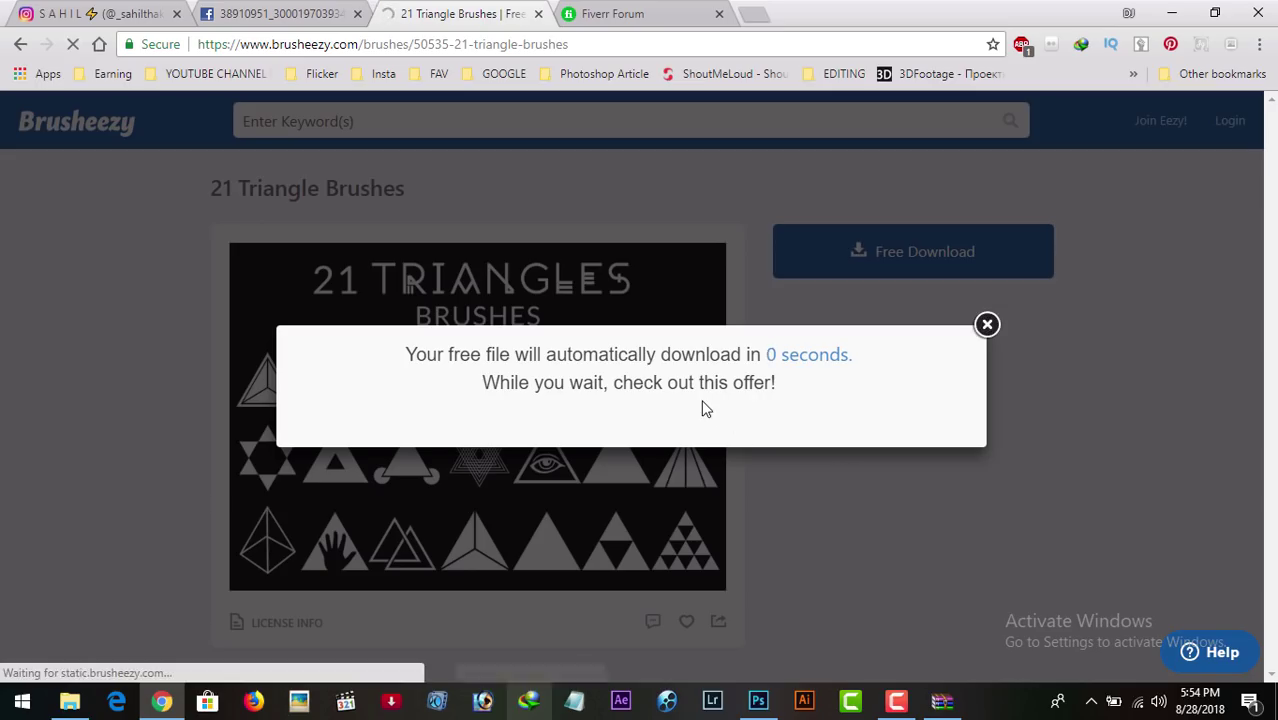
click(586, 432)
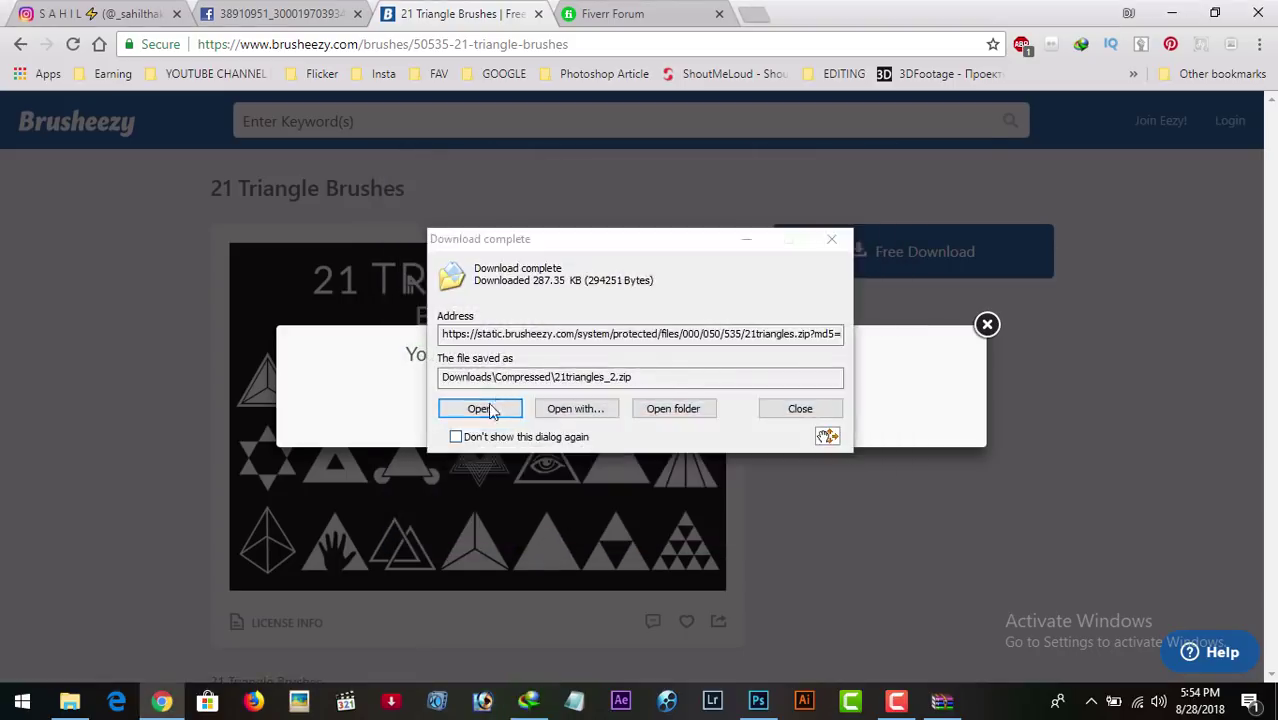
Open 21triangles_2.zip in WinRAR and arrange it beside the destination folder window.
click(480, 408)
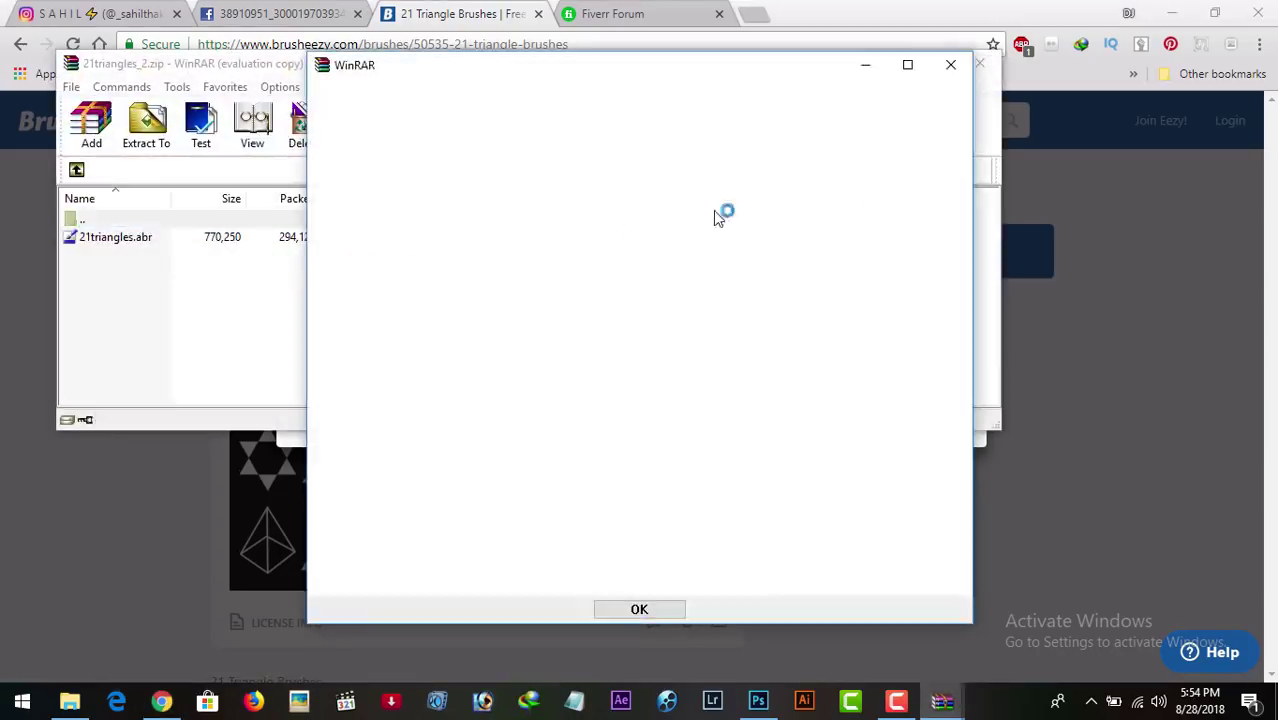
click(950, 63)
drag(424, 72, 462, 107)
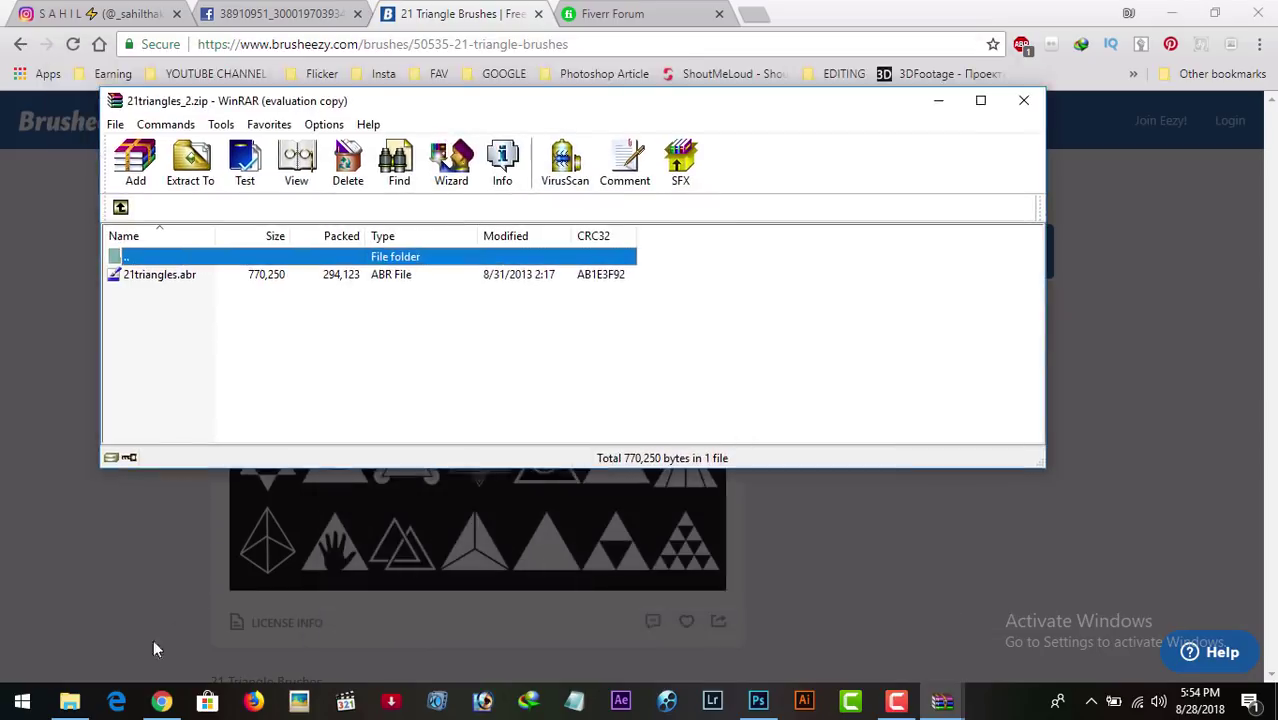
click(70, 701)
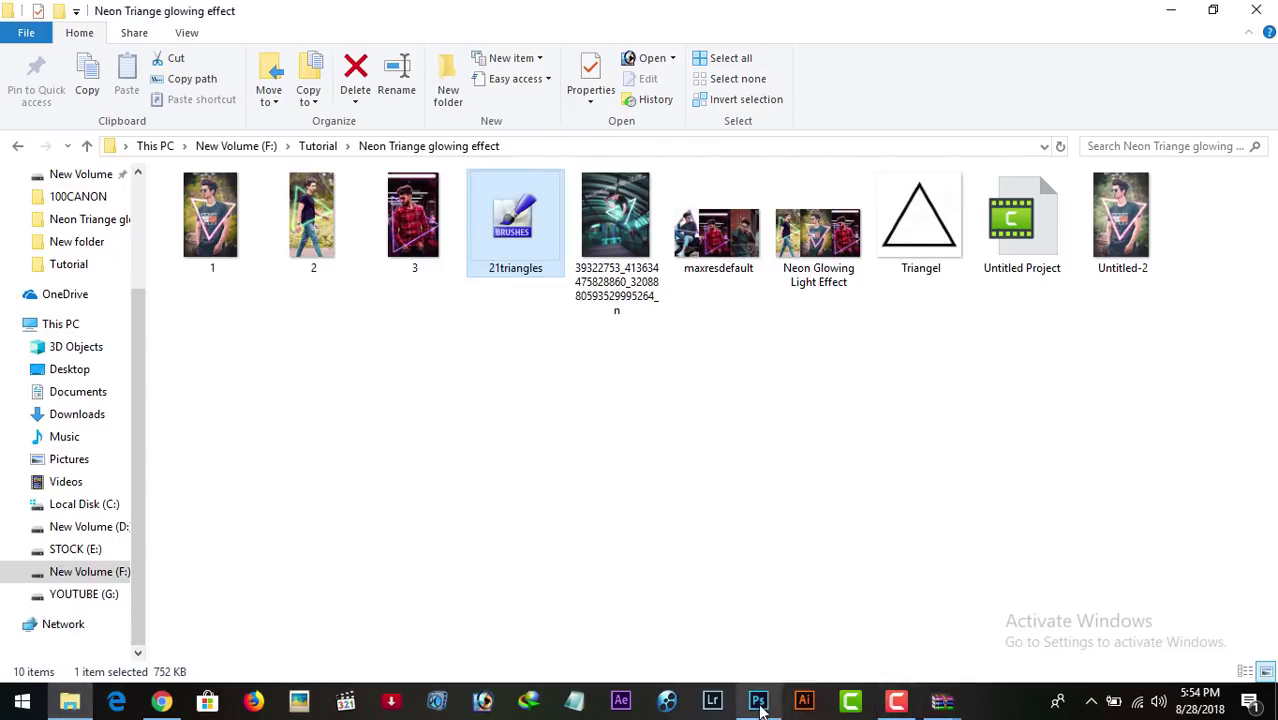
mouse_move(941, 701)
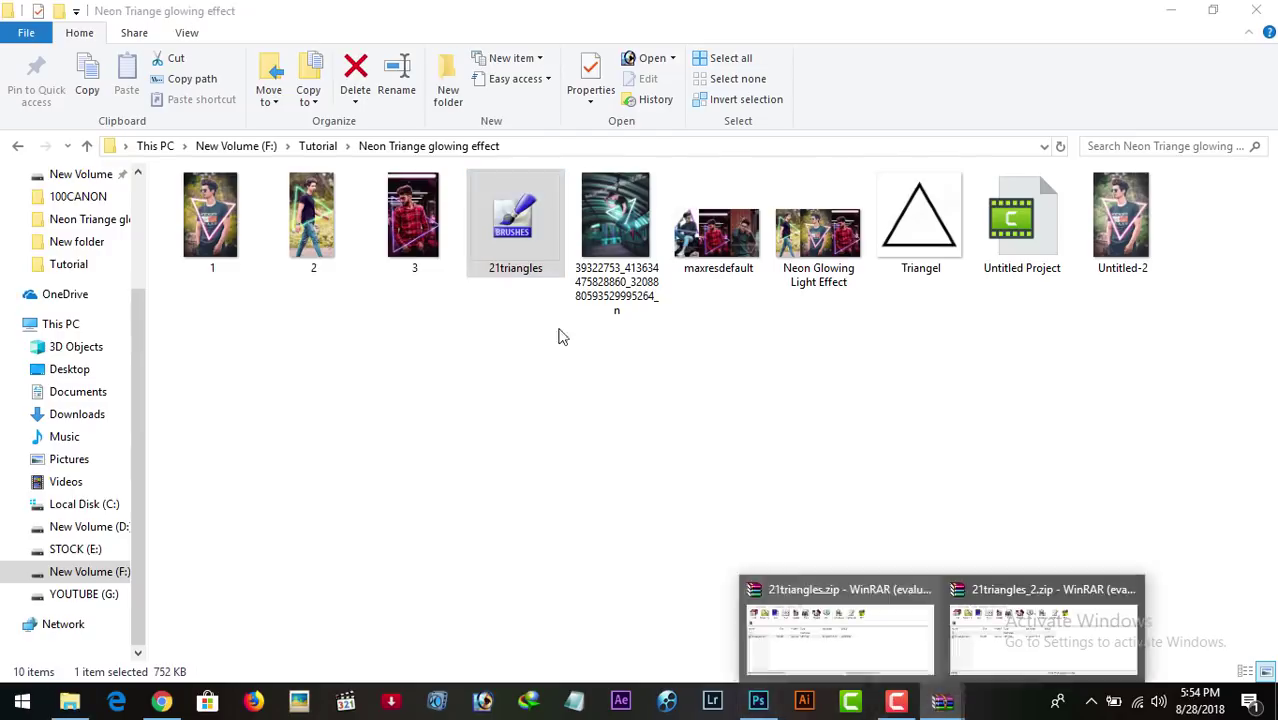
click(1012, 615)
Move 21triangles.abr into the Neon Triange glowing effect folder, replacing the old copy, and refresh the folder.
click(262, 275)
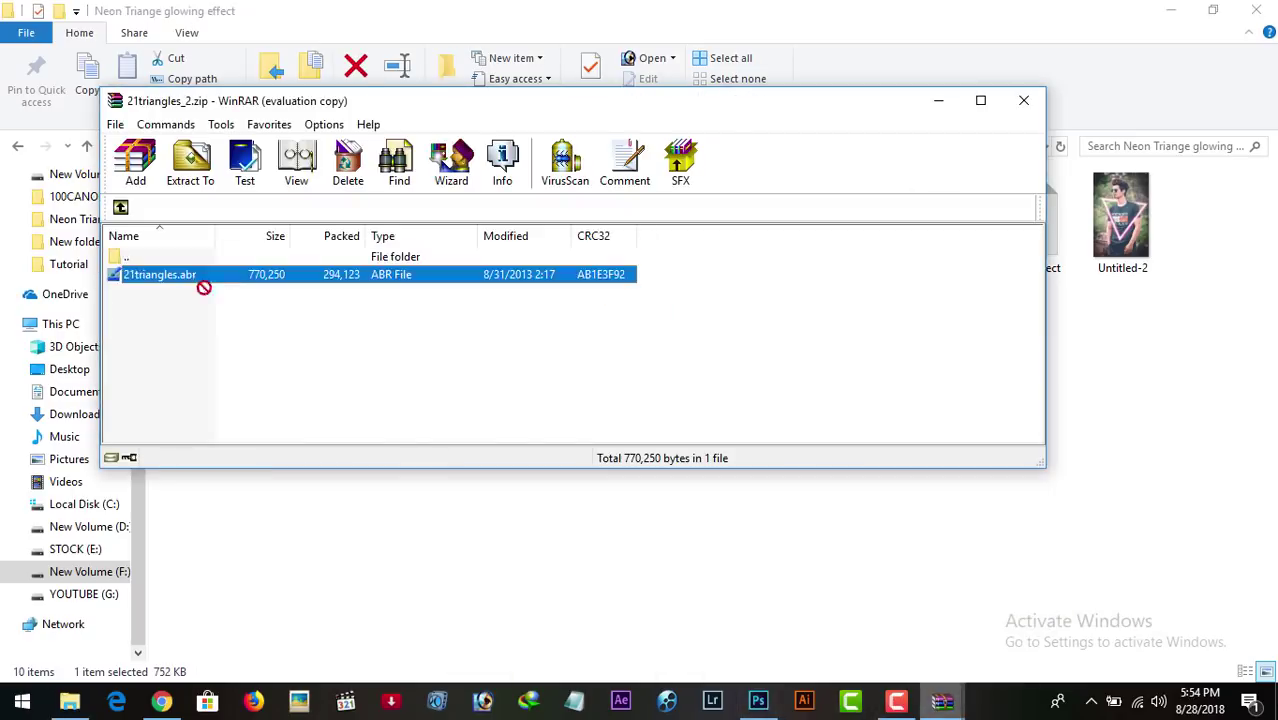
click(1184, 414)
drag(690, 240, 690, 240)
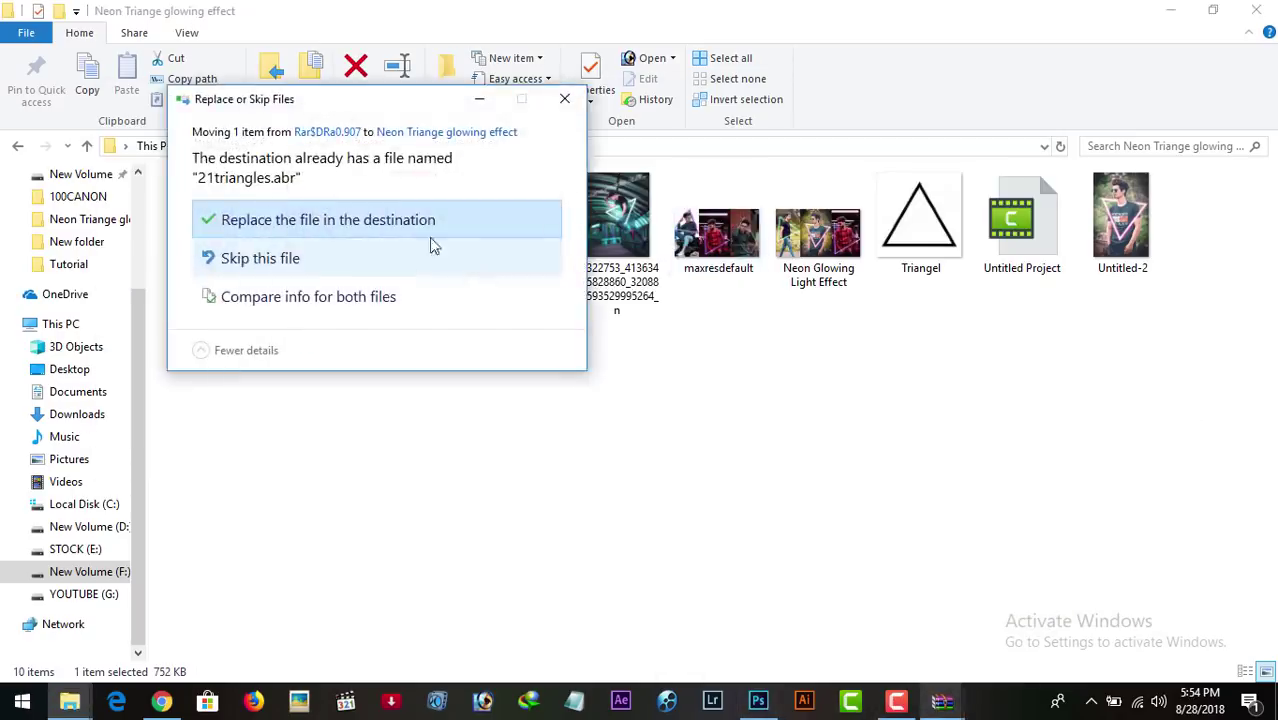
click(277, 220)
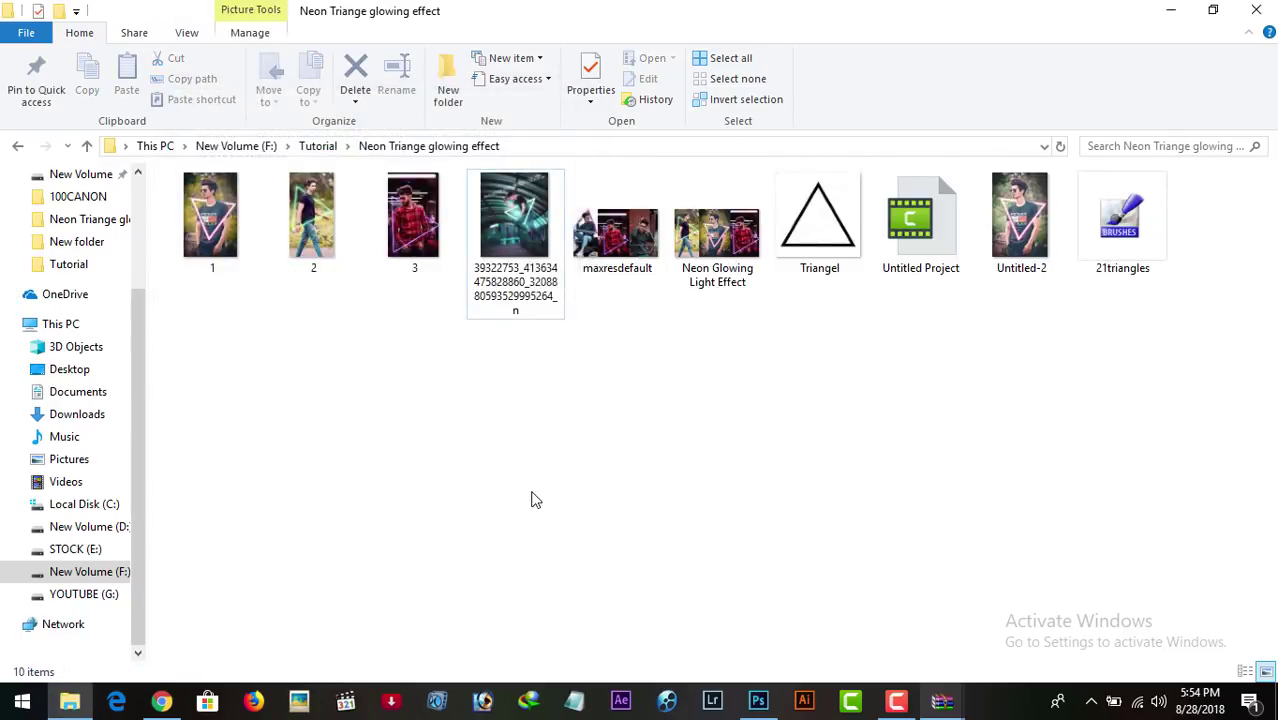
right_click(532, 497)
click(579, 299)
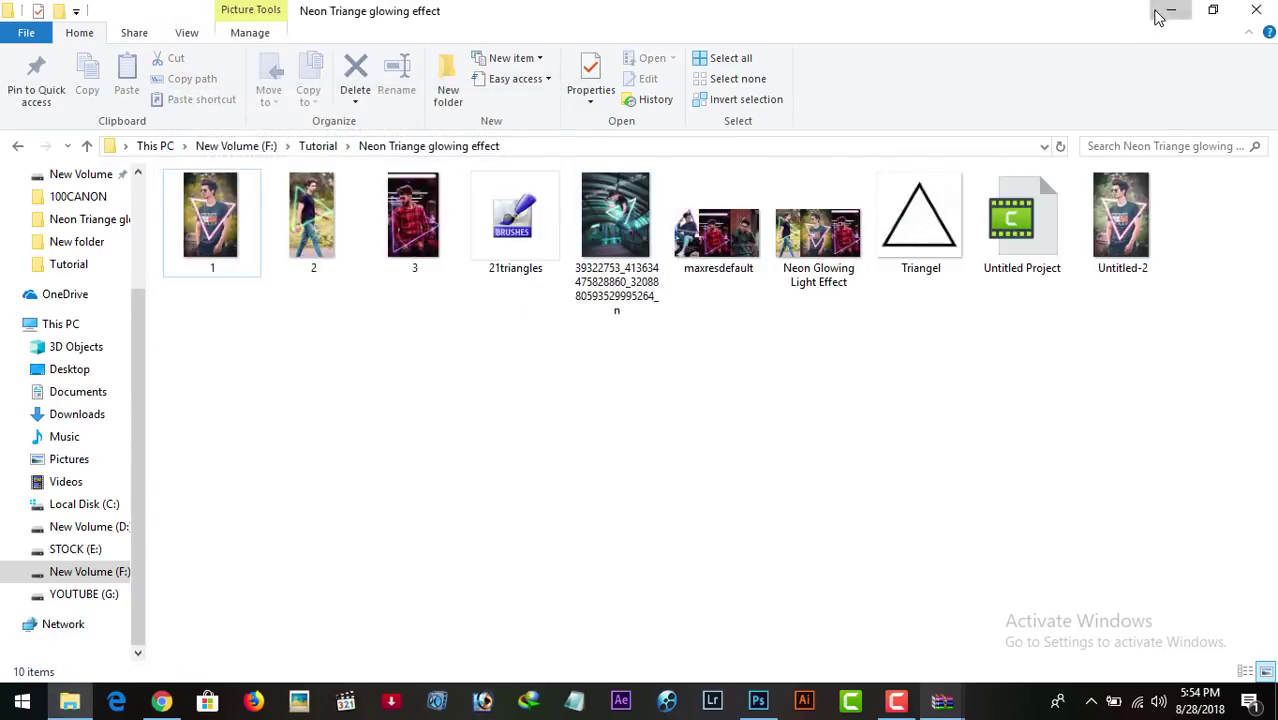
click(1171, 10)
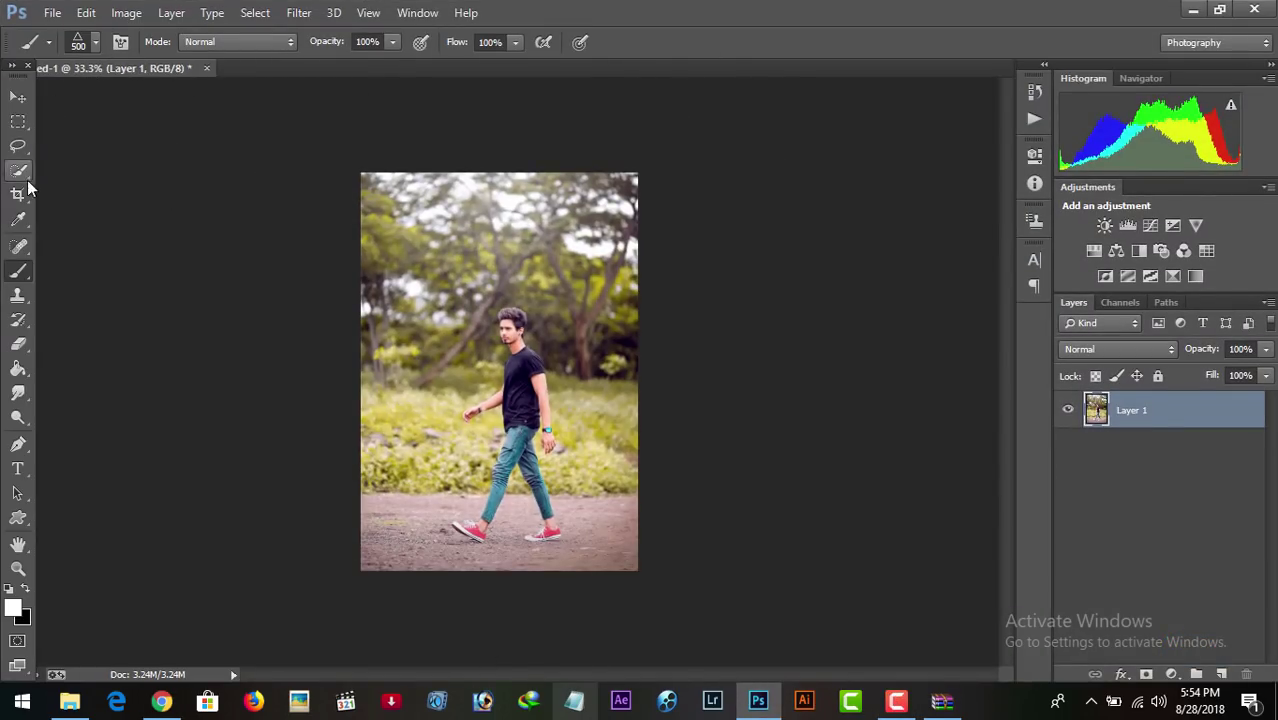
With the Brush tool active, choose Load Brushes from the brush preset picker menu.
right_click(18, 270)
click(97, 268)
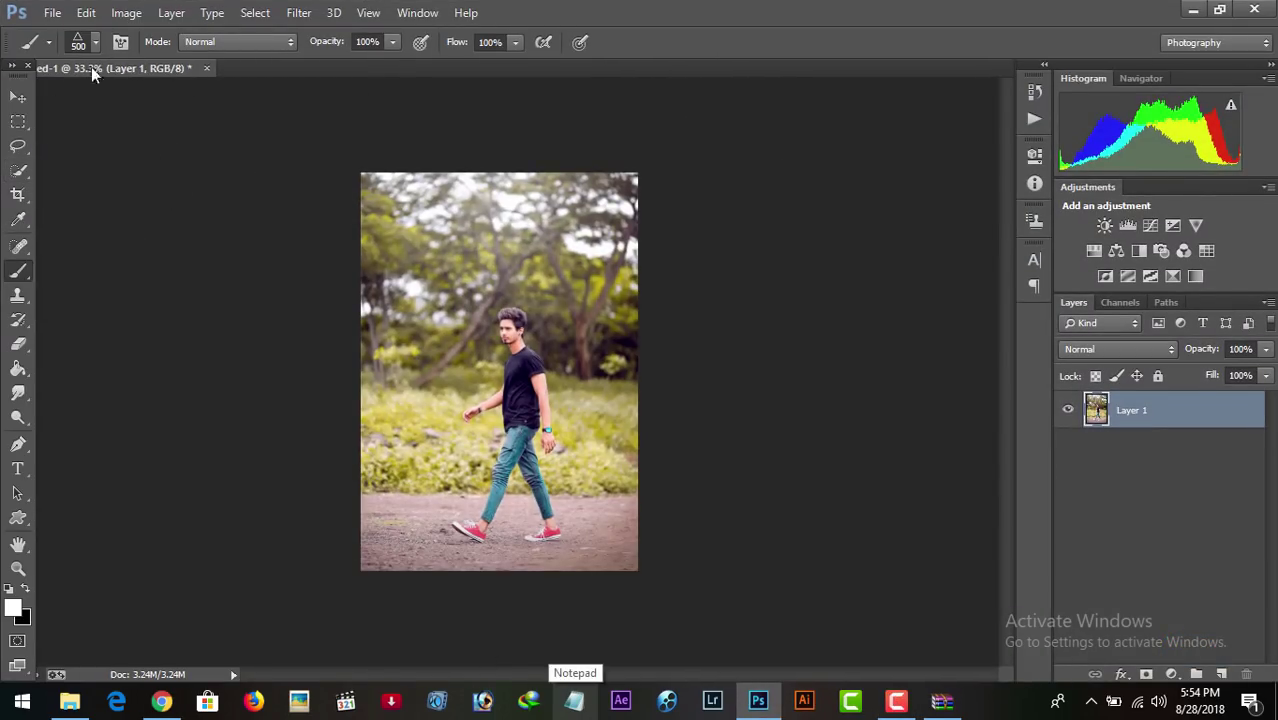
click(95, 43)
click(377, 75)
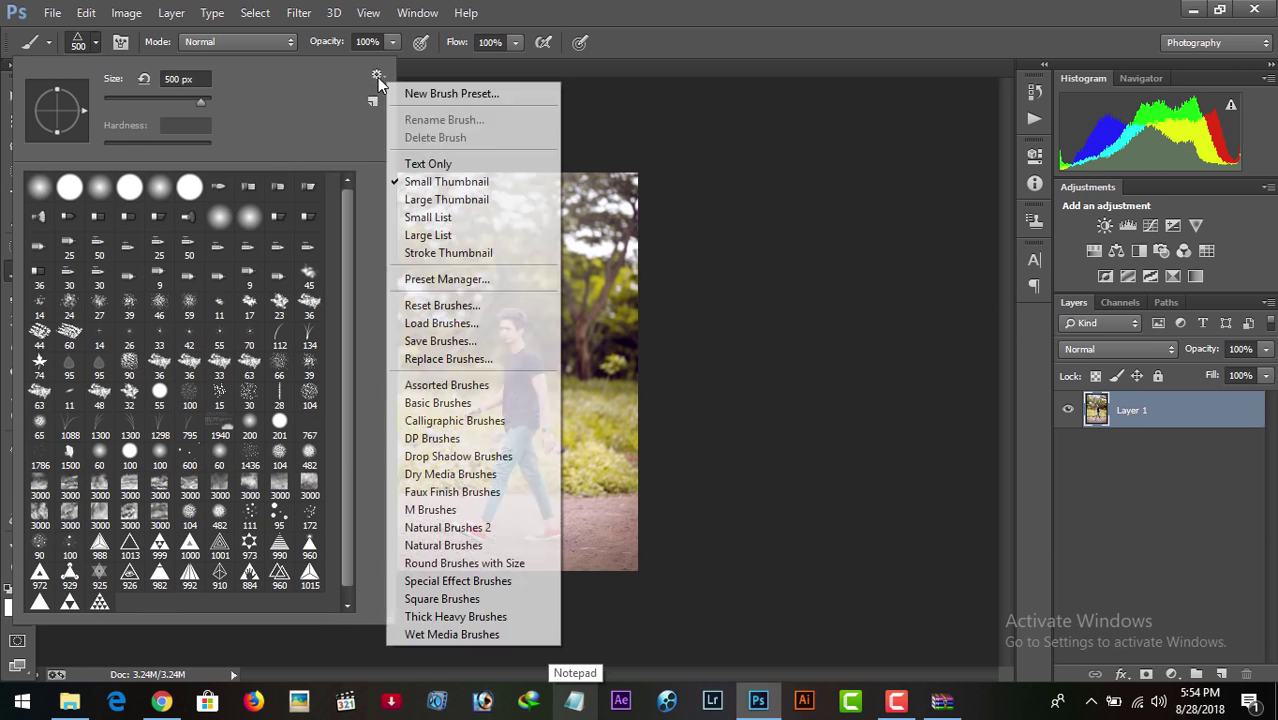
click(441, 323)
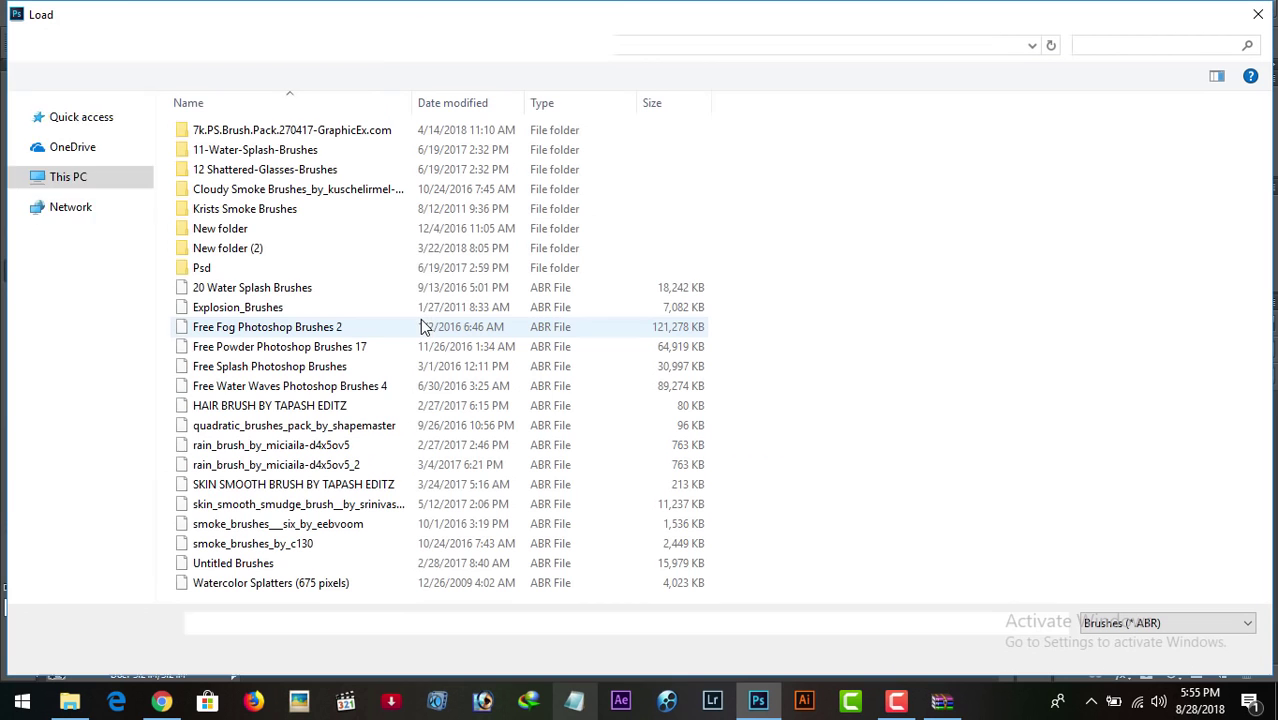
mouse_move(80, 400)
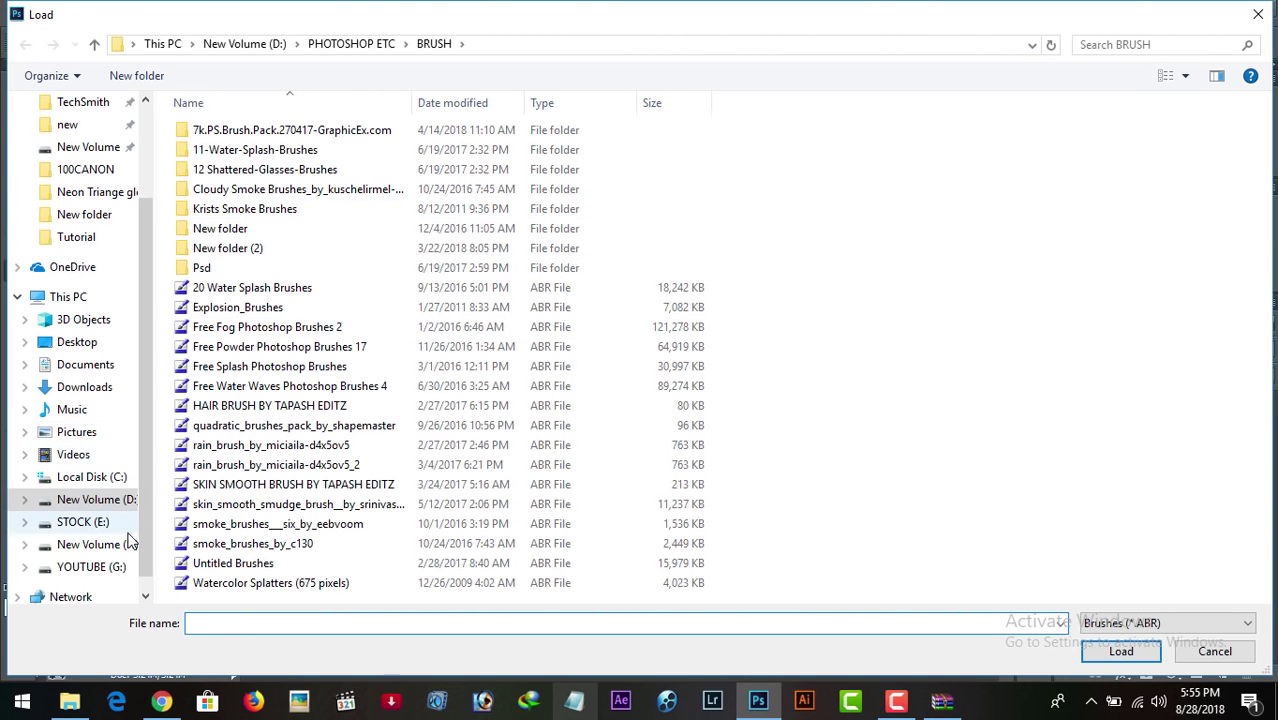
Load 21triangles.abr from F:\Tutorial\Neon Triange glowing effect into the brush presets.
click(127, 555)
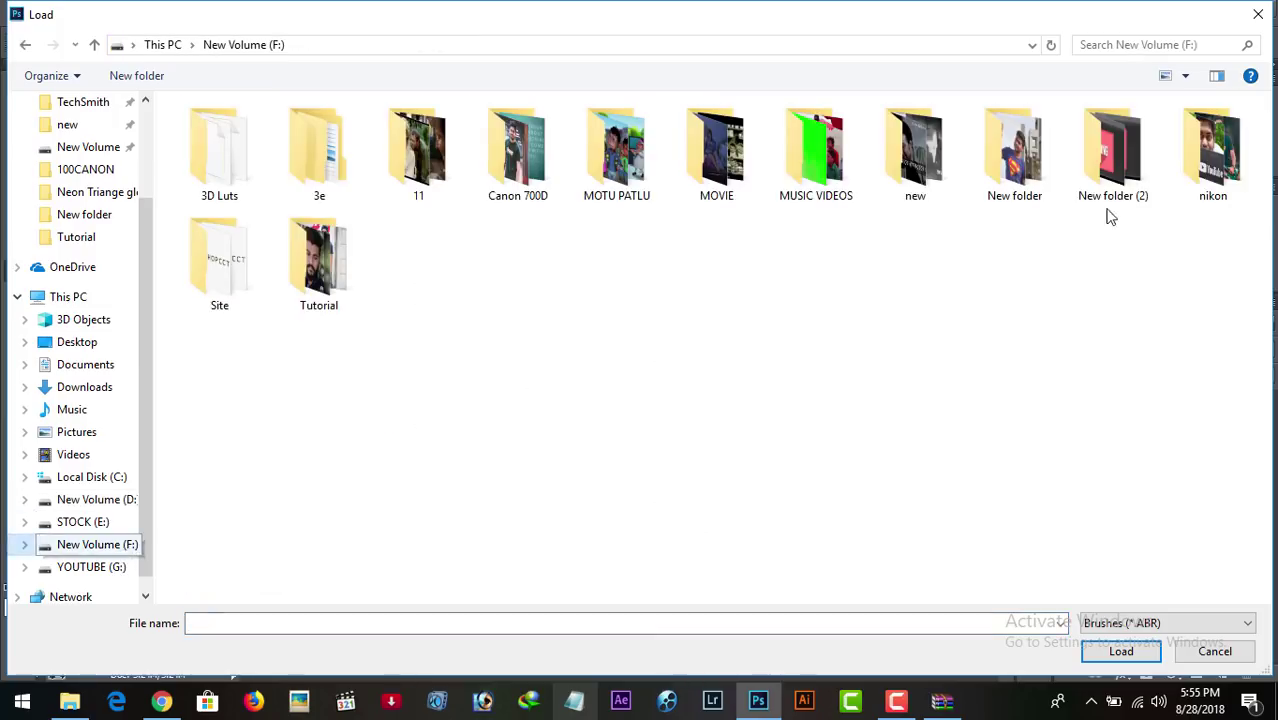
double_click(296, 291)
double_click(812, 280)
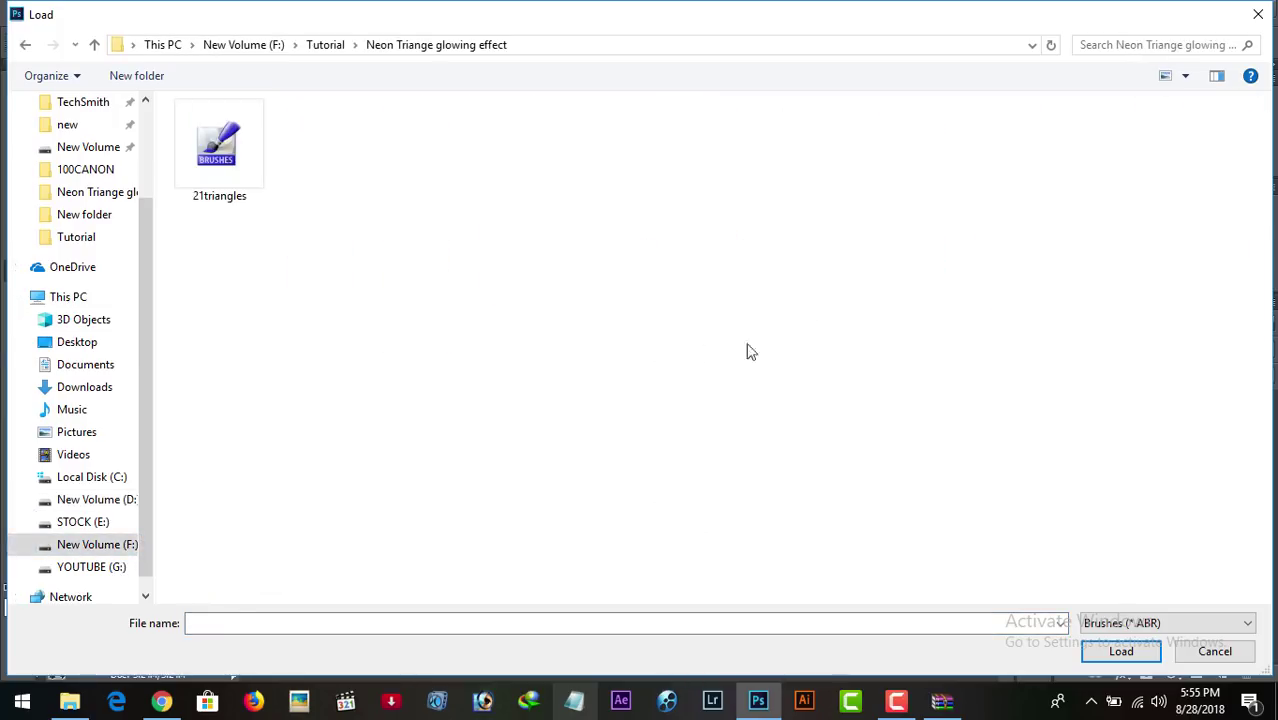
click(217, 191)
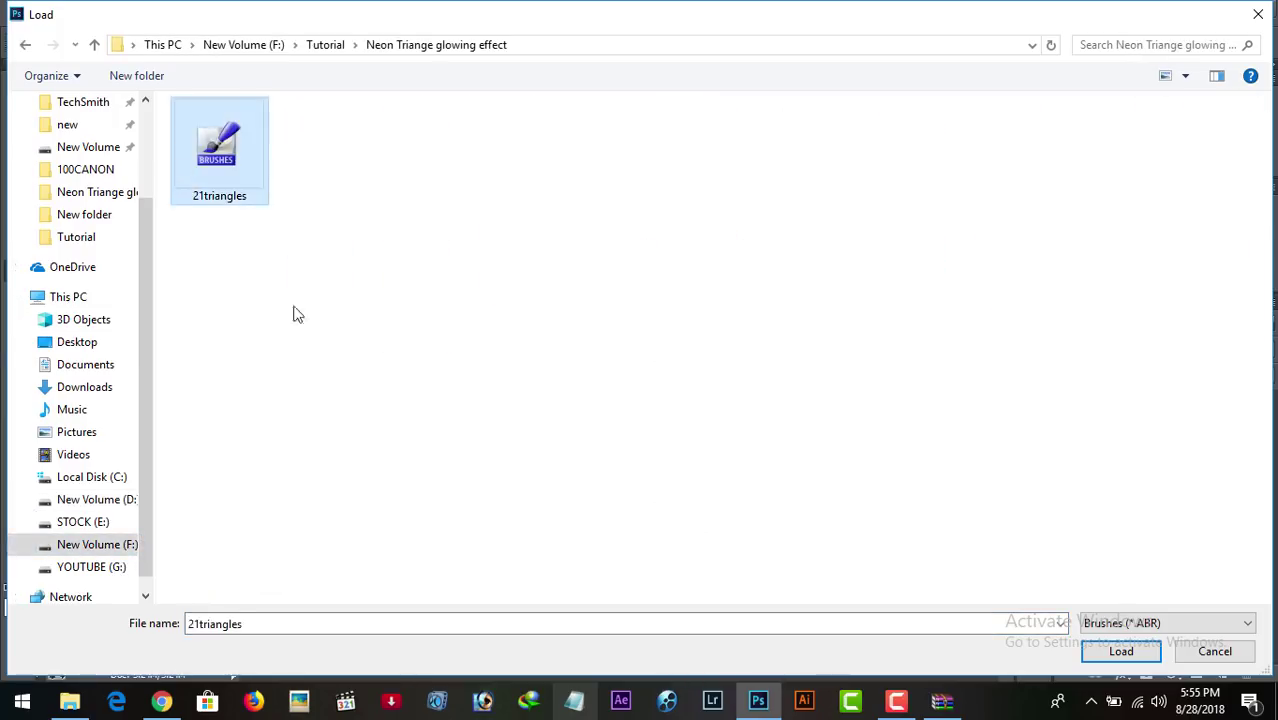
click(1117, 655)
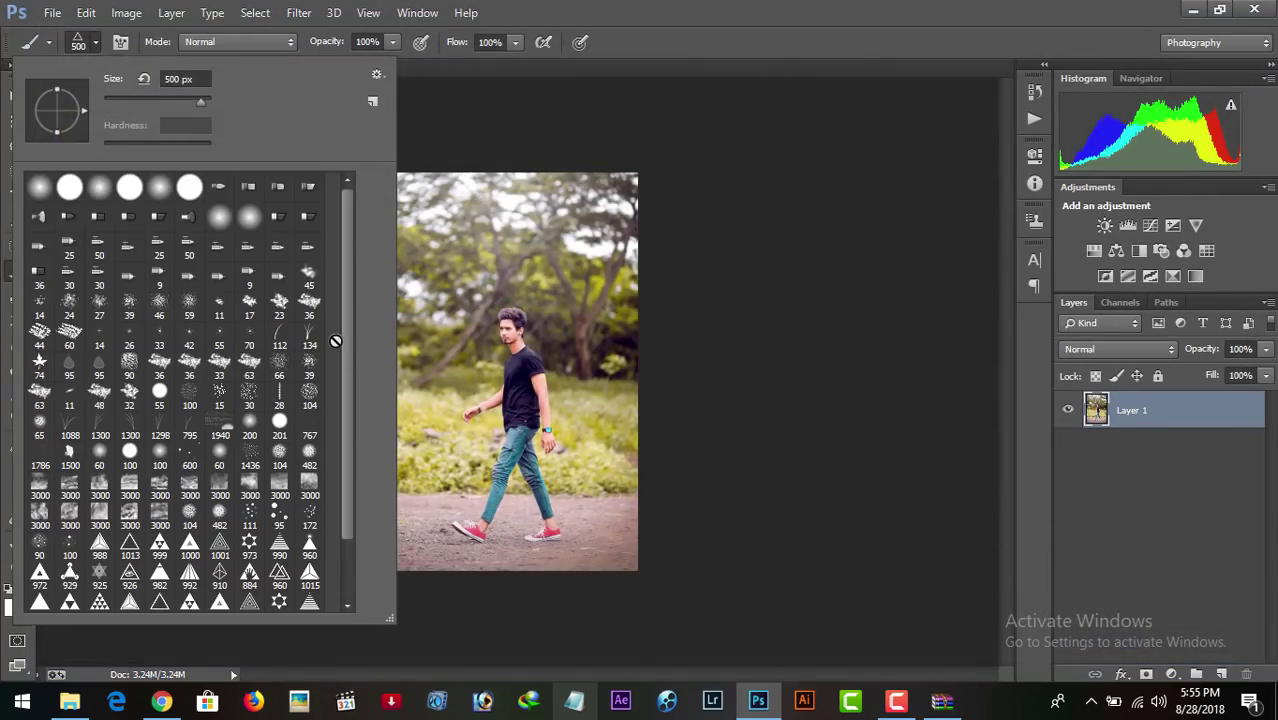
Try triangle brush 1010 at 139 px, then switch to the double-outline triangle brush 1013.
drag(344, 338, 343, 424)
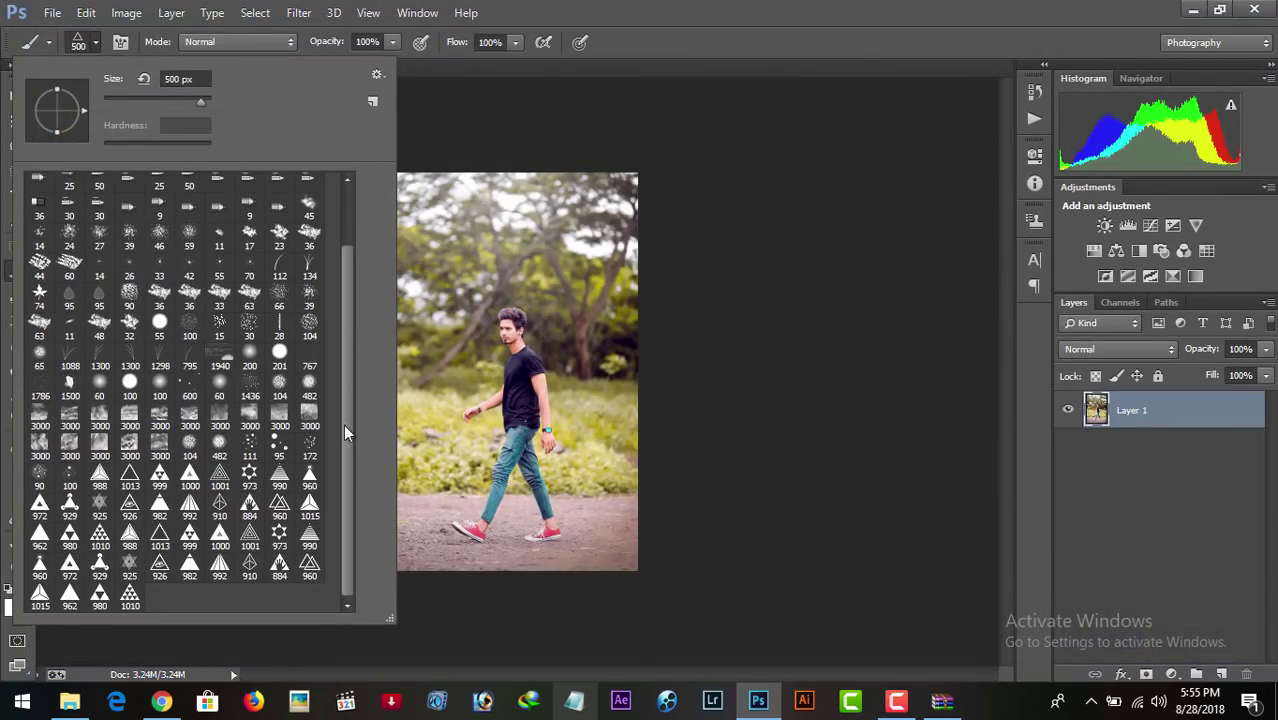
click(129, 597)
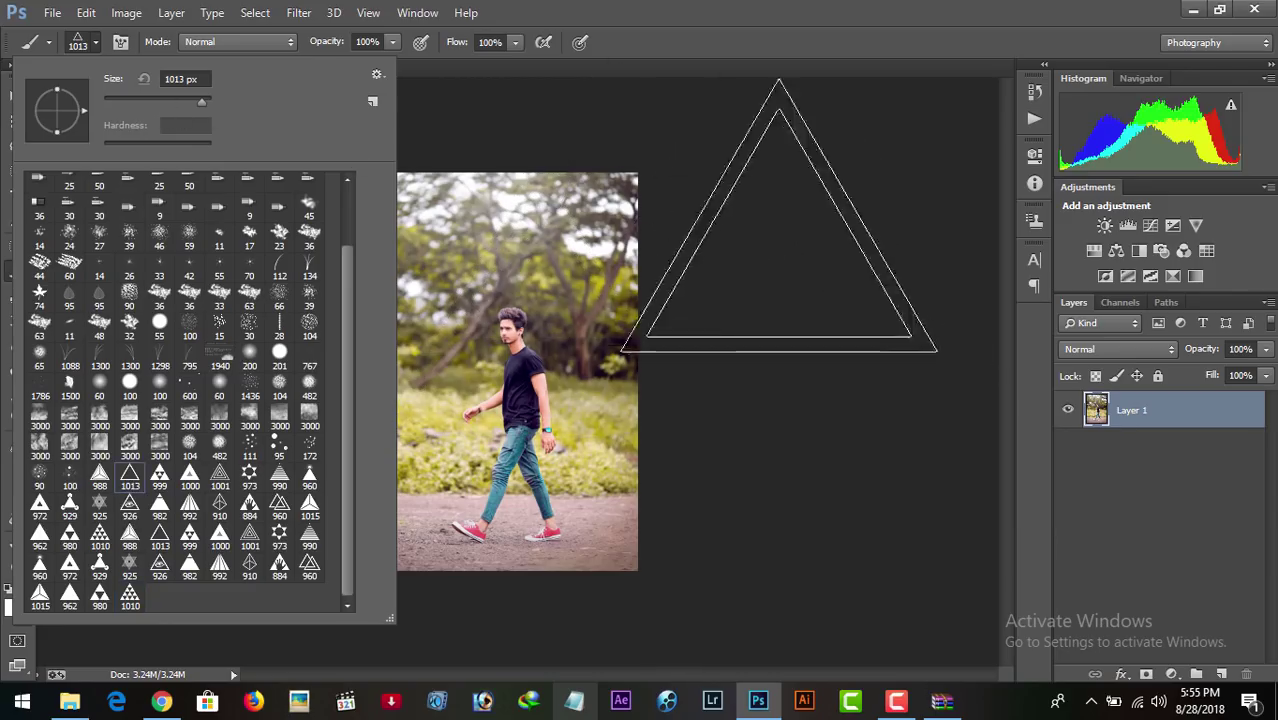
text(139)
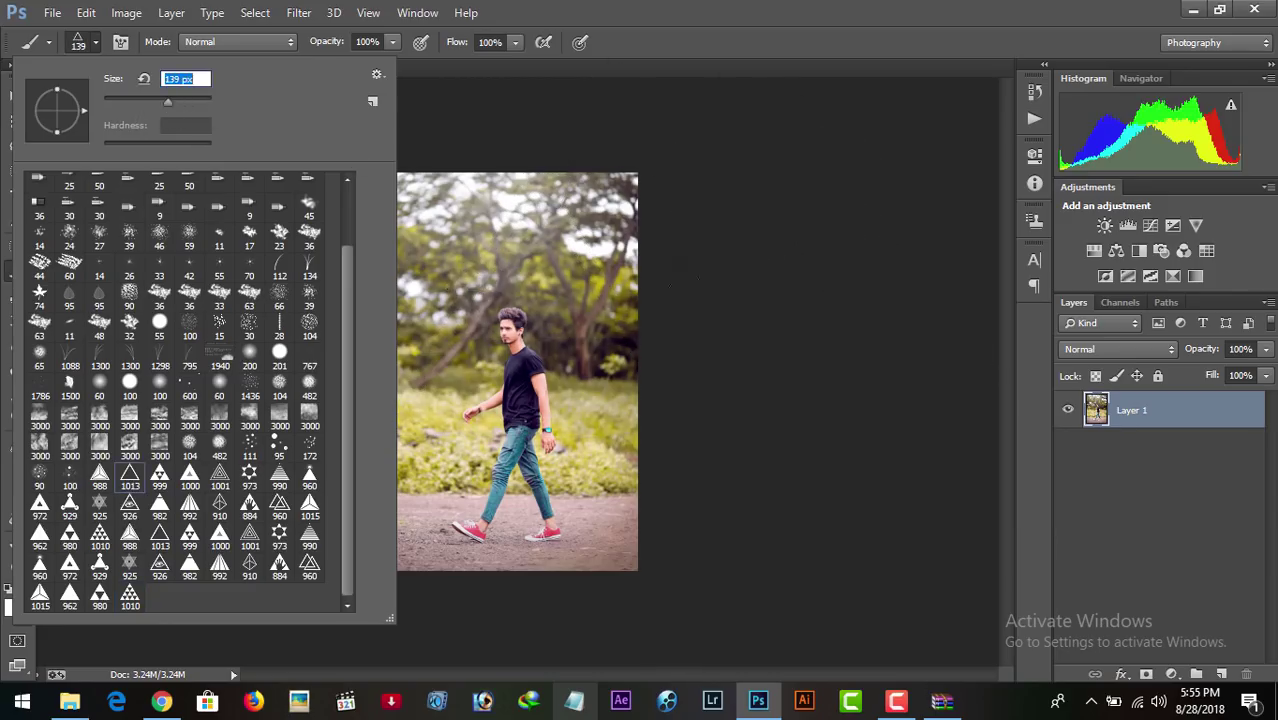
key(Return)
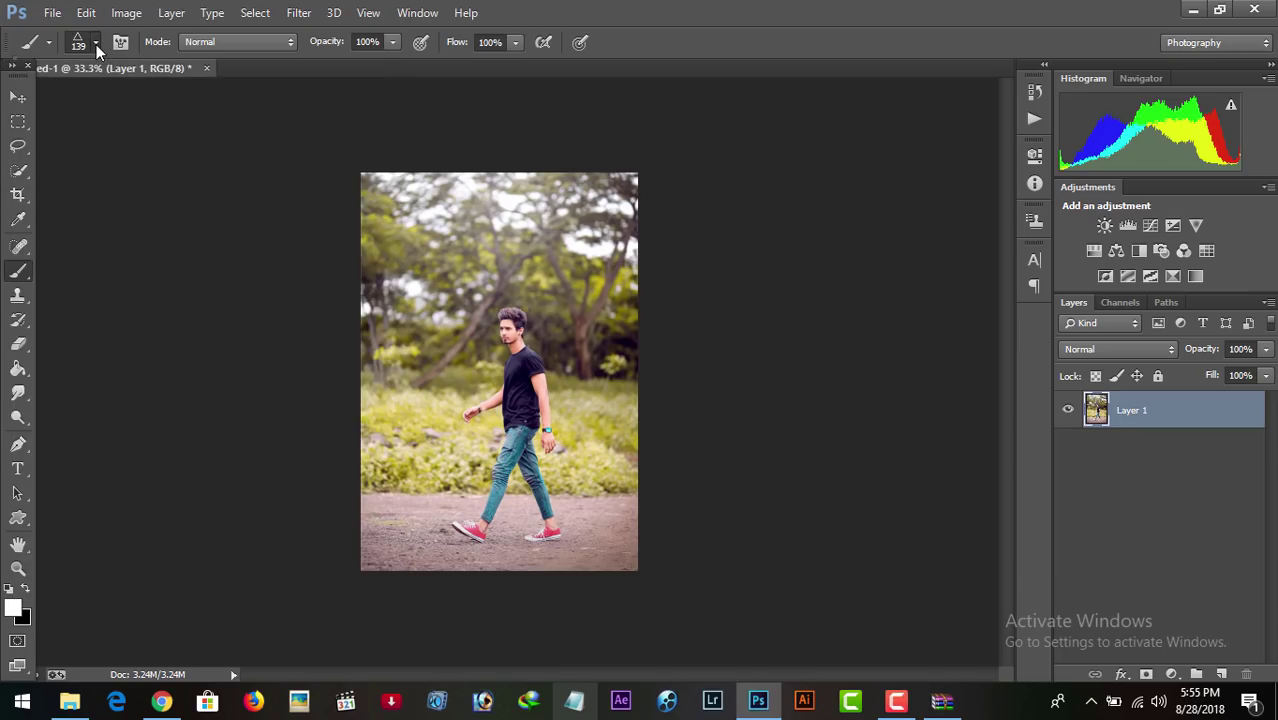
click(96, 44)
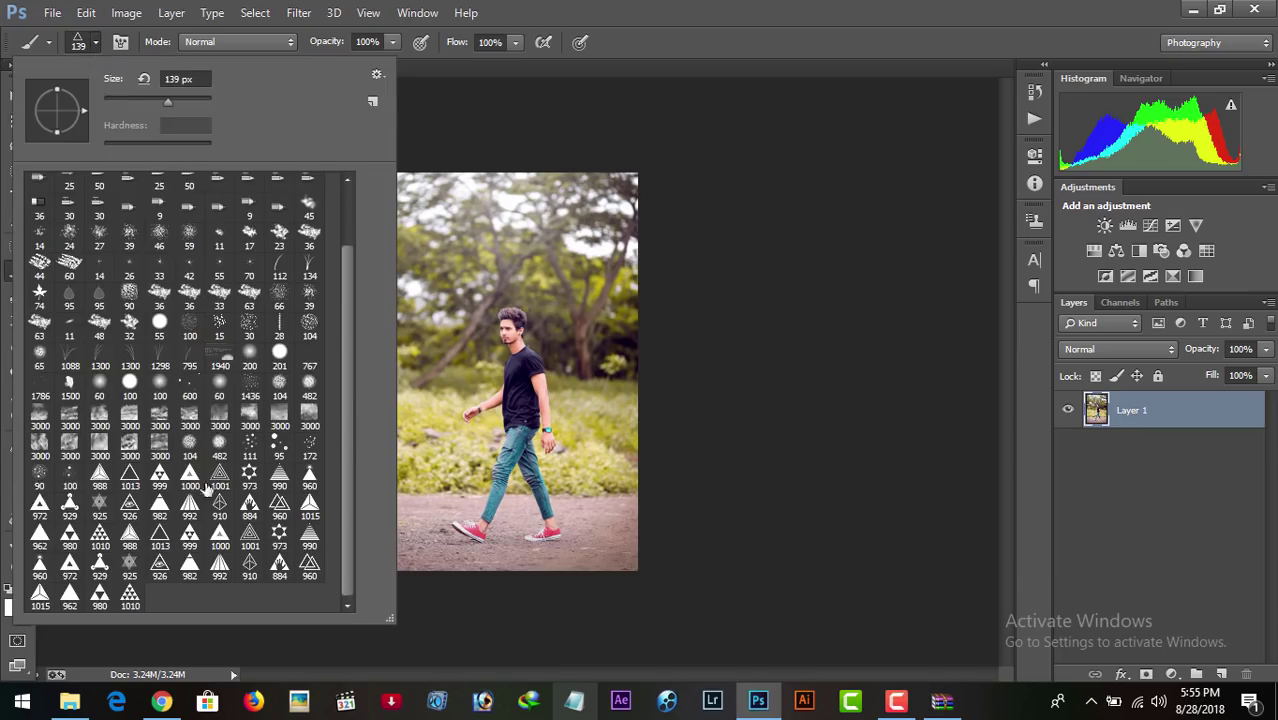
click(162, 538)
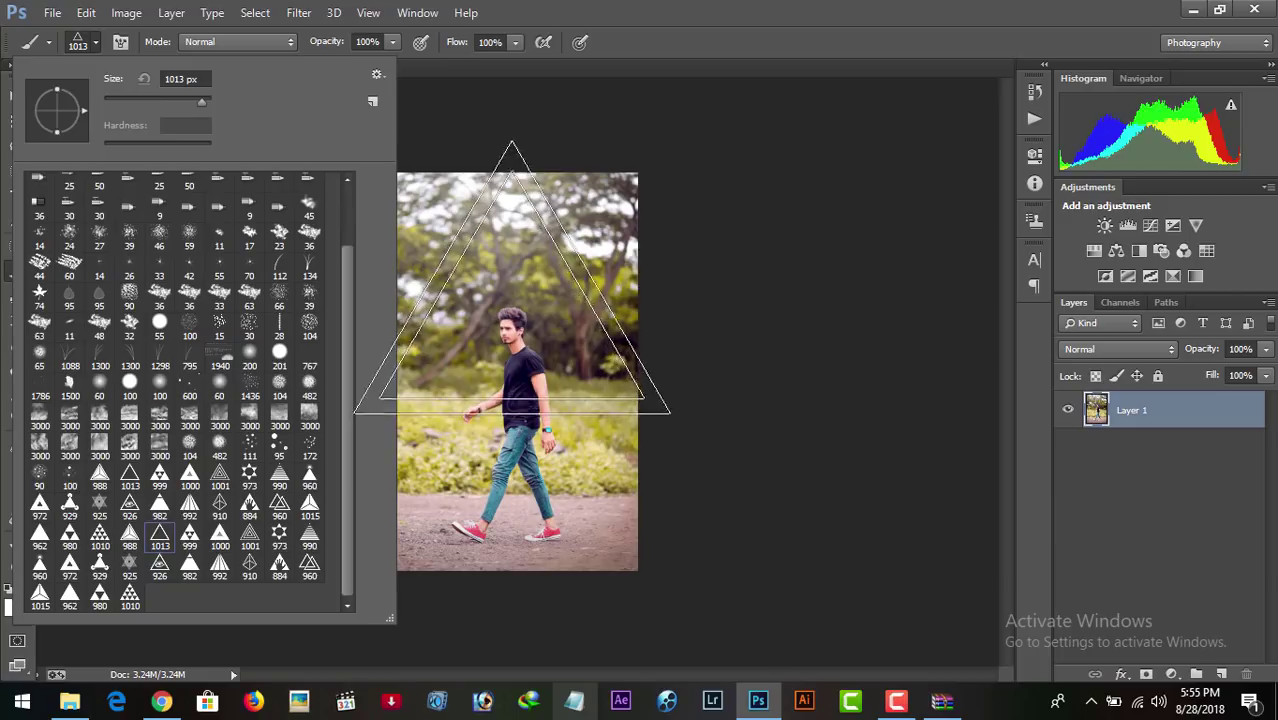
Set the brush to 198 px, enlarge it, and stamp a white triangle around the walking man.
key(Return)
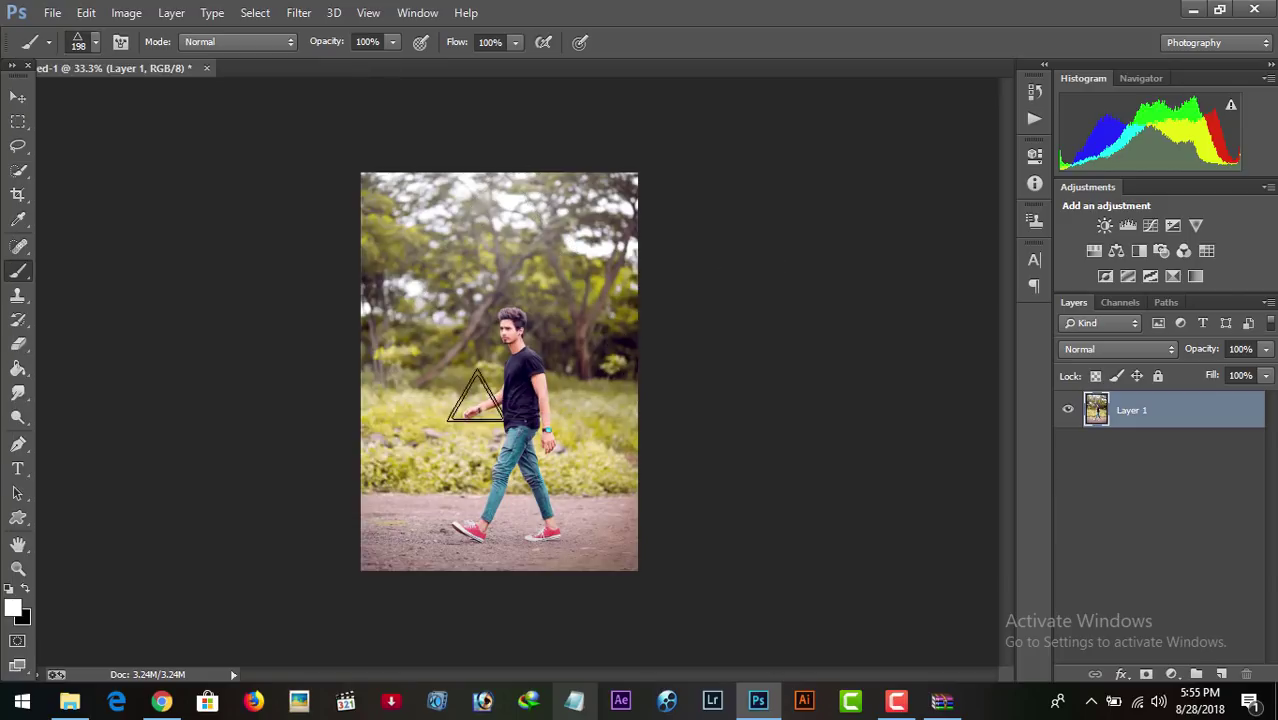
key(ctrl+plus)
key(ctrl+plus)
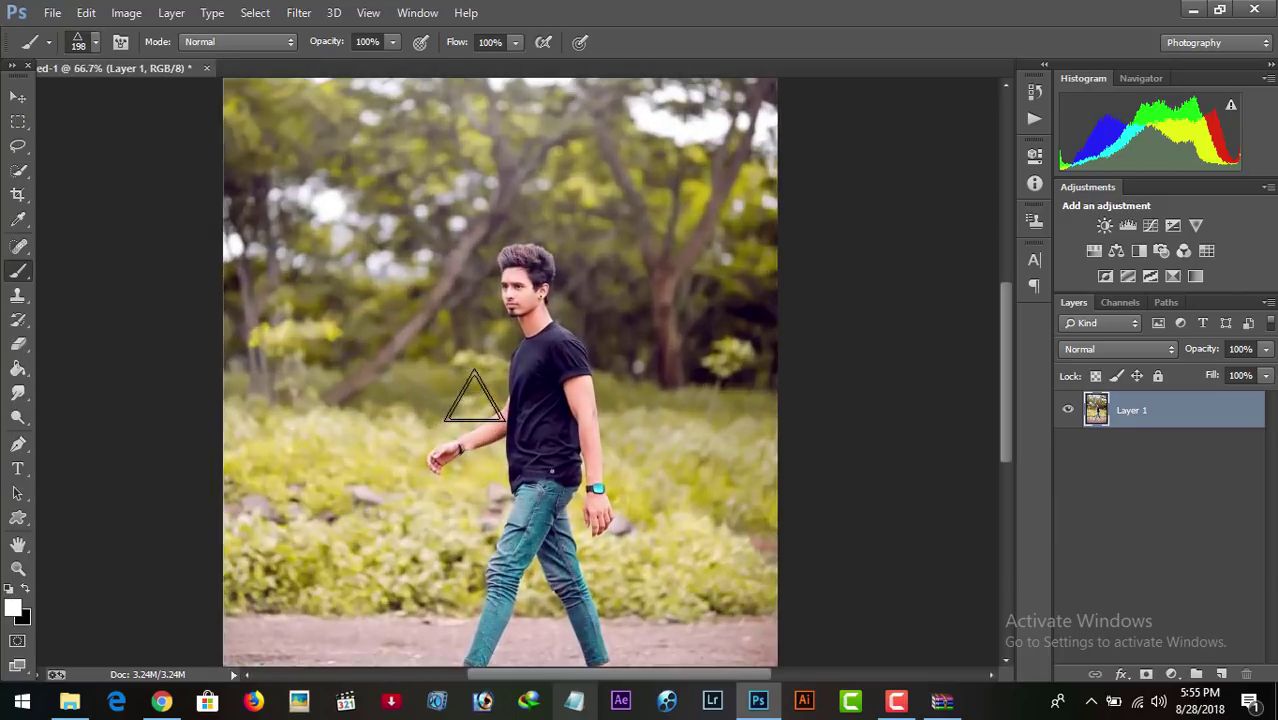
key(bracketright)
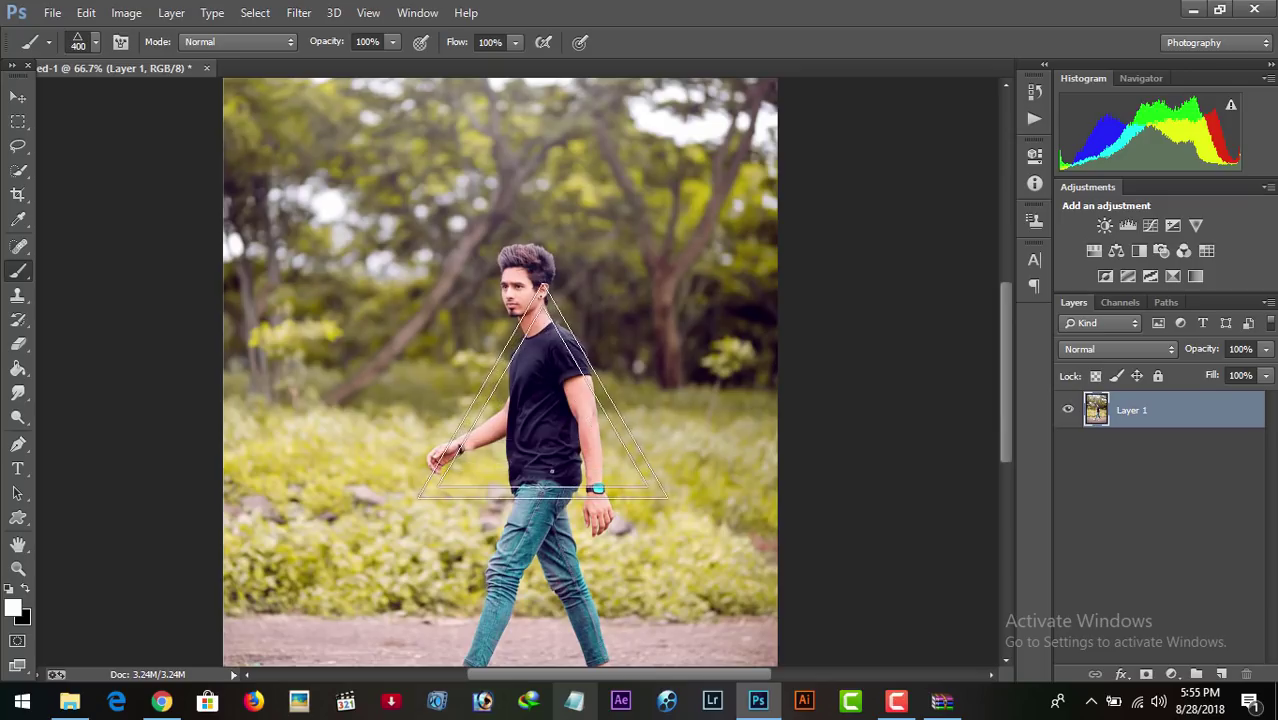
click(543, 391)
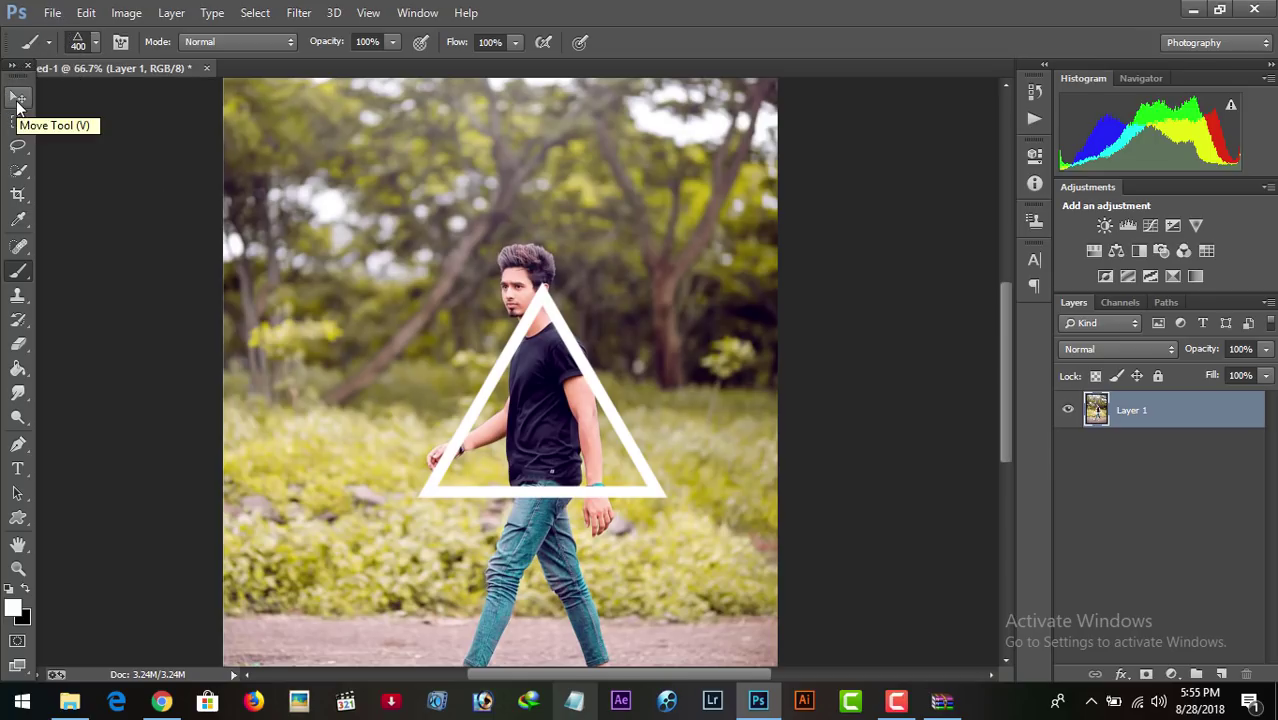
key(ctrl+plus)
key(ctrl+plus)
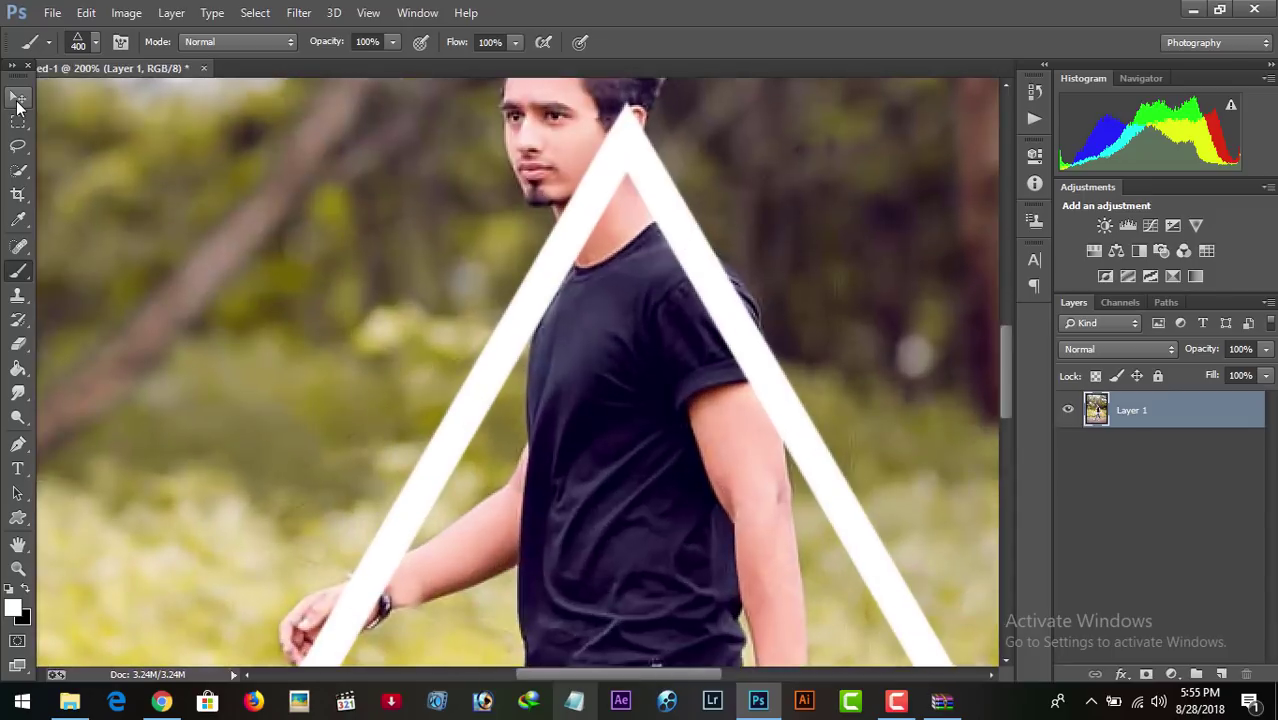
drag(1011, 350, 1008, 345)
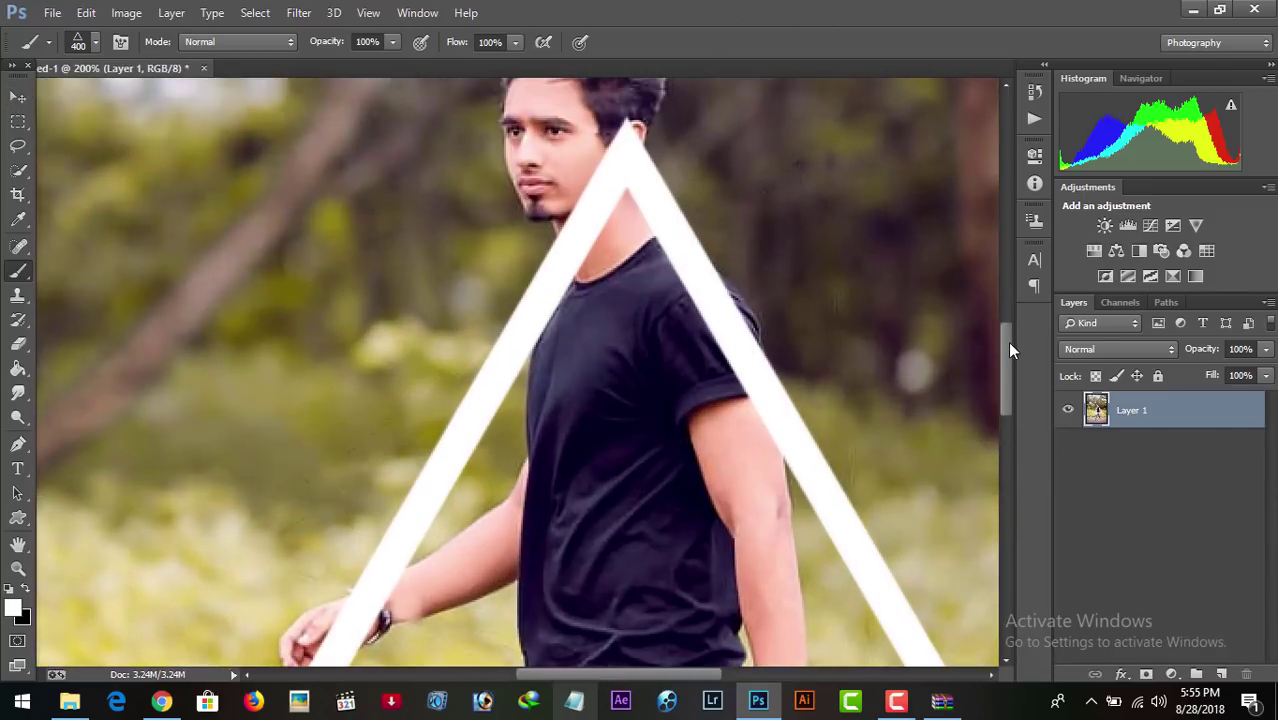
key(ctrl+minus)
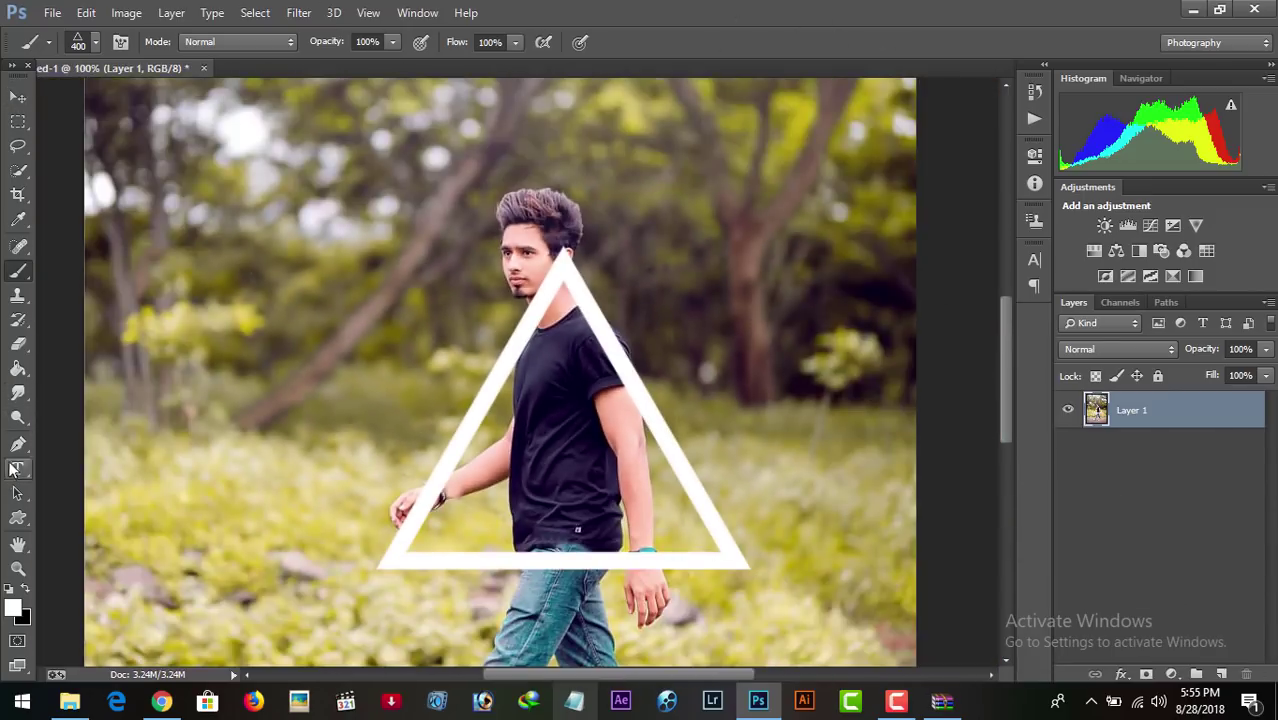
Switch to the Pen tool and undo the triangle stroke with Edit > Step Backward.
click(18, 445)
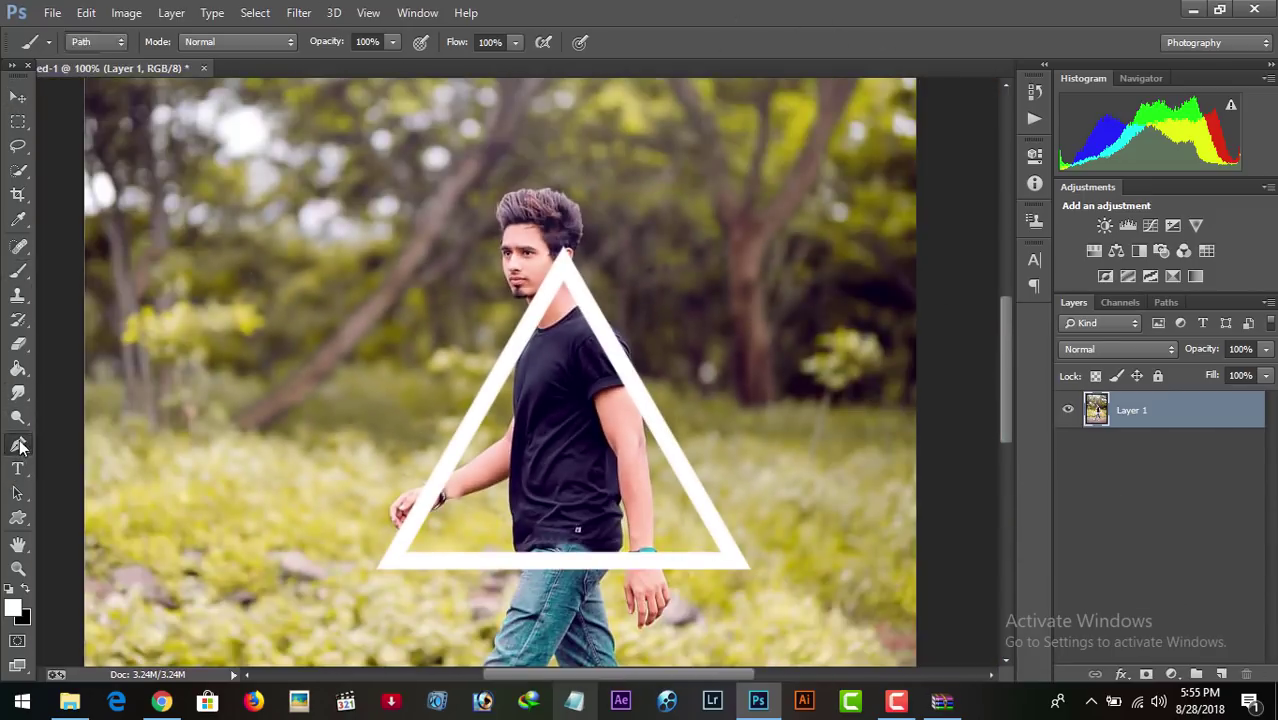
click(87, 13)
click(127, 47)
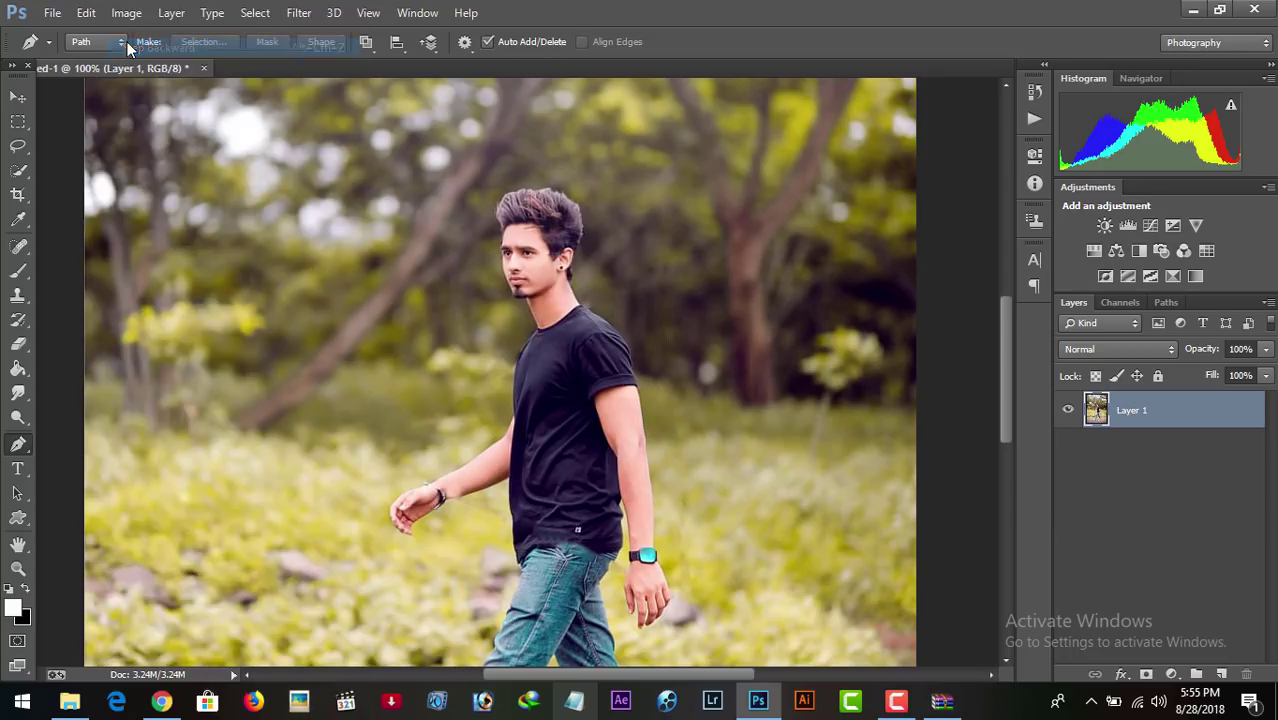
Add a new layer and stamp the white triangle brush onto it around the man.
click(1222, 675)
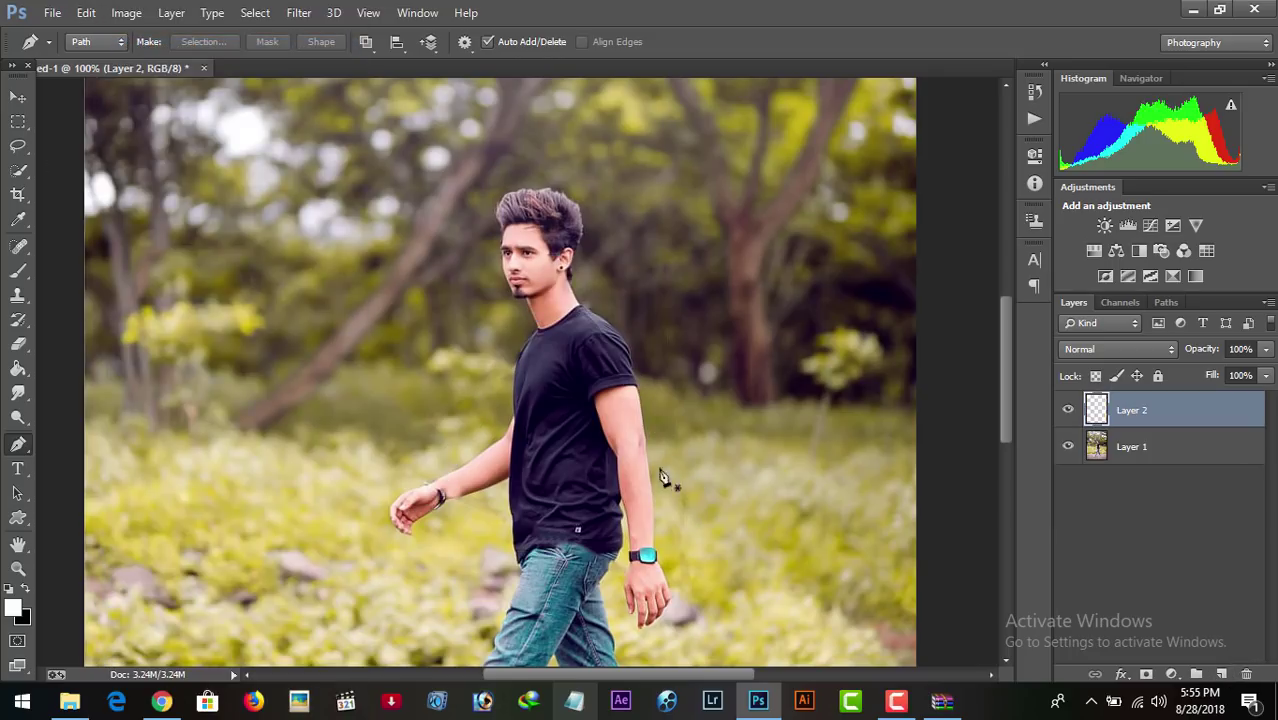
click(18, 270)
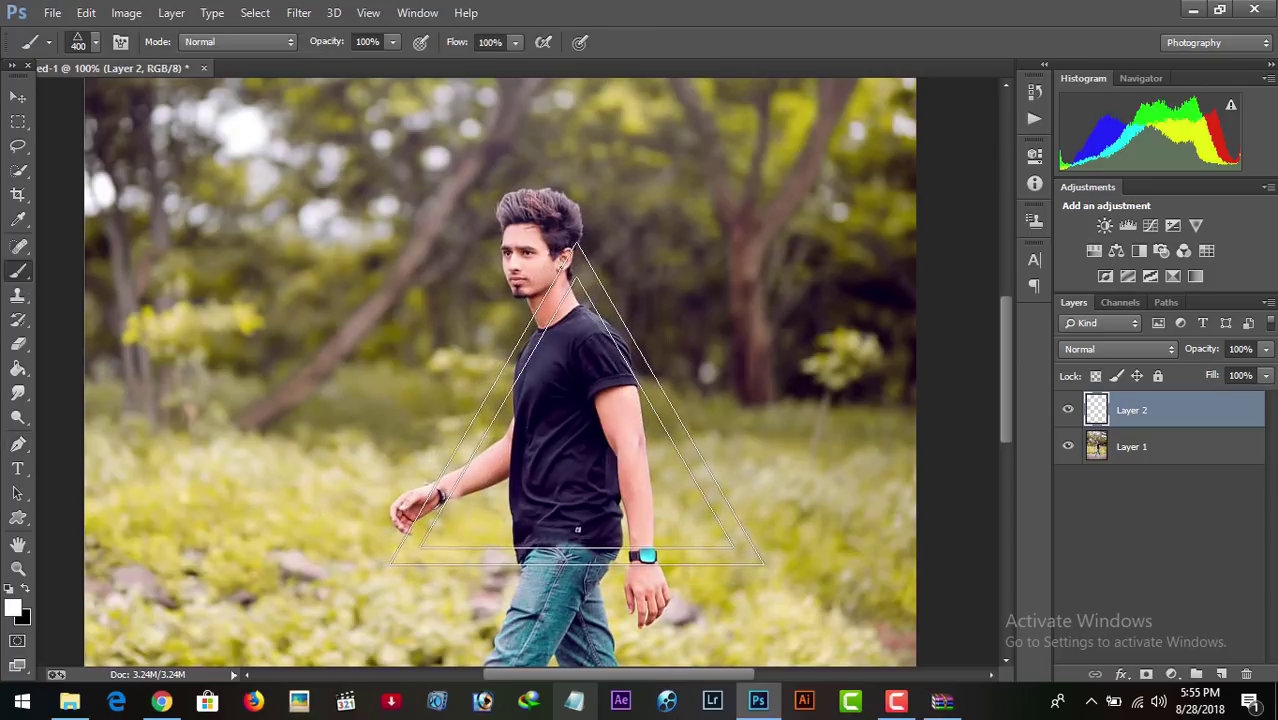
click(577, 415)
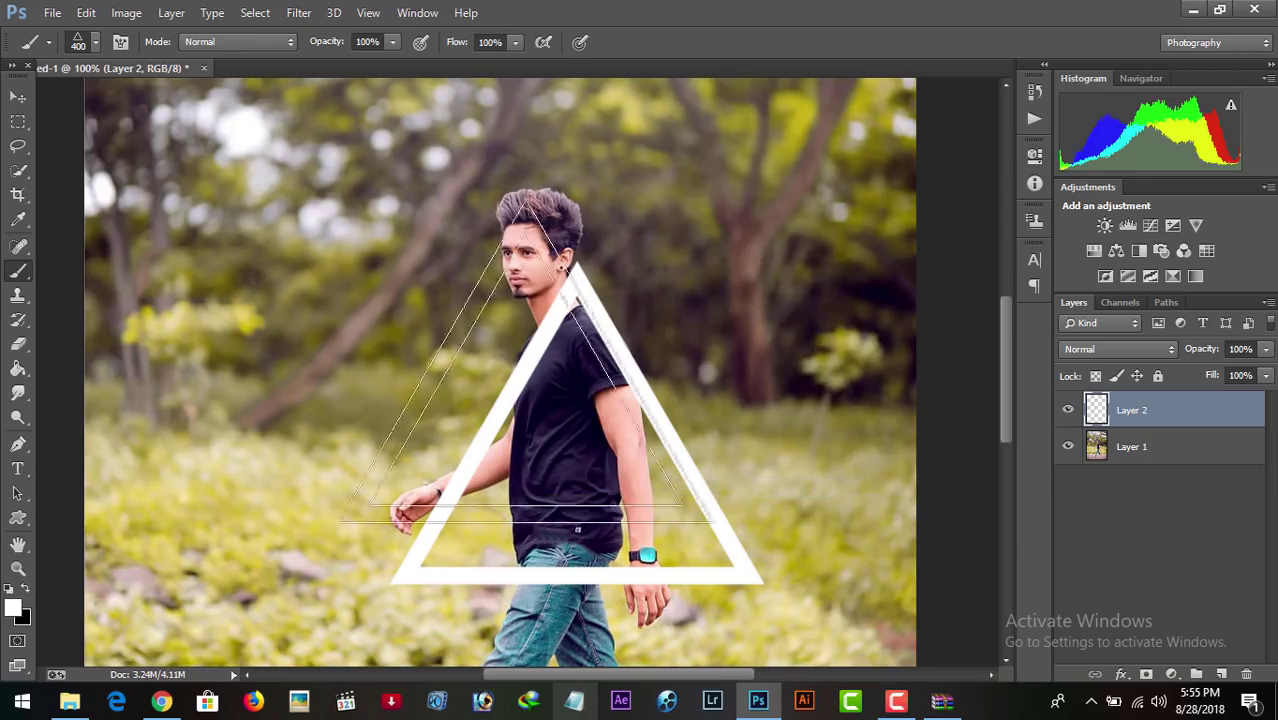
With the Pen tool at 200% zoom, trace a path through the triangle's bottom-left, bottom-right and top corners.
click(18, 443)
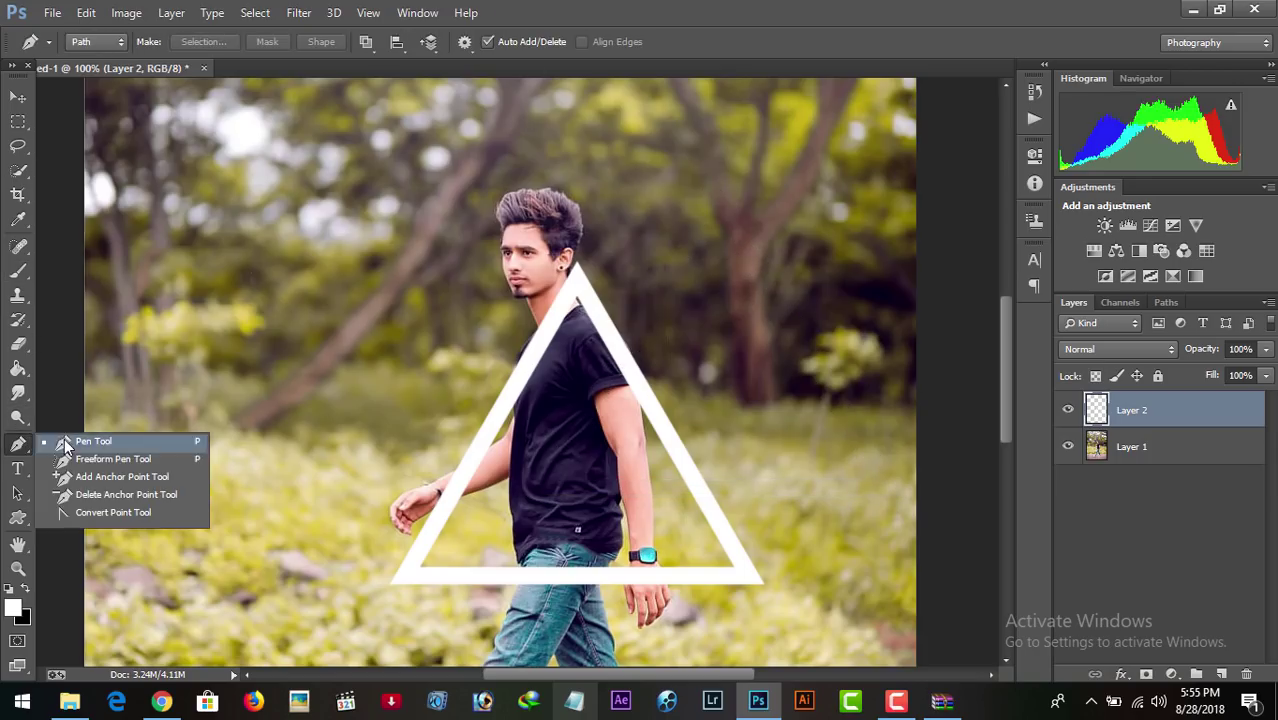
click(65, 443)
key(ctrl+plus)
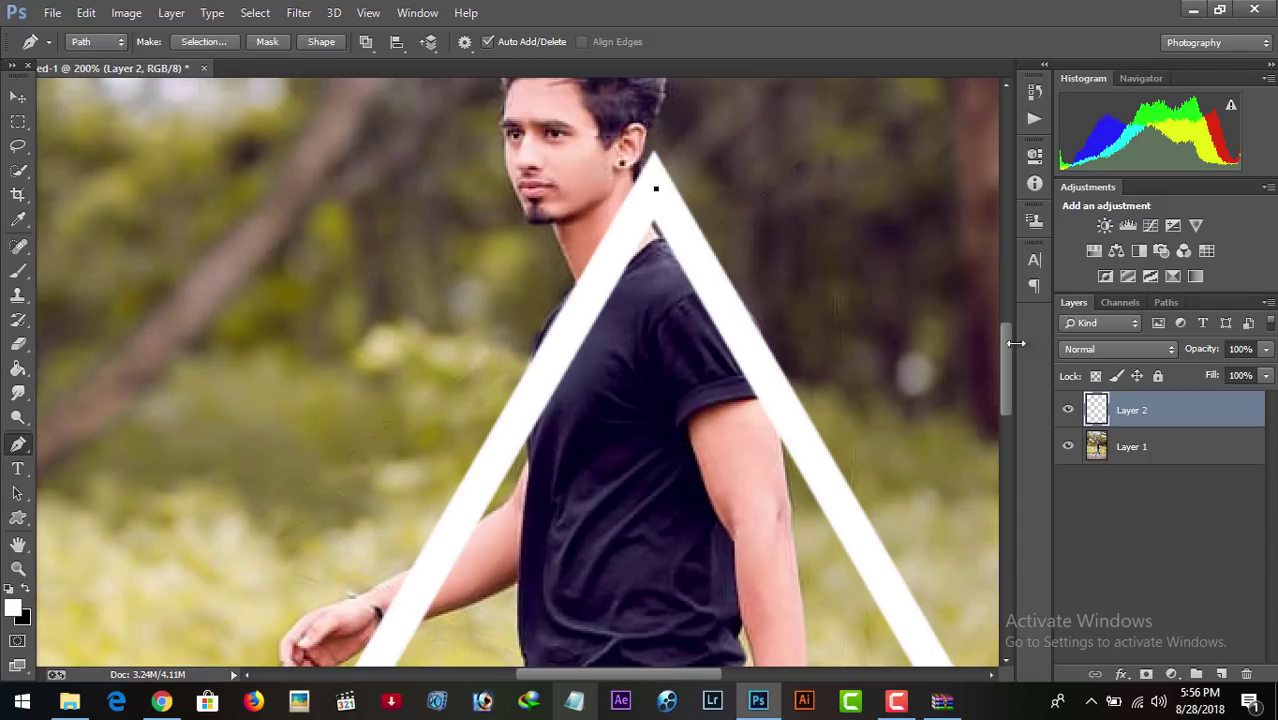
scroll(688, 476, down, 2)
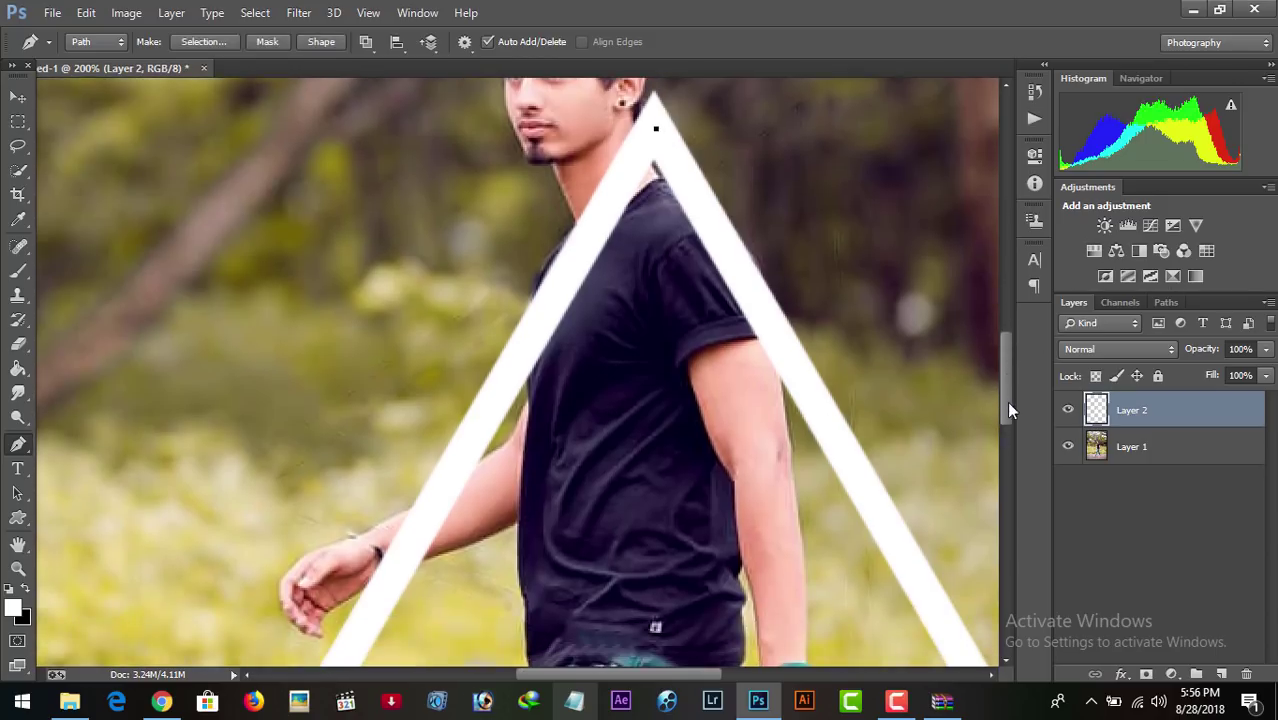
drag(1006, 401, 1006, 427)
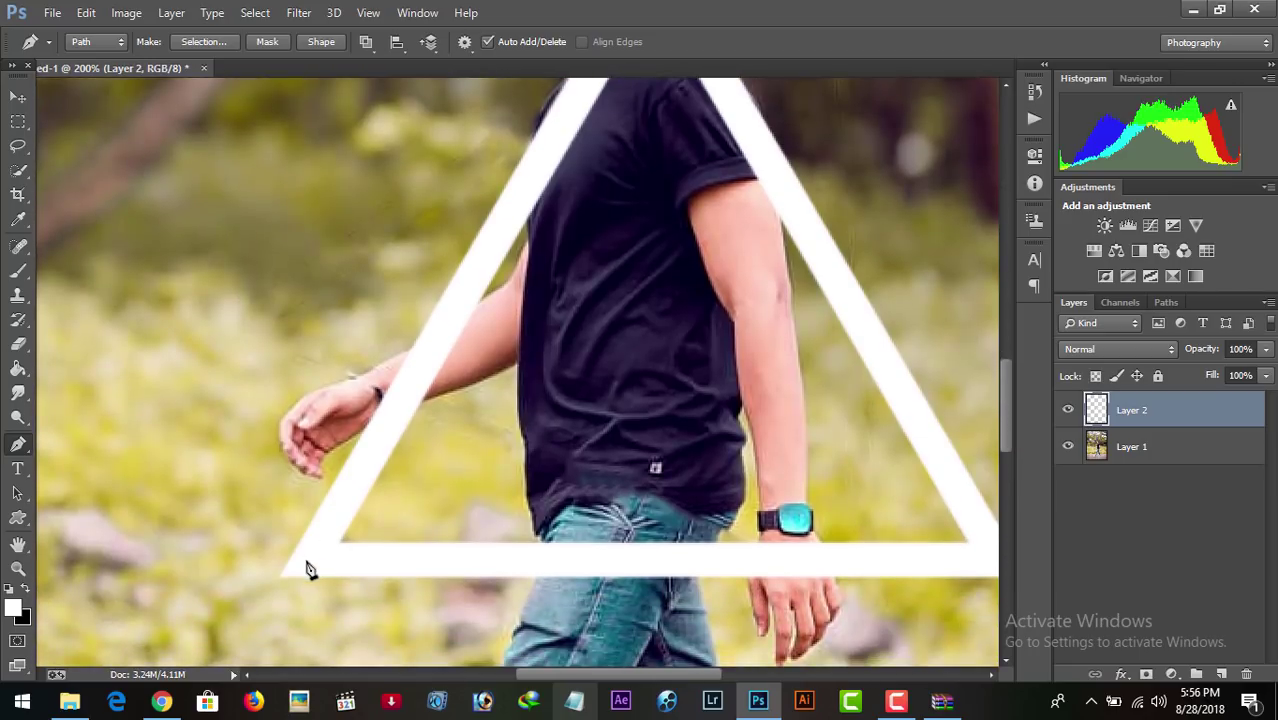
click(311, 567)
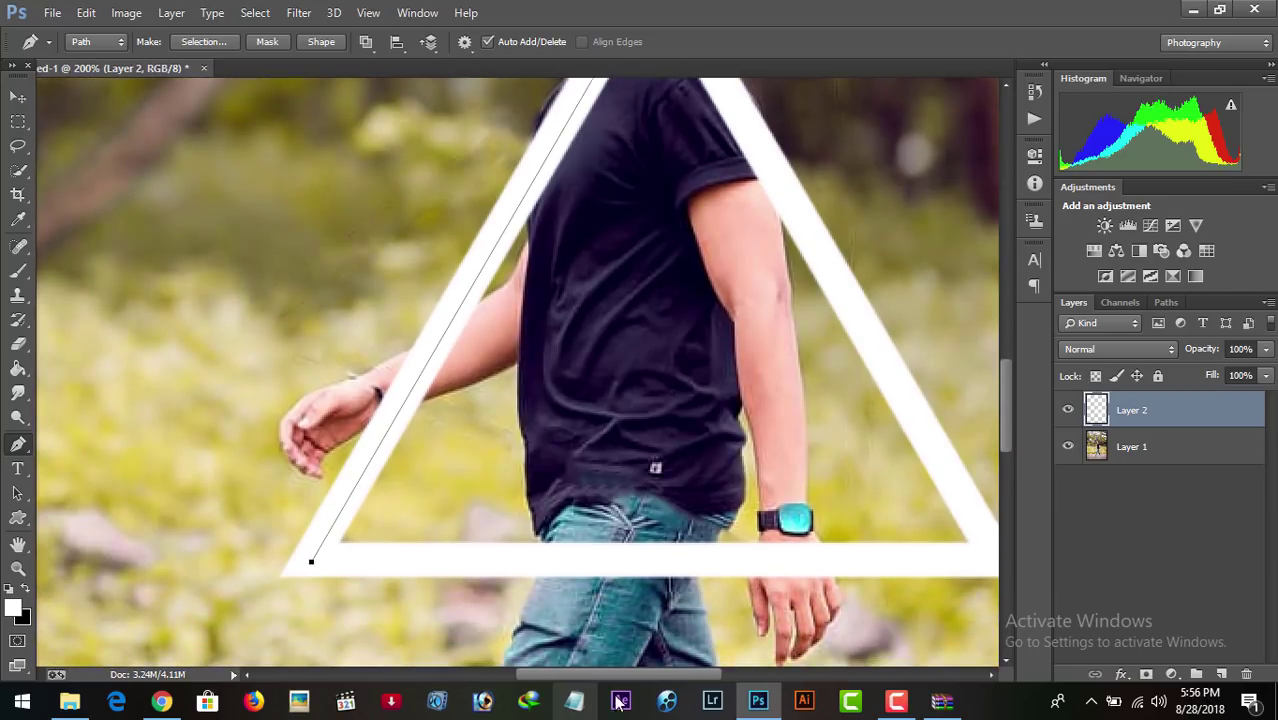
drag(648, 674, 690, 674)
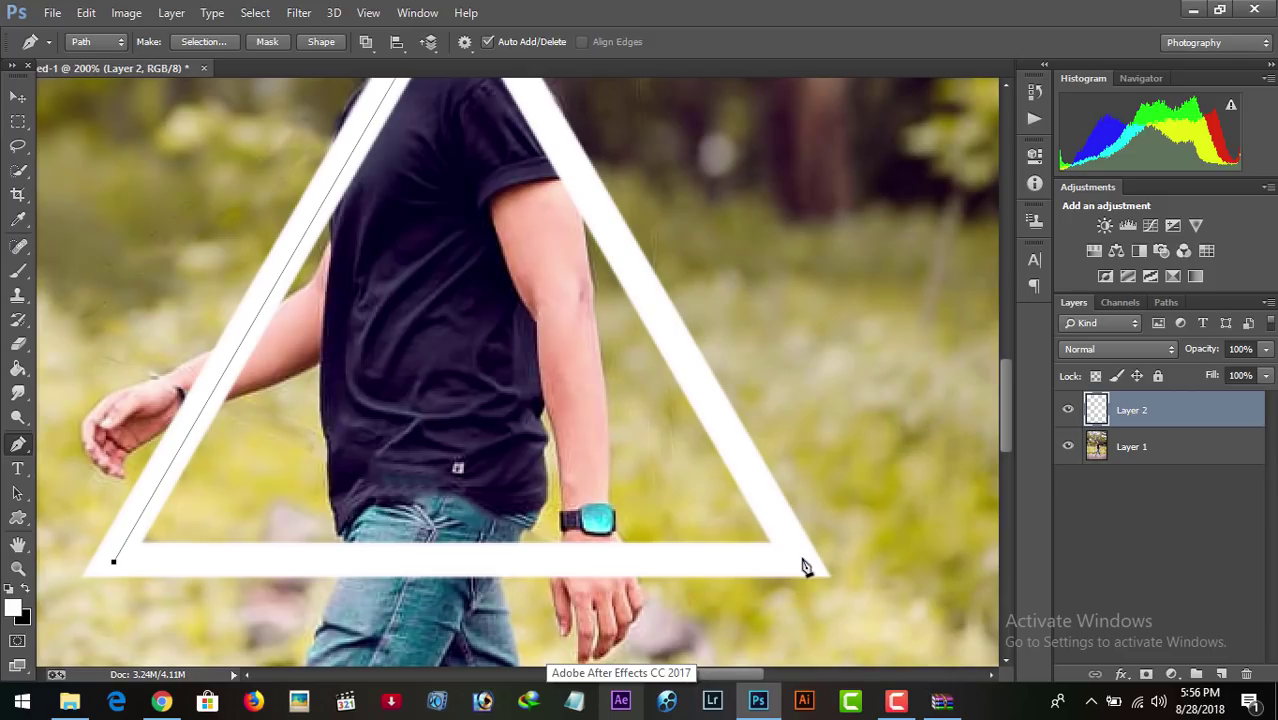
click(807, 563)
drag(1006, 371, 1006, 316)
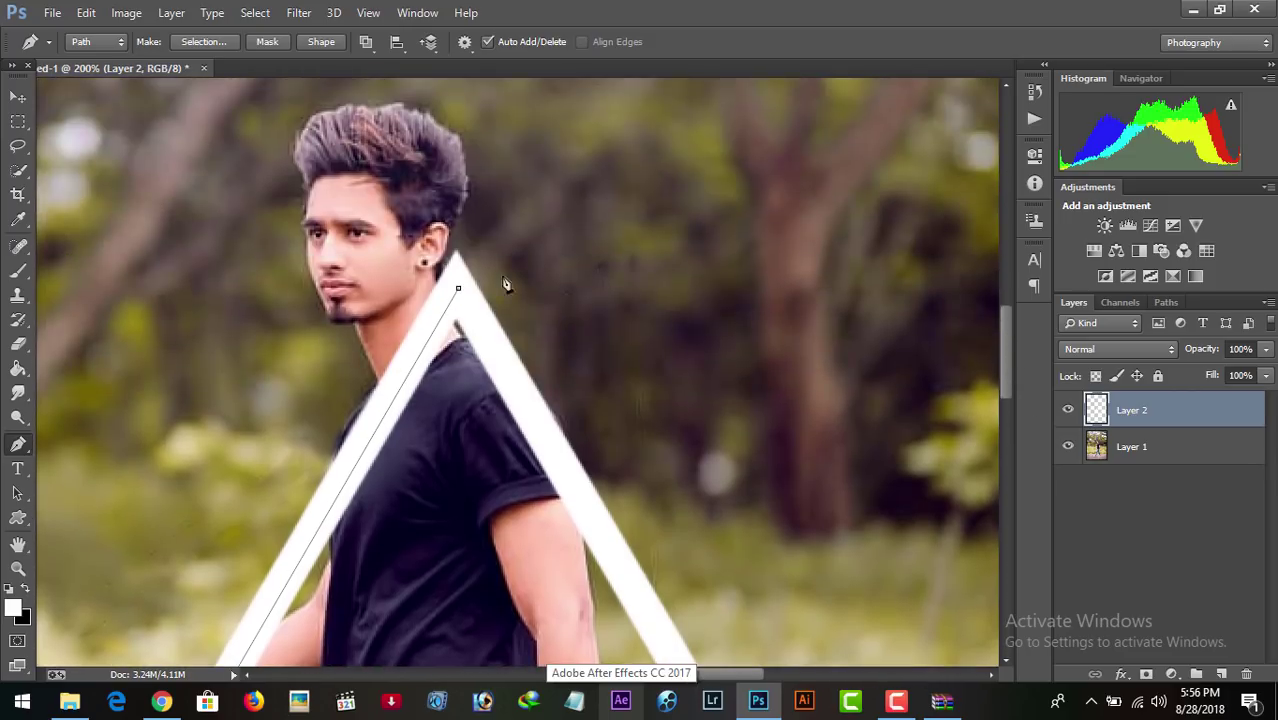
click(458, 290)
Convert the traced path to a selection, mask Layer 2 with it, and apply the mask.
right_click(480, 345)
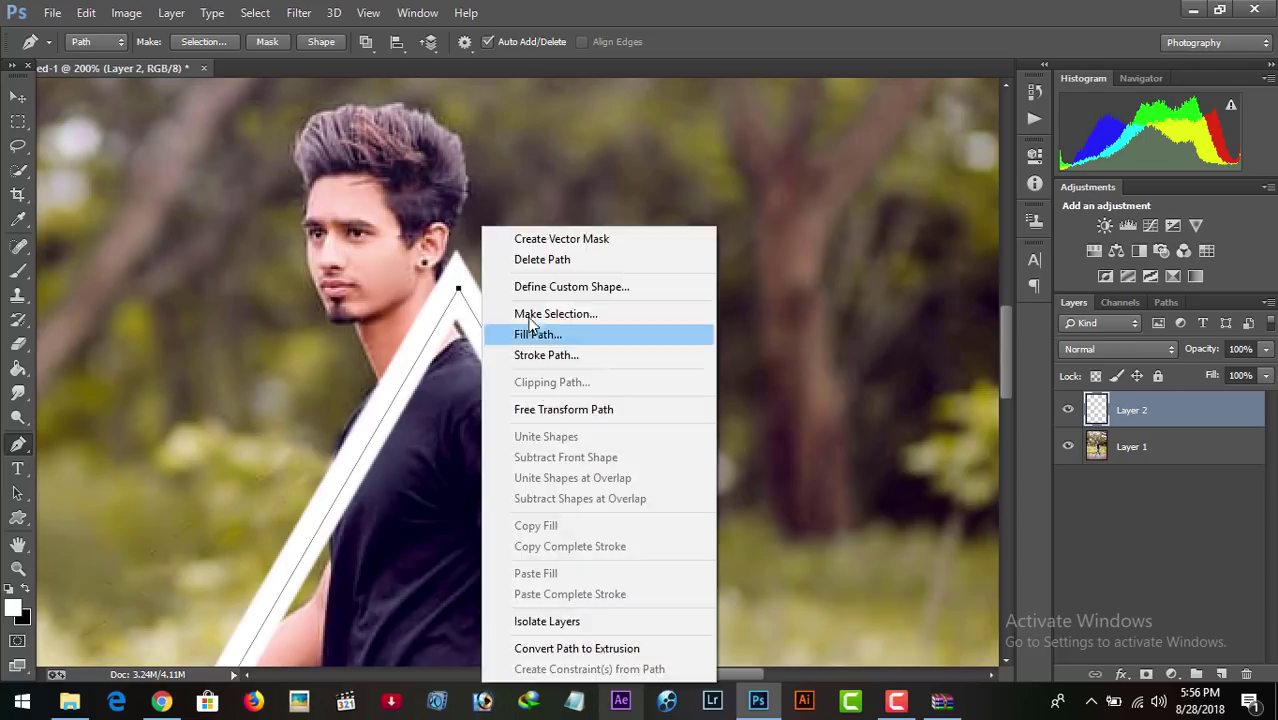
click(555, 314)
click(705, 198)
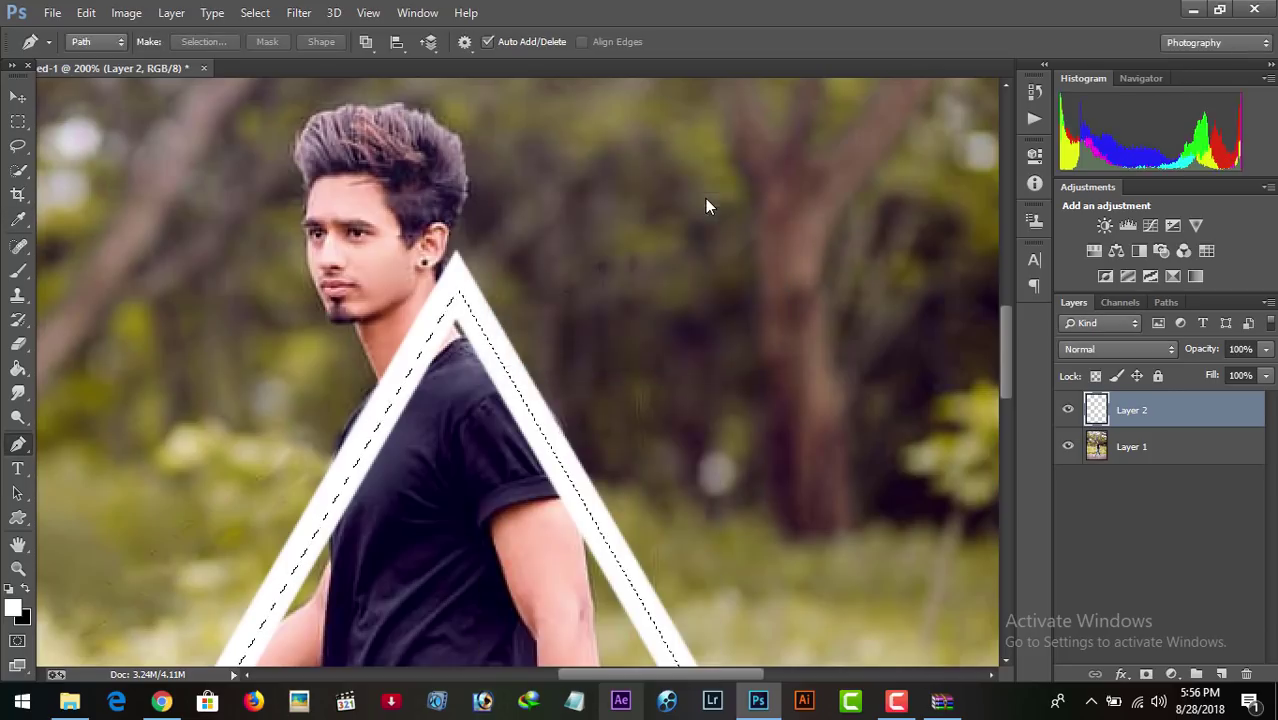
click(1146, 674)
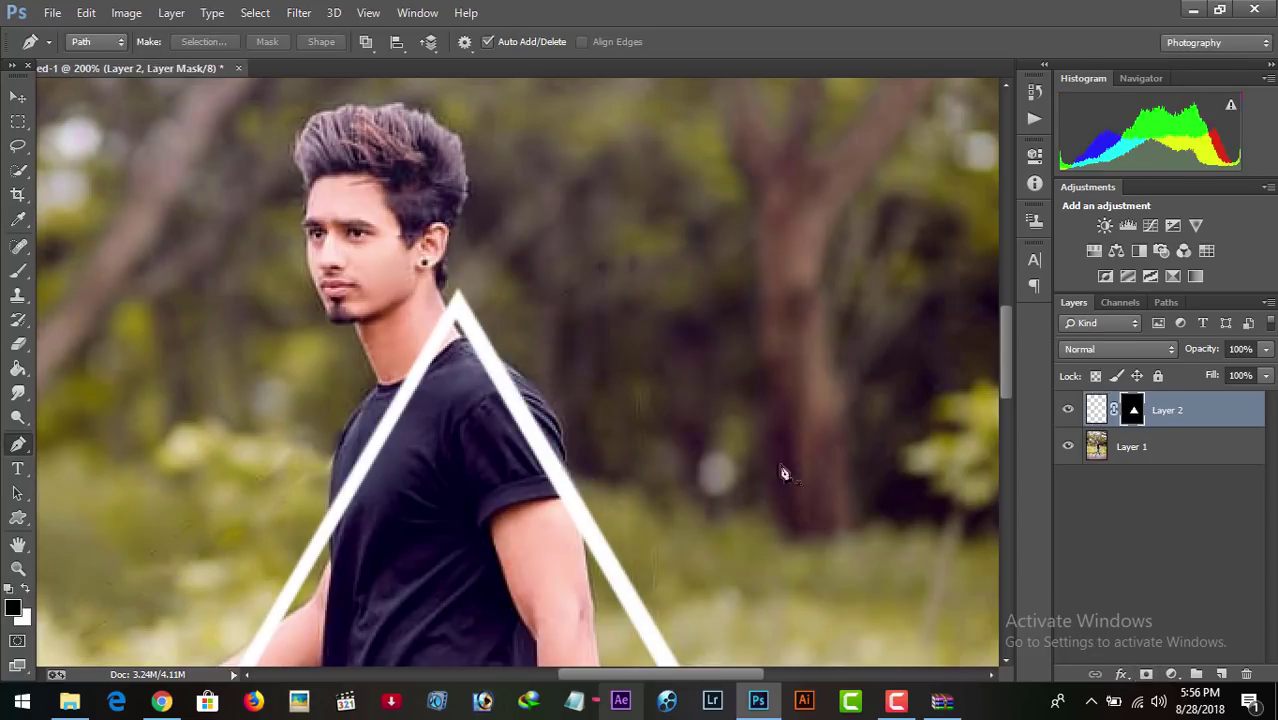
right_click(1125, 403)
click(1127, 440)
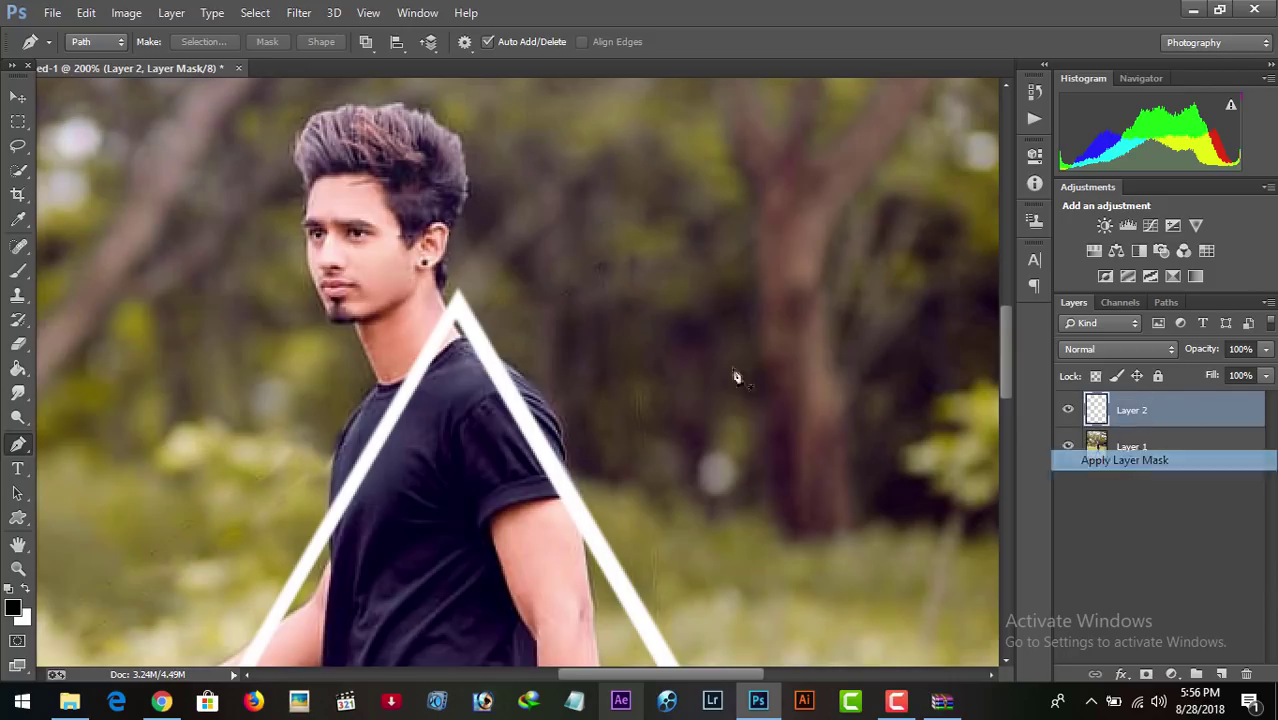
key(ctrl+0)
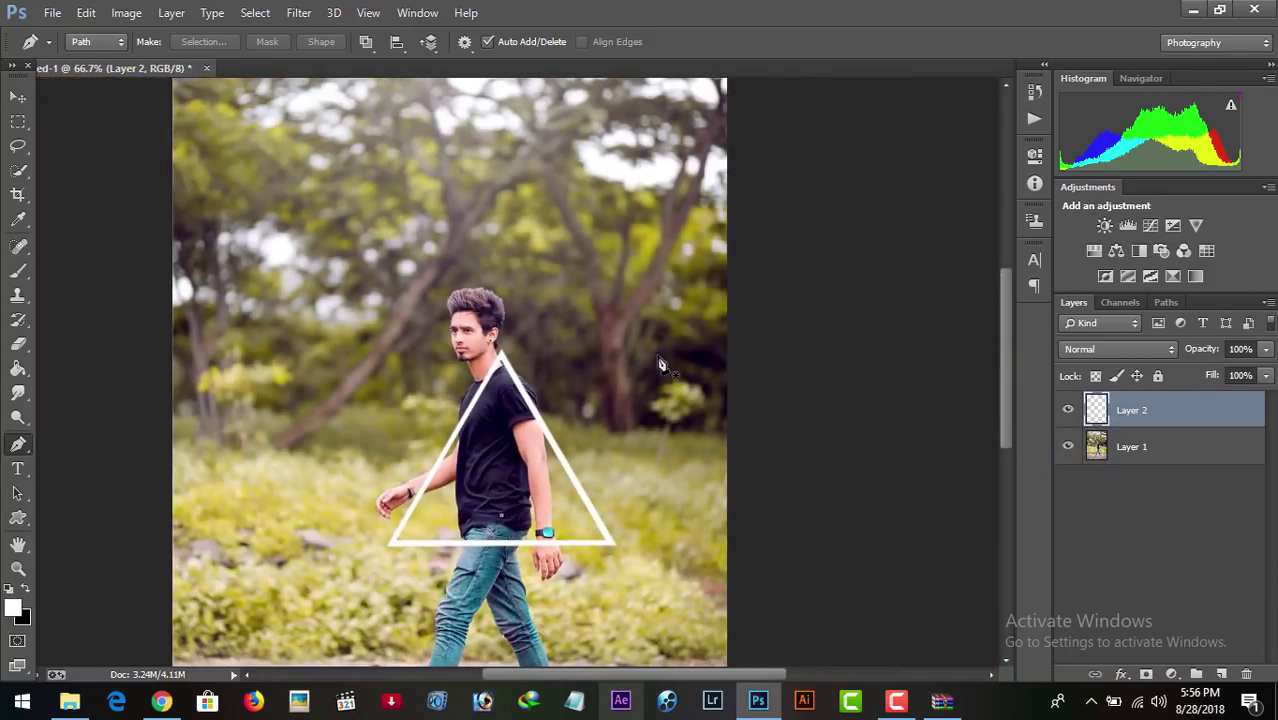
Select Layer 2 with the Move tool, nudge the triangle up, and enable Show Transform Controls.
click(28, 100)
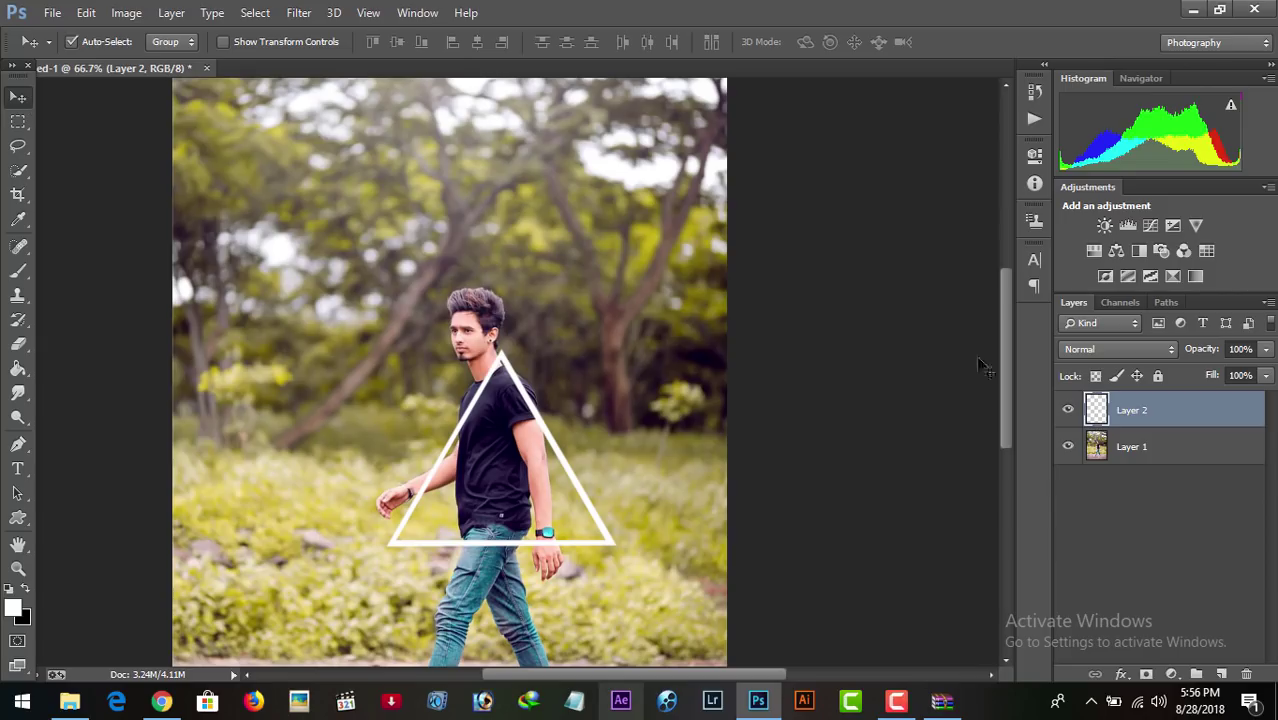
click(1154, 464)
click(1164, 427)
drag(510, 403, 511, 382)
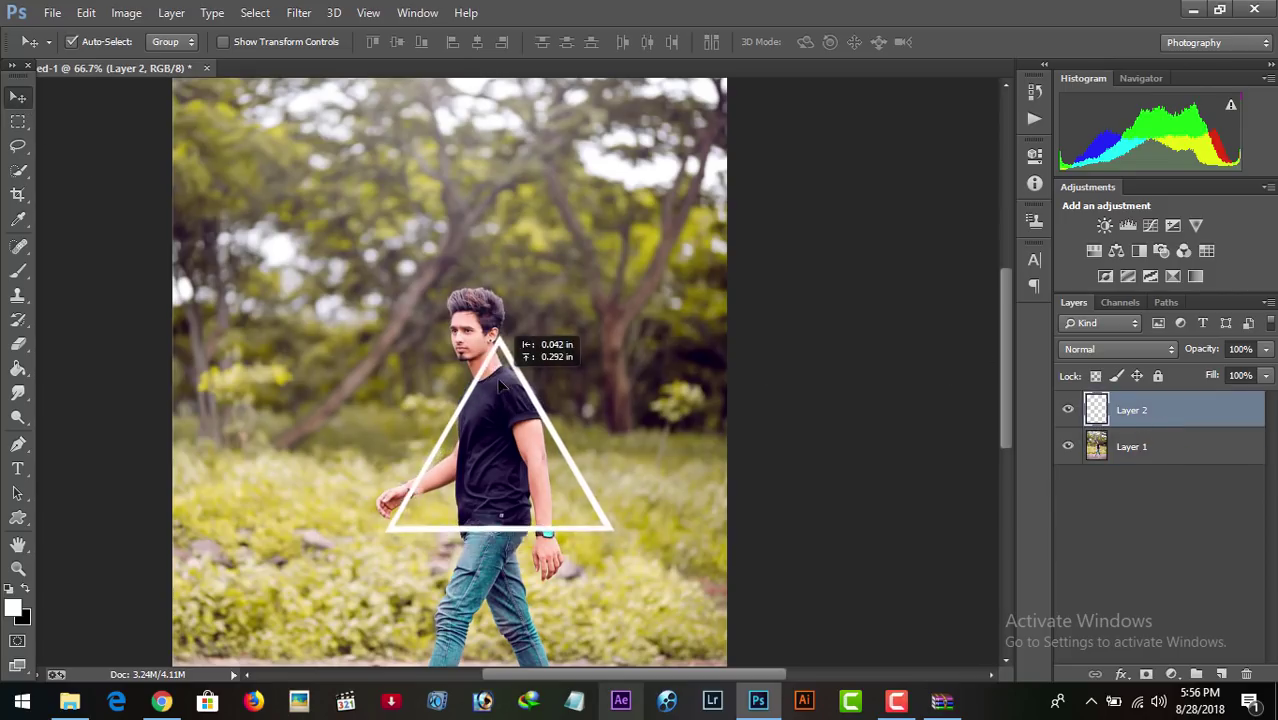
click(222, 42)
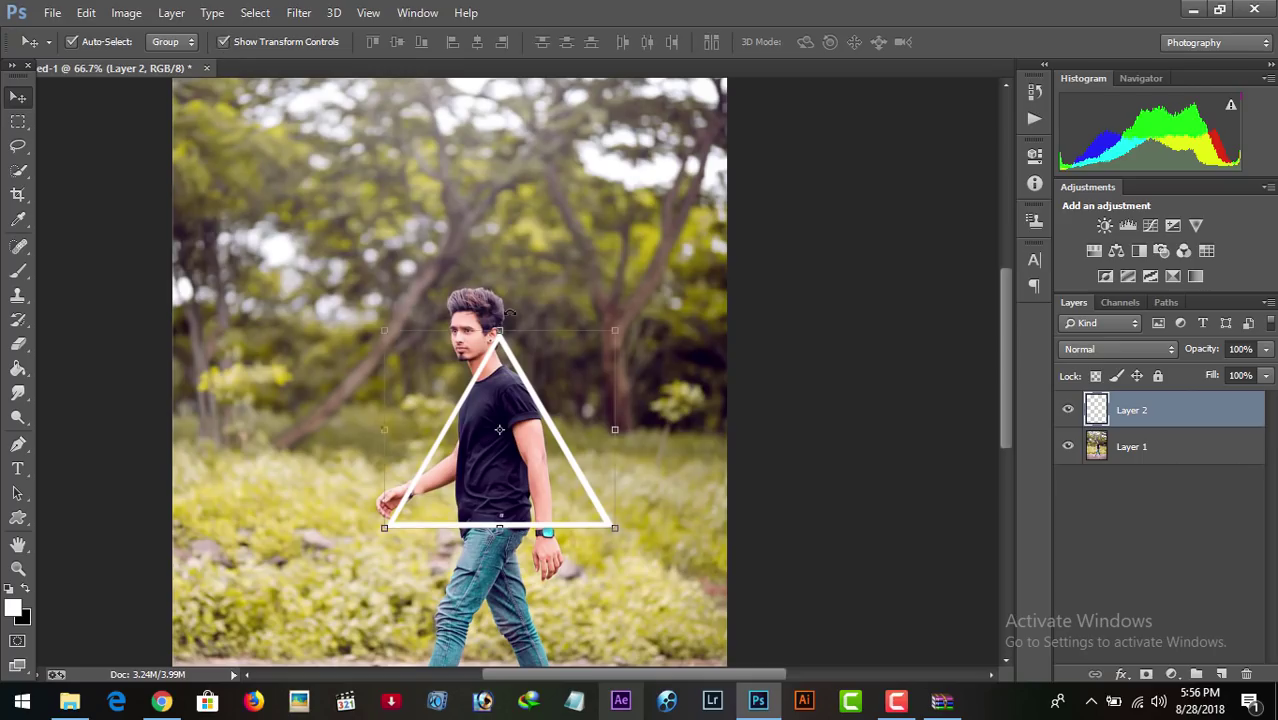
Rotate the triangle to about 25° and scale it to roughly 108% across the man's torso.
mouse_move(510, 314)
mouse_down()
mouse_move(567, 323)
mouse_move(551, 366)
mouse_move(576, 386)
mouse_up()
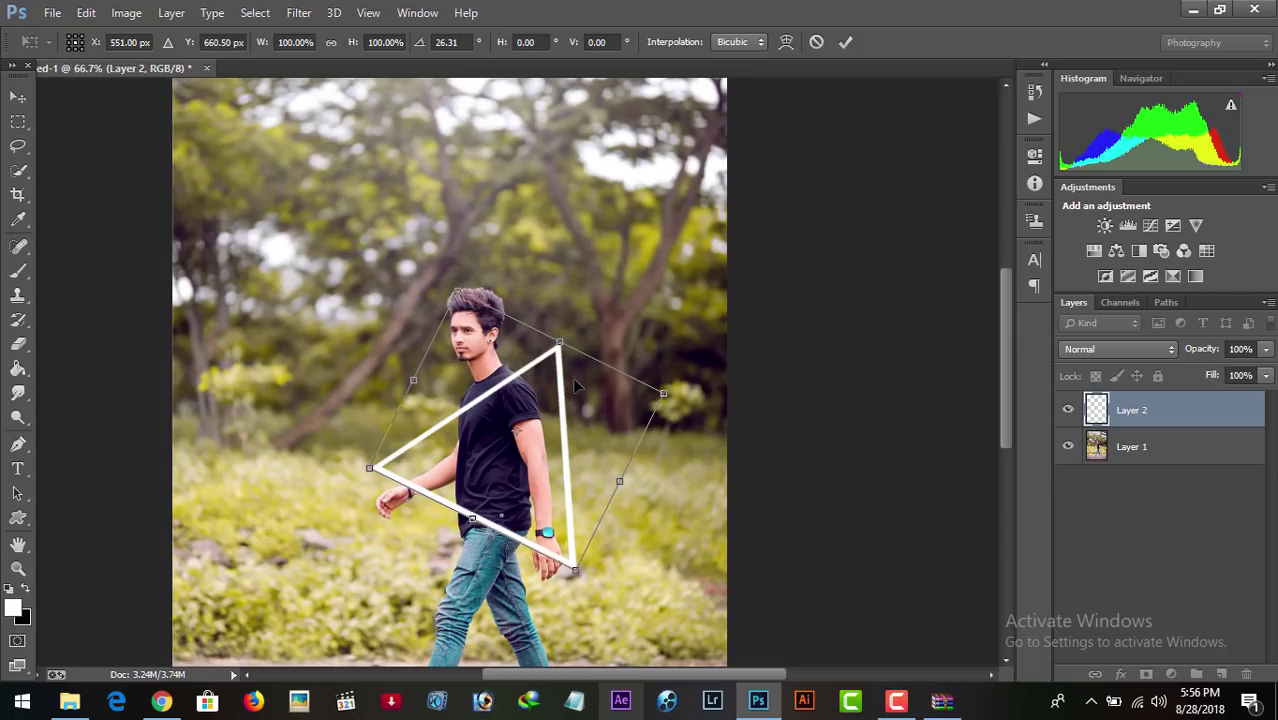
drag(576, 568, 562, 524)
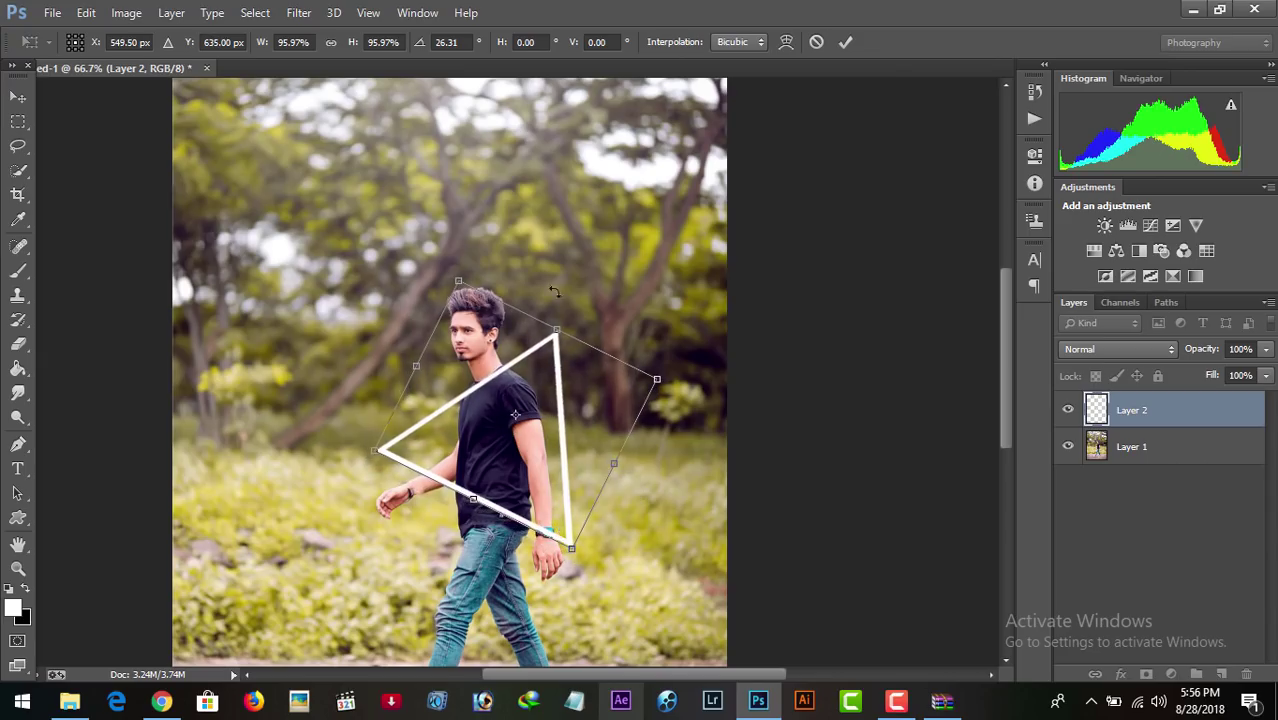
drag(553, 291, 574, 316)
drag(561, 402, 568, 387)
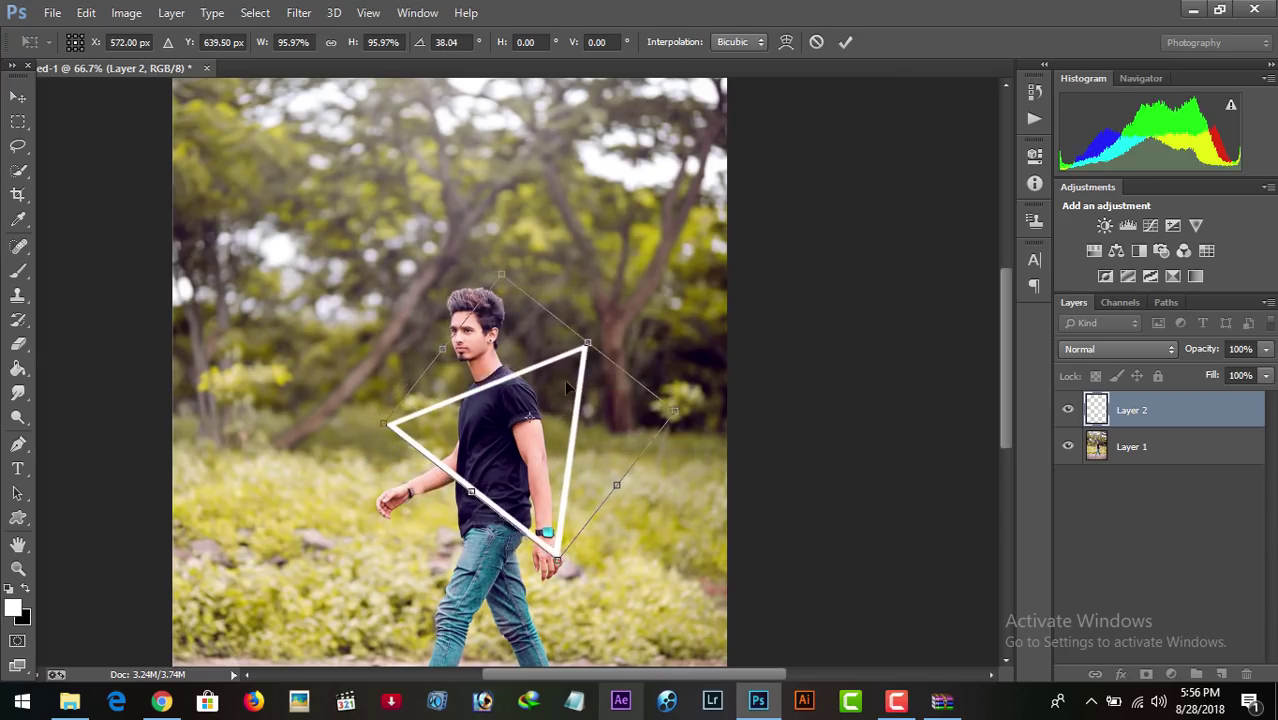
drag(567, 255, 545, 250)
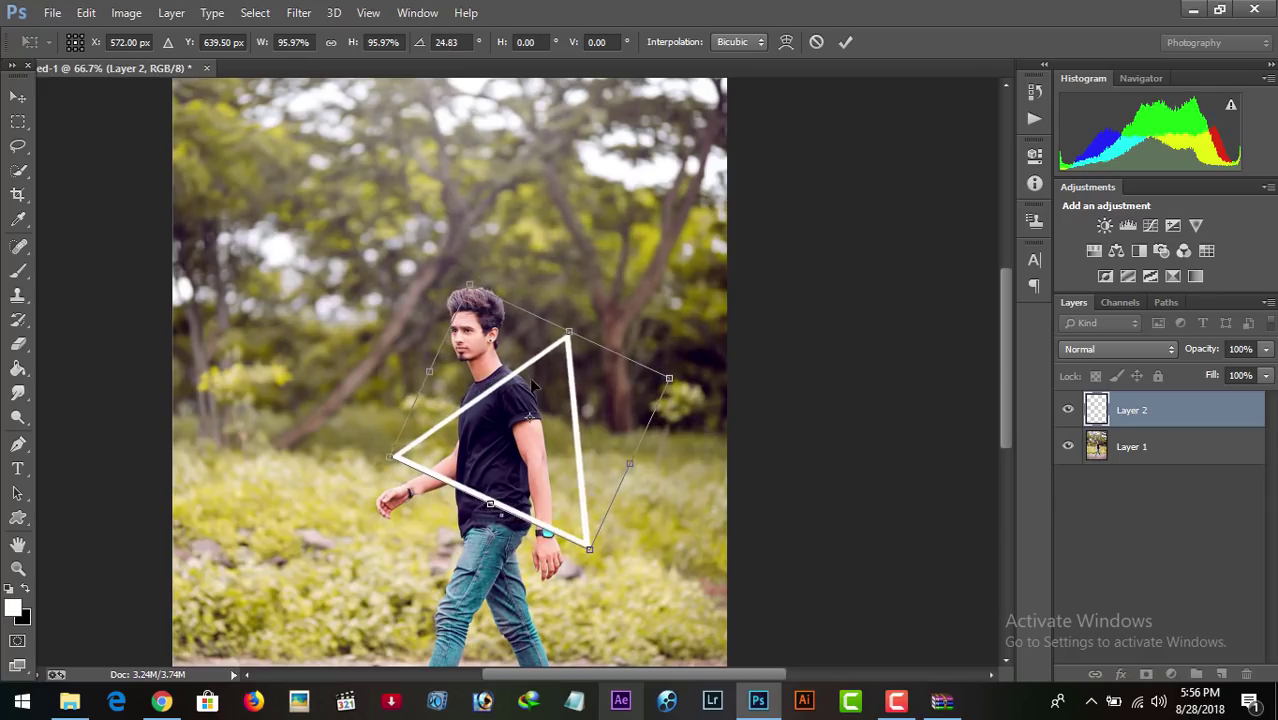
mouse_move(536, 385)
mouse_down()
mouse_move(526, 393)
mouse_move(510, 377)
mouse_up()
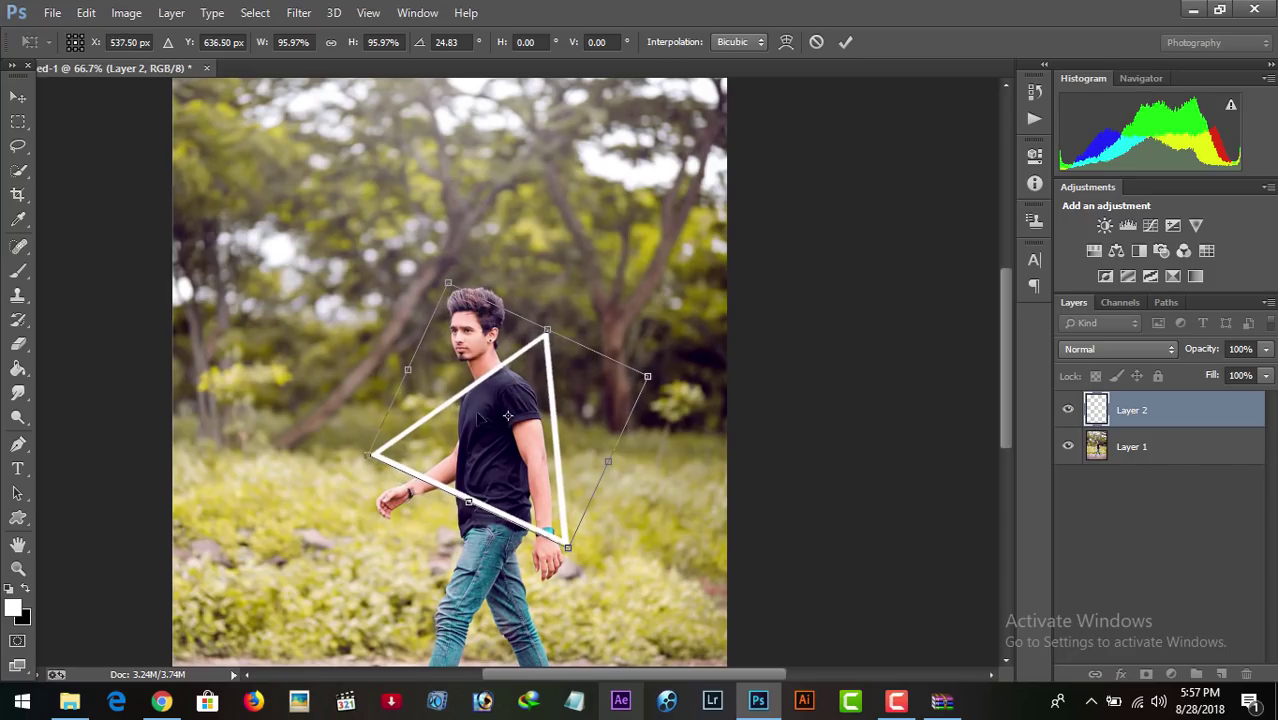
drag(568, 546, 592, 558)
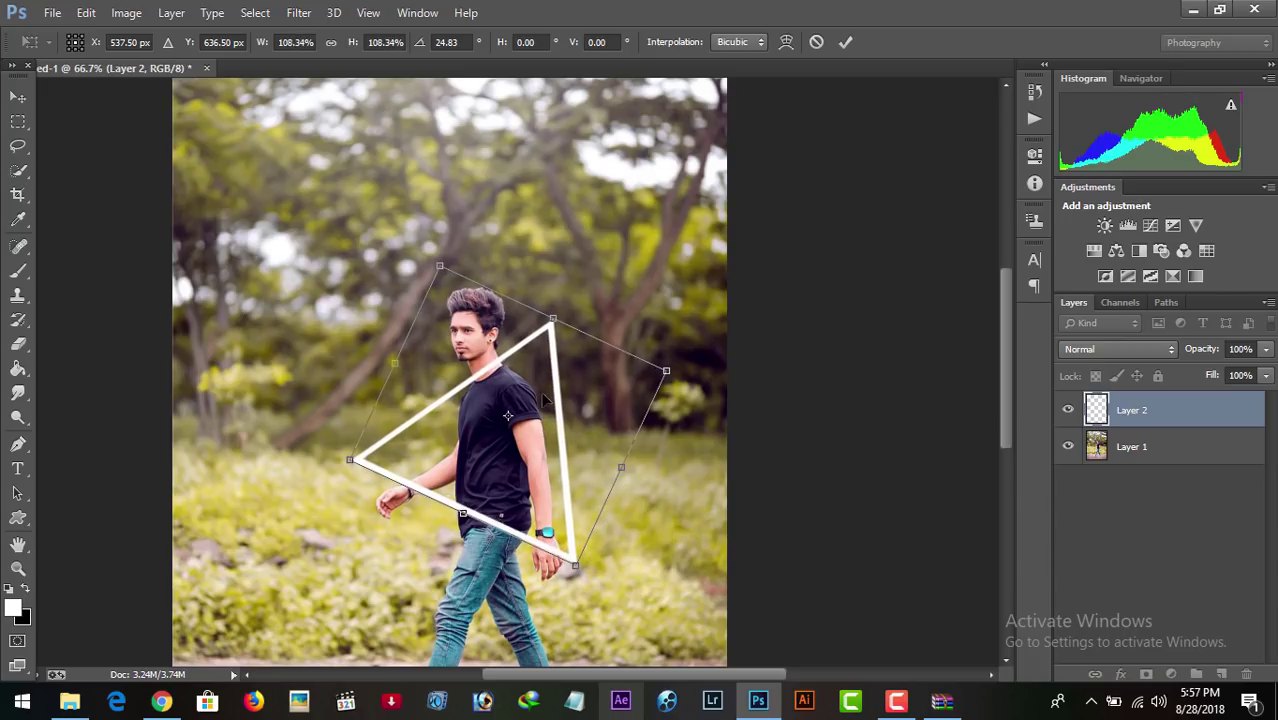
Commit the transform, add a layer mask to Layer 2, and set the foreground colour to black.
click(844, 42)
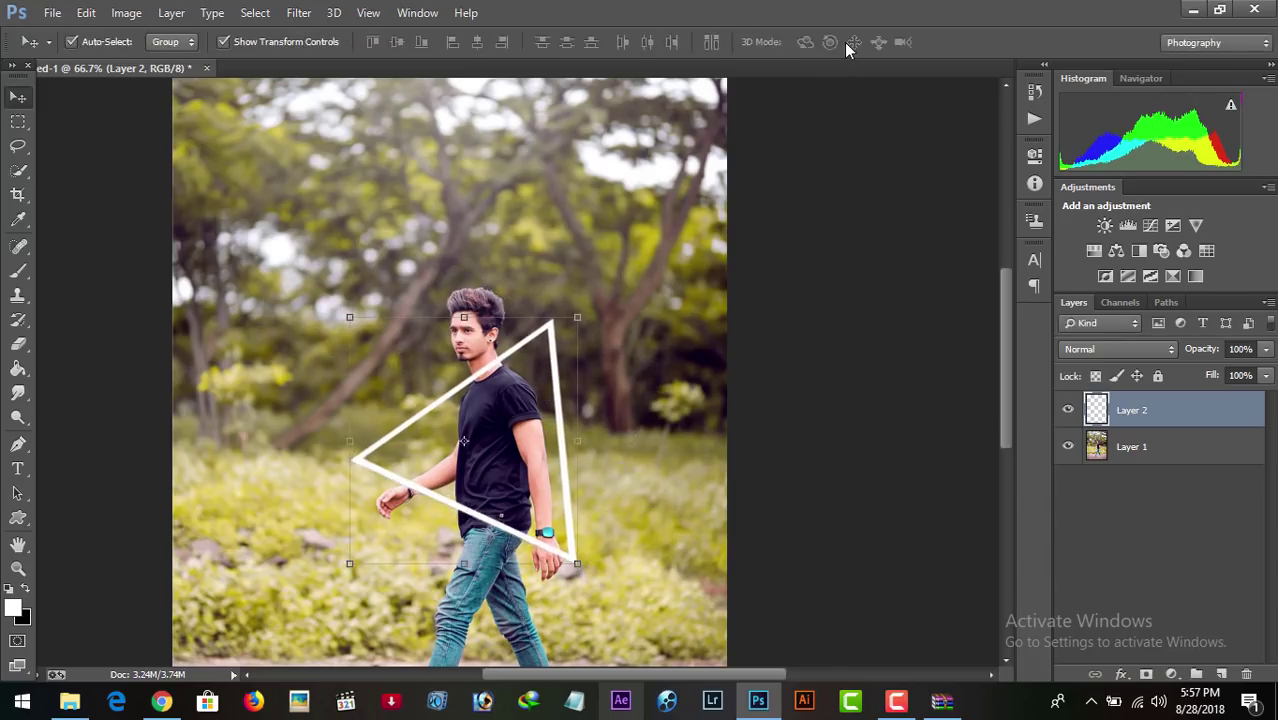
click(225, 42)
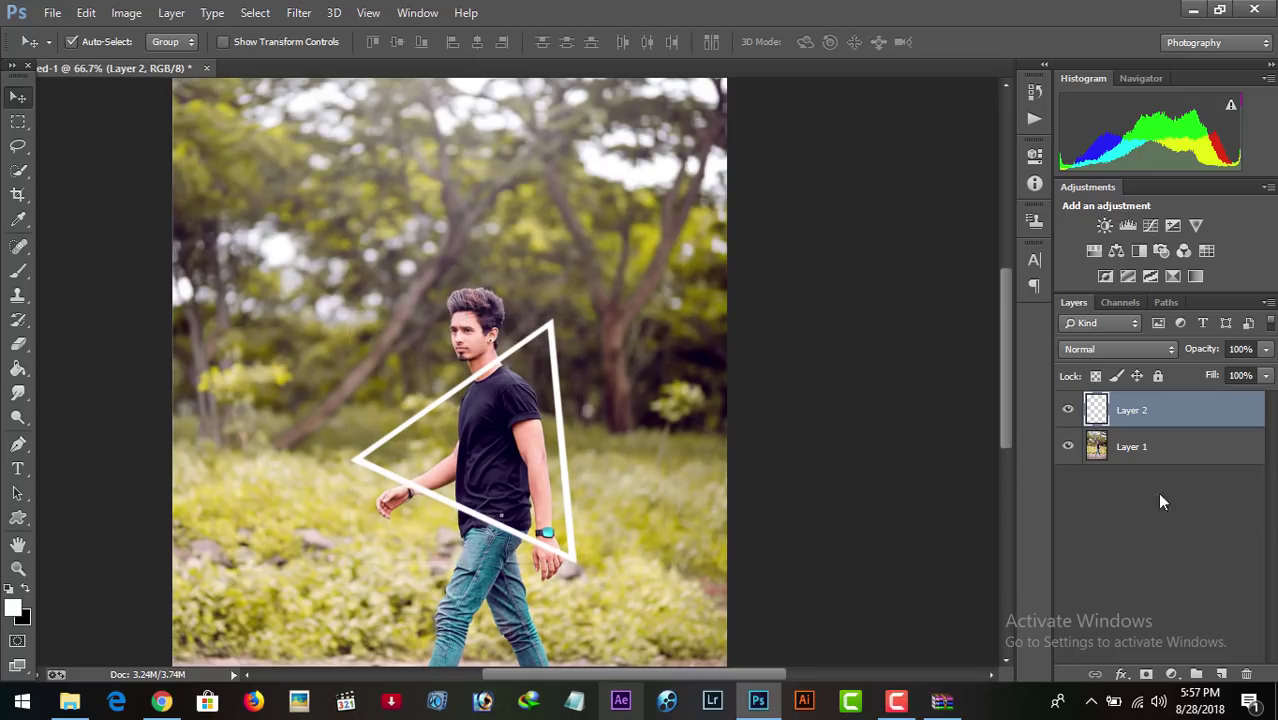
click(1146, 675)
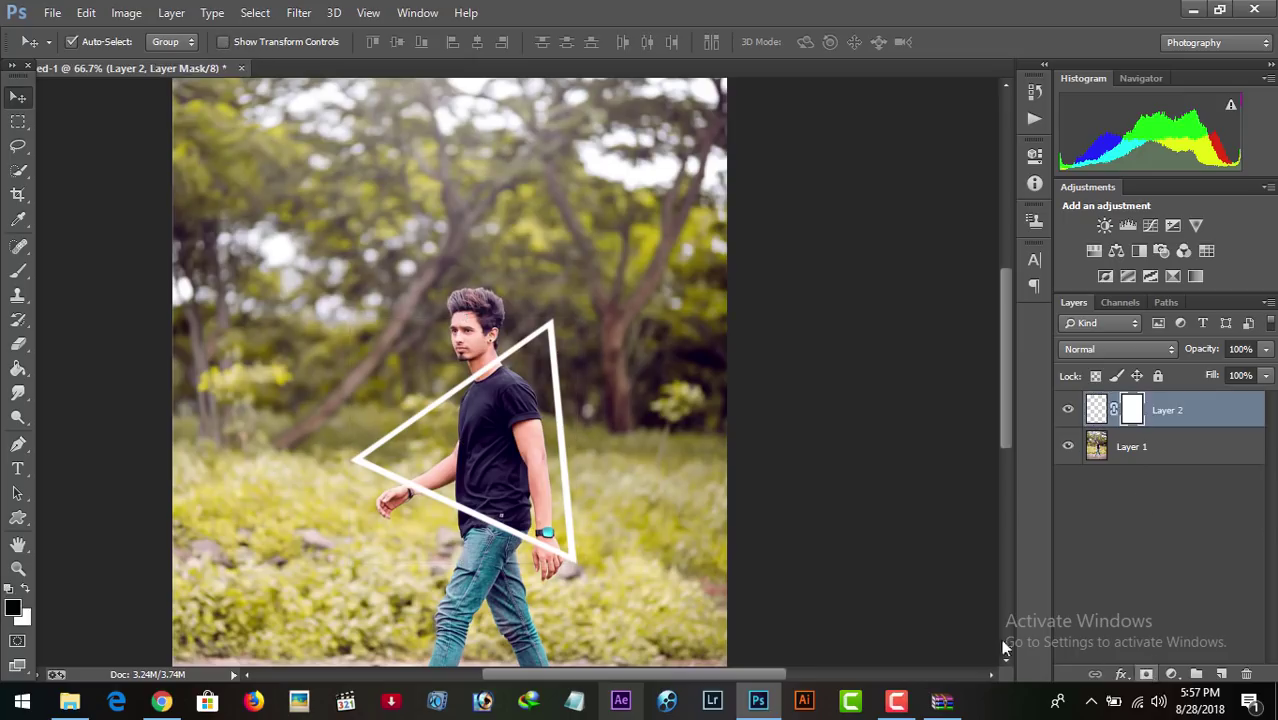
click(18, 611)
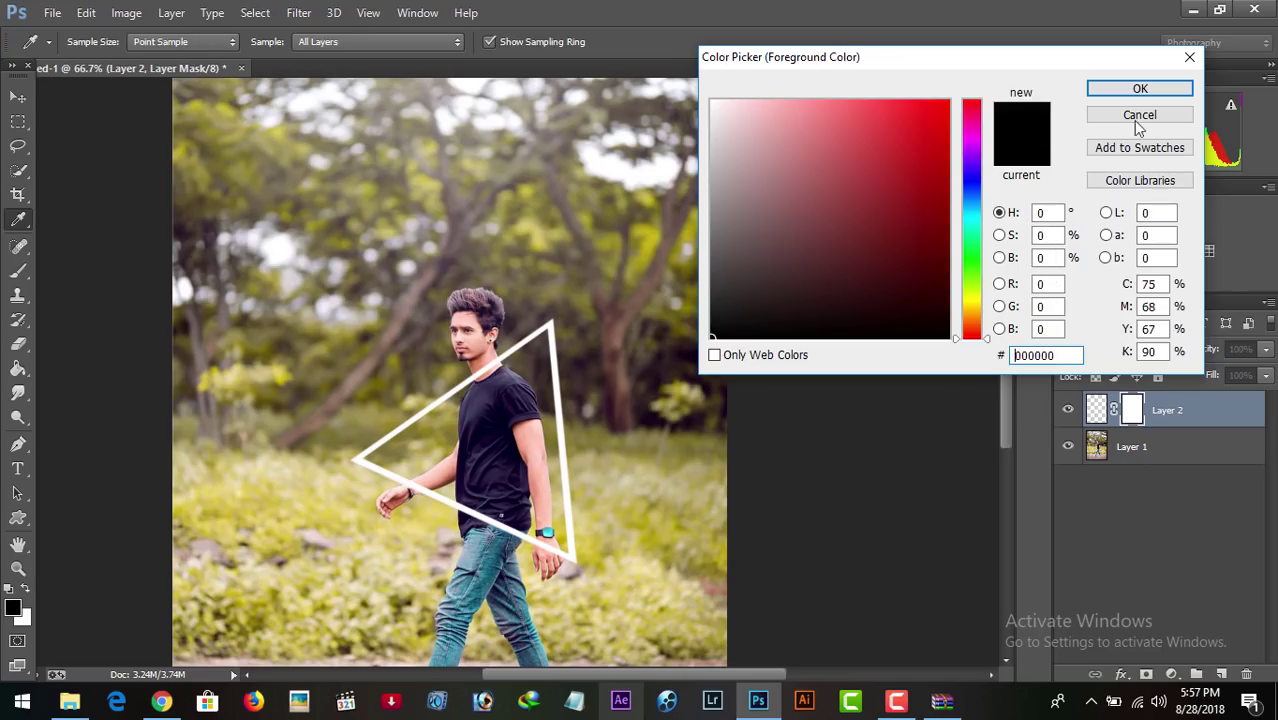
click(1141, 89)
Select a soft round brush and shrink it to 60 px.
click(18, 270)
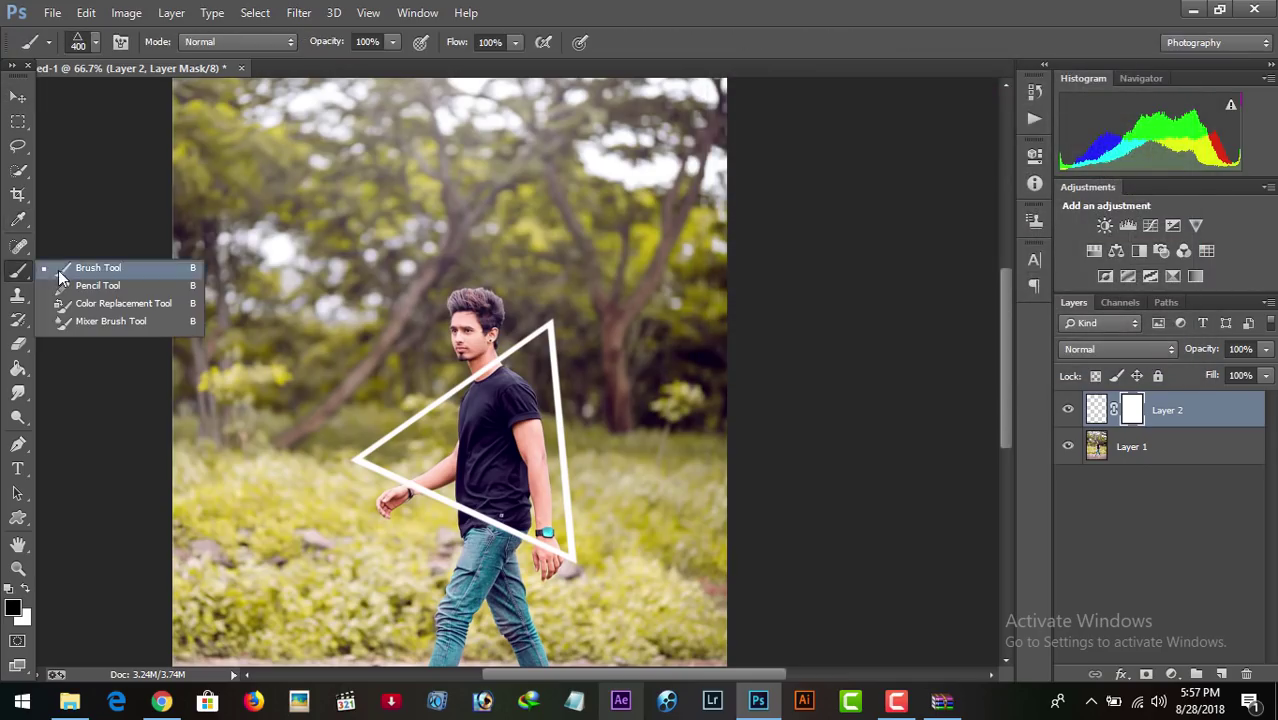
click(95, 41)
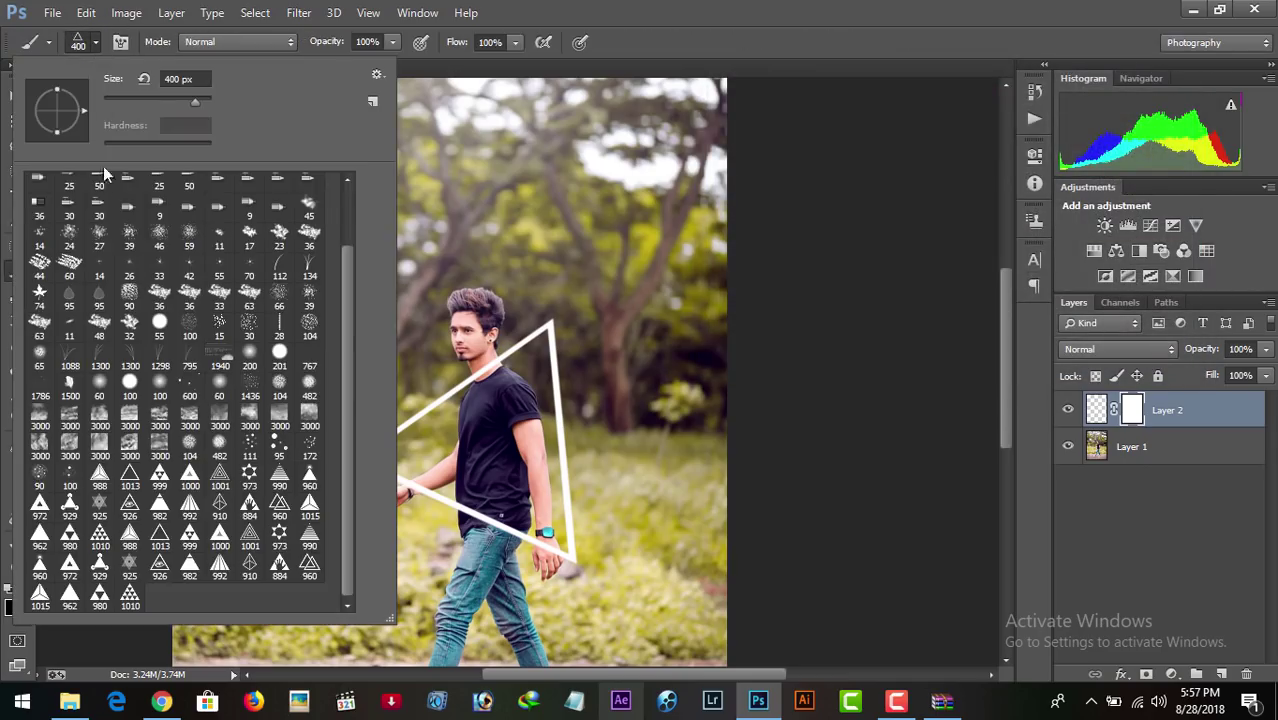
scroll(351, 254, up, 3)
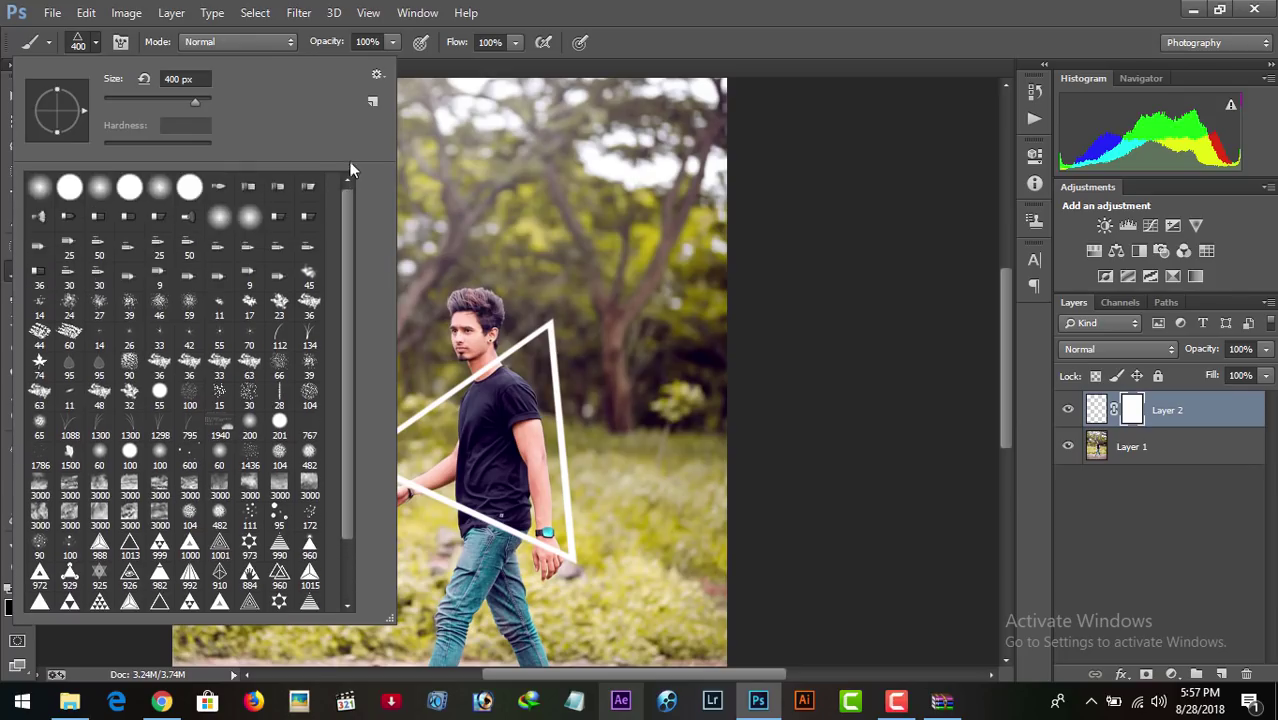
click(39, 186)
click(823, 272)
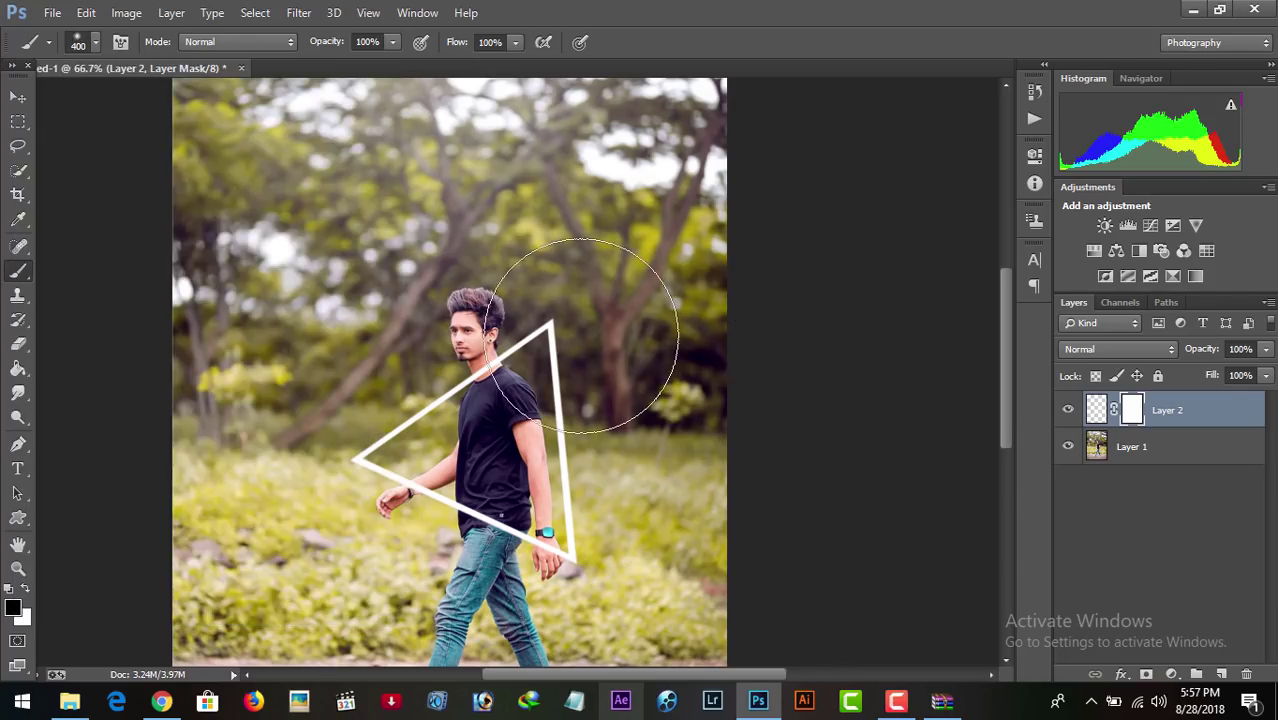
key(bracketleft)
key(bracketleft)
key(bracketleft)
key(bracketleft)
key(bracketleft)
key(bracketleft)
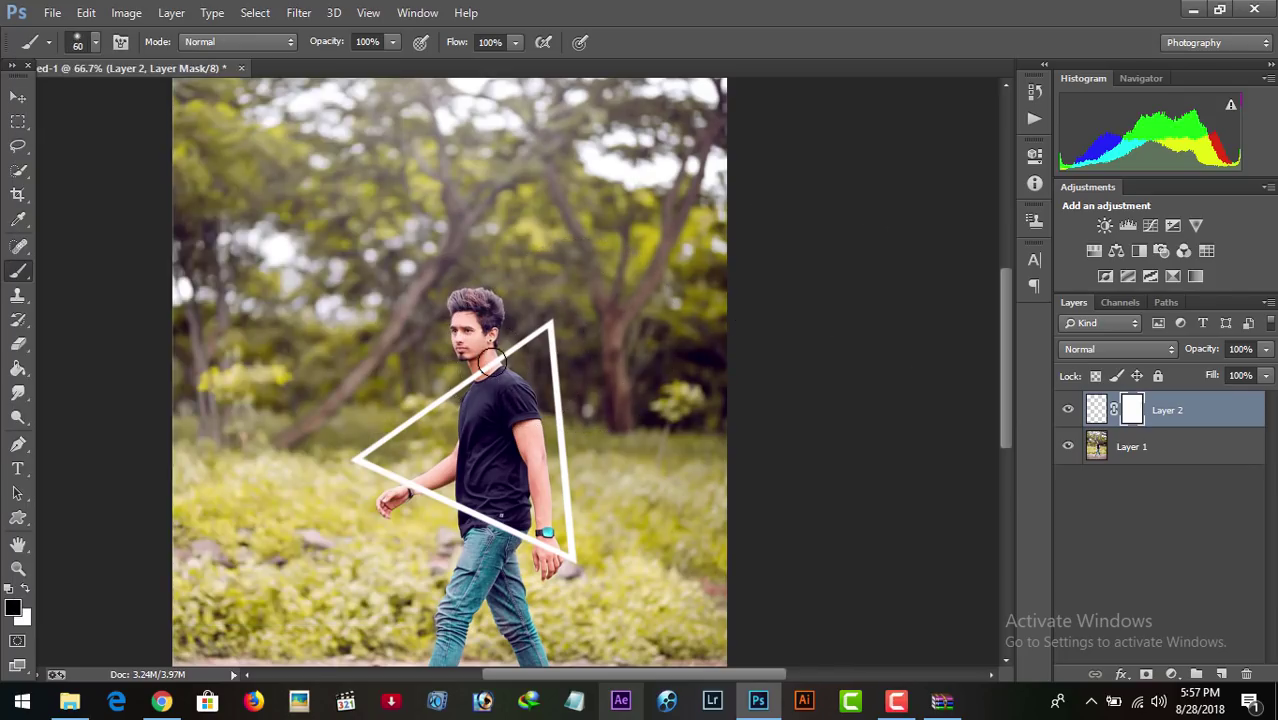
scroll(490, 362, up, 3)
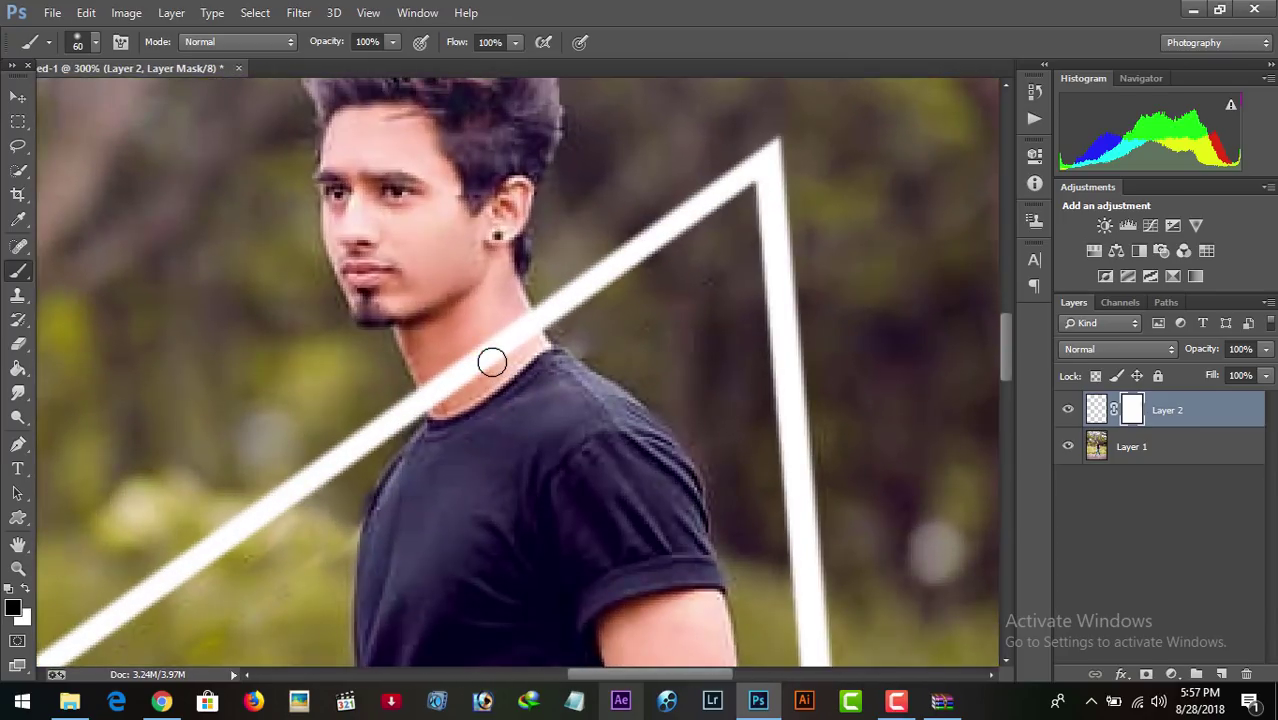
With a smaller brush, paint black on Layer 2's mask over the man's neck, then review zoomed out and in.
key(bracketleft)
key(bracketleft)
key(bracketleft)
mouse_move(424, 382)
mouse_down()
mouse_move(436, 405)
mouse_move(436, 390)
mouse_move(470, 370)
mouse_move(523, 364)
mouse_move(437, 378)
mouse_move(502, 340)
mouse_move(473, 374)
mouse_move(528, 311)
mouse_move(520, 336)
mouse_up()
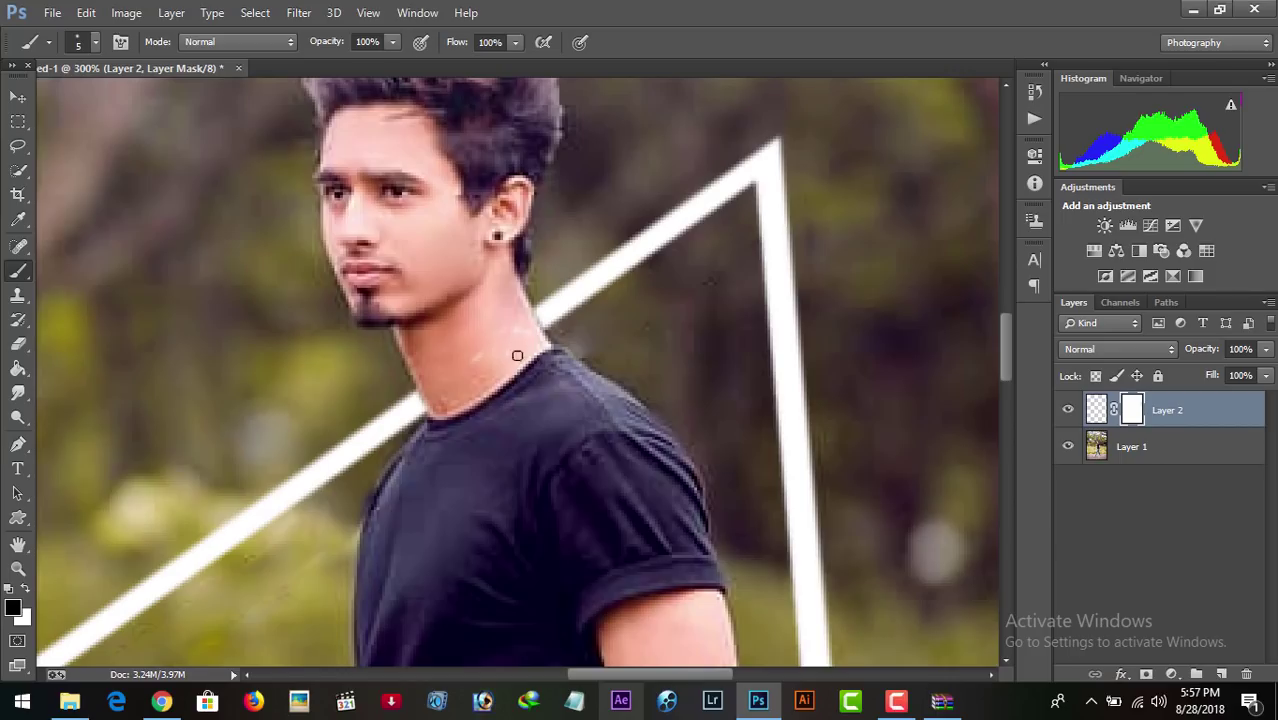
mouse_move(1013, 348)
mouse_down()
mouse_move(1026, 424)
mouse_move(1032, 372)
mouse_up()
key(ctrl+minus)
key(ctrl+minus)
key(ctrl+minus)
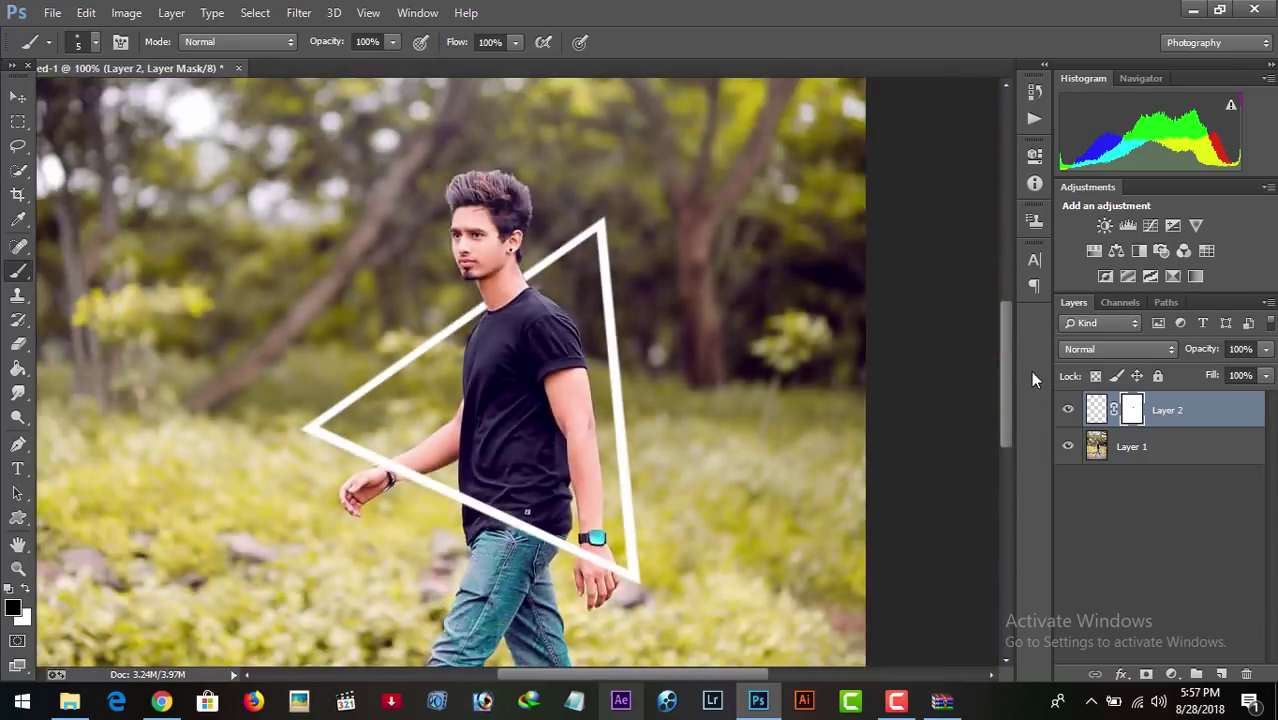
key(ctrl+minus)
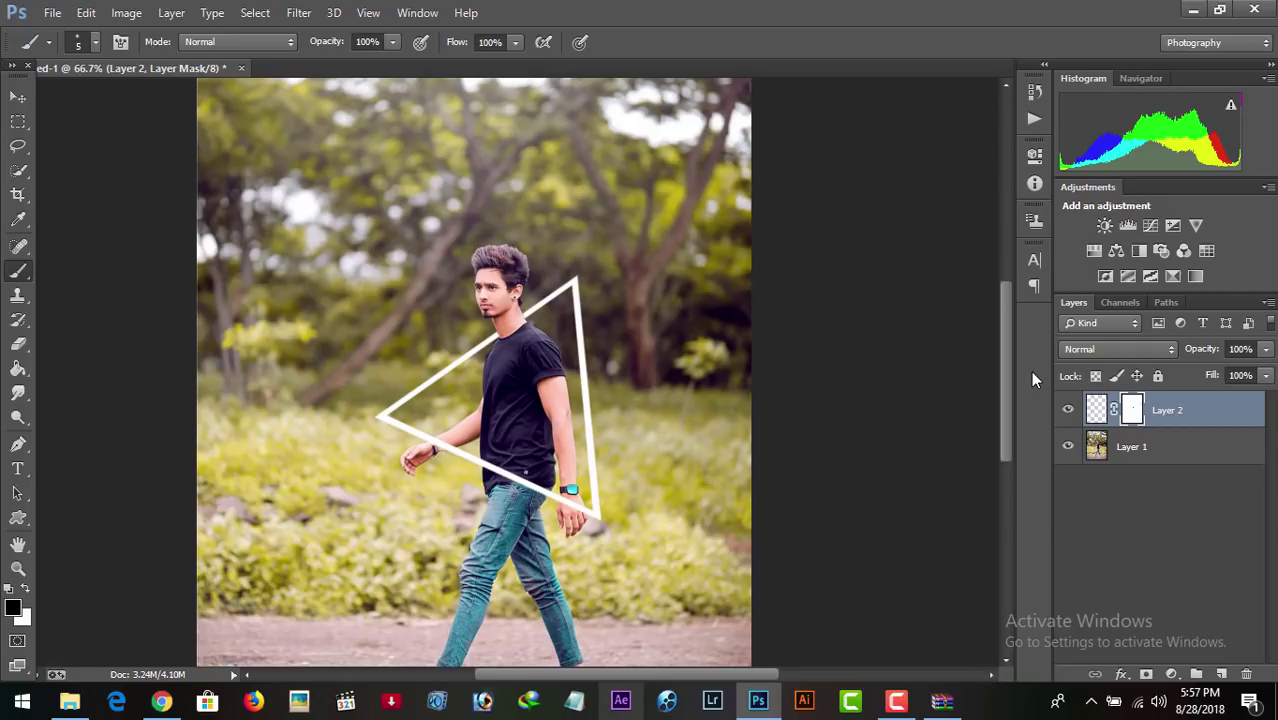
key(ctrl+plus)
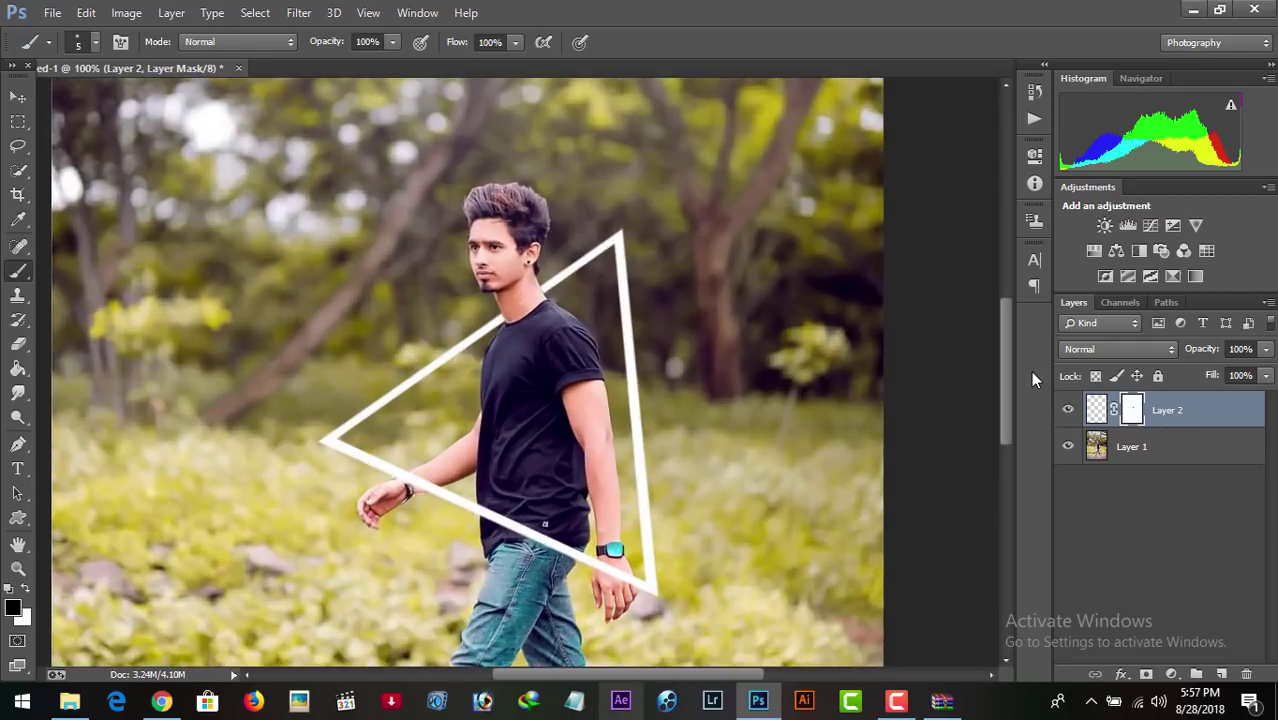
key(ctrl+plus)
key(ctrl+plus)
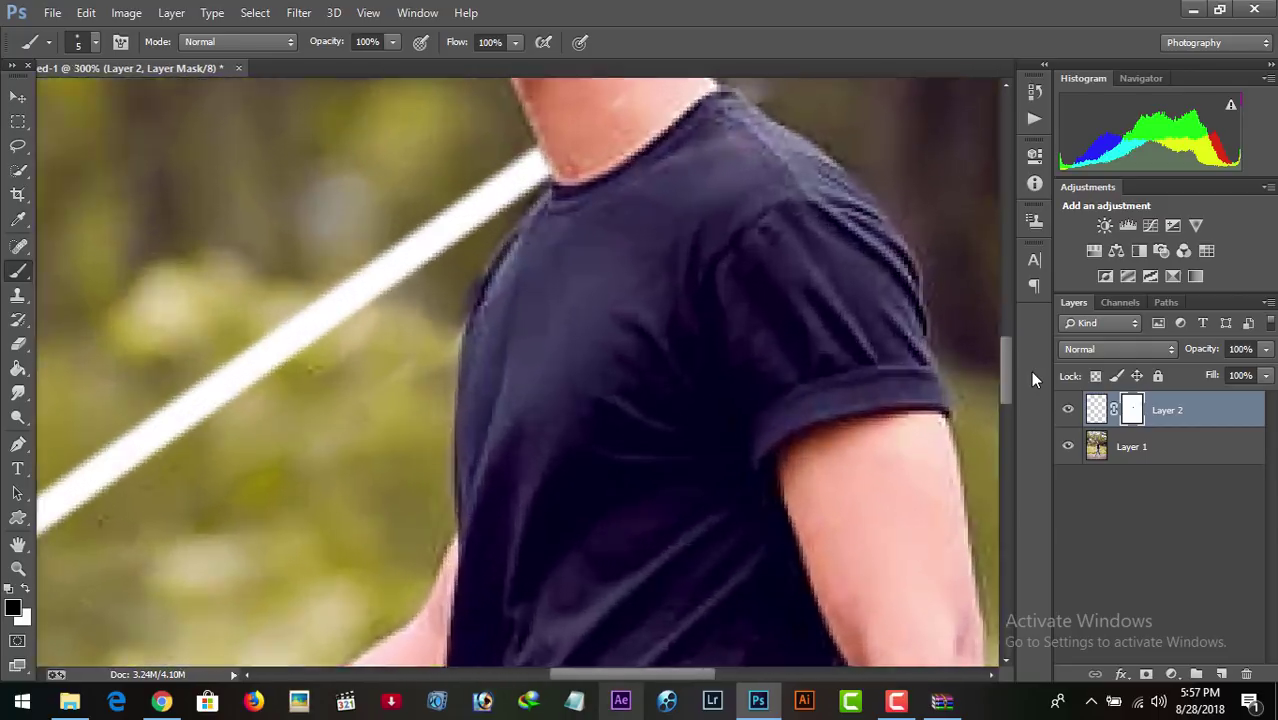
Paint black on Layer 2's mask over the wrist and hand to hide the triangle line.
click(27, 590)
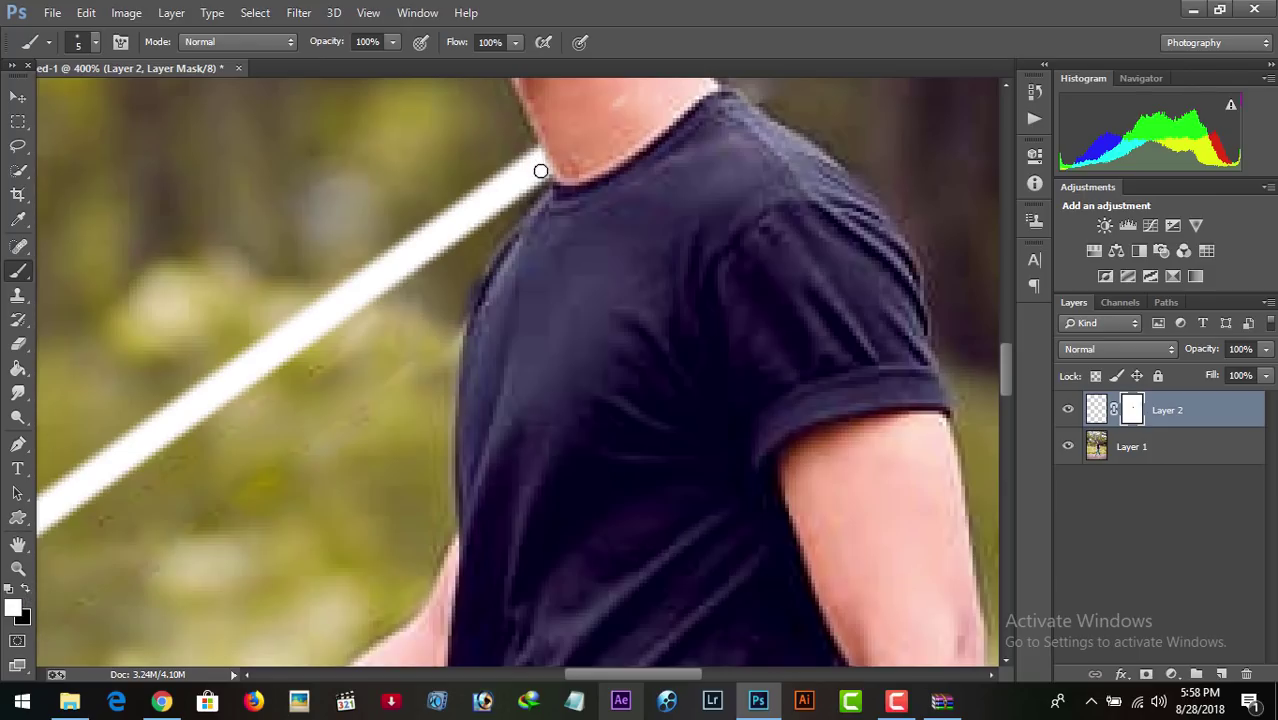
click(896, 701)
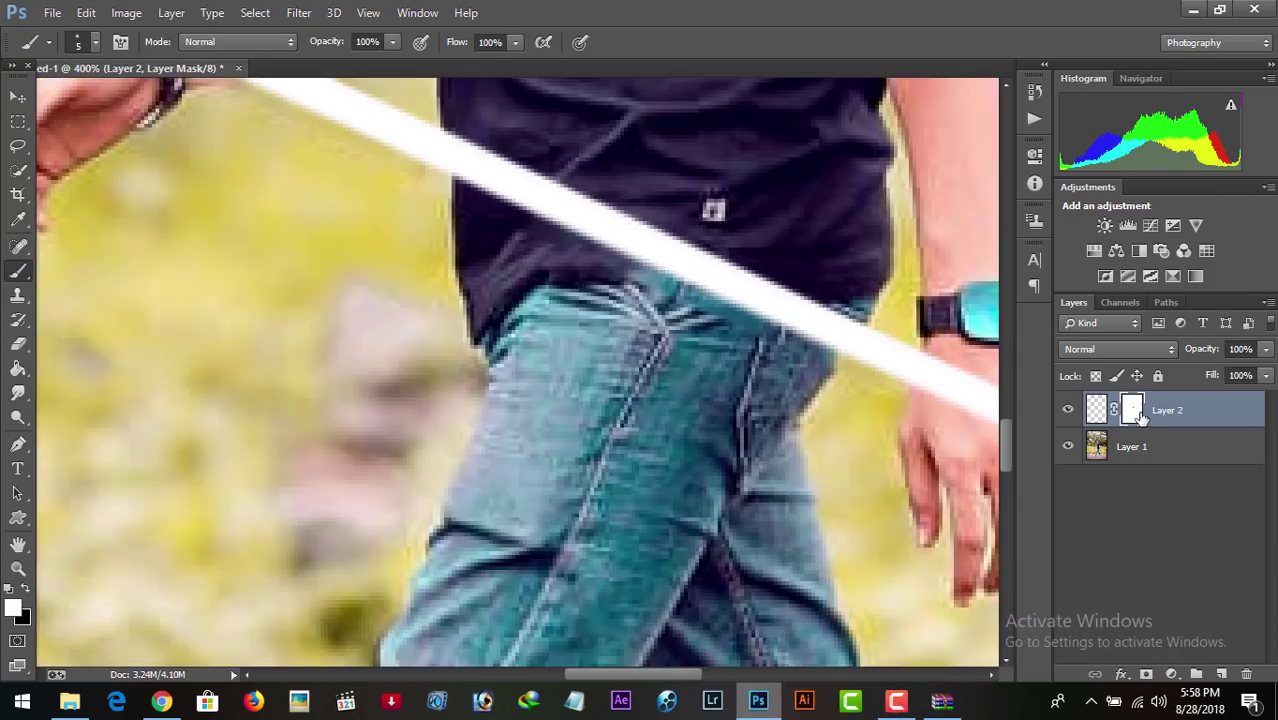
click(27, 590)
drag(650, 680, 692, 680)
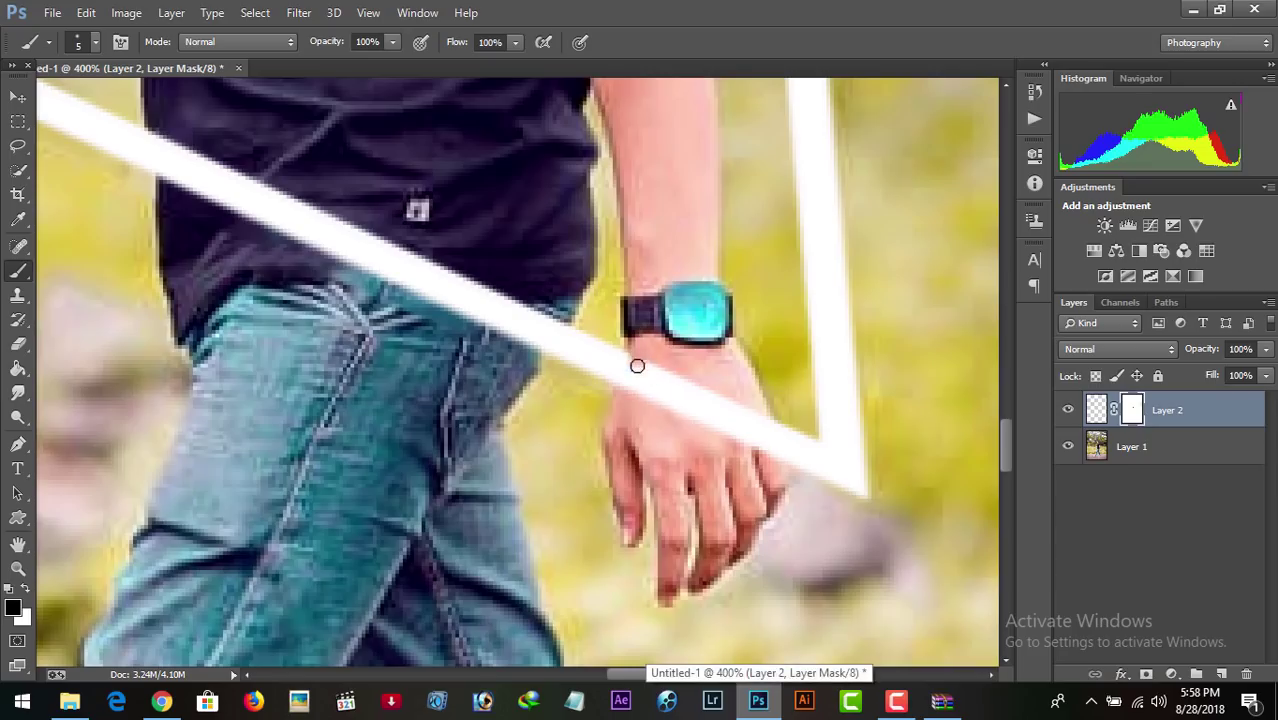
mouse_move(637, 366)
mouse_down()
mouse_move(638, 353)
mouse_move(653, 397)
mouse_move(659, 385)
mouse_move(715, 415)
mouse_move(742, 411)
mouse_move(774, 450)
mouse_move(753, 429)
mouse_move(739, 447)
mouse_up()
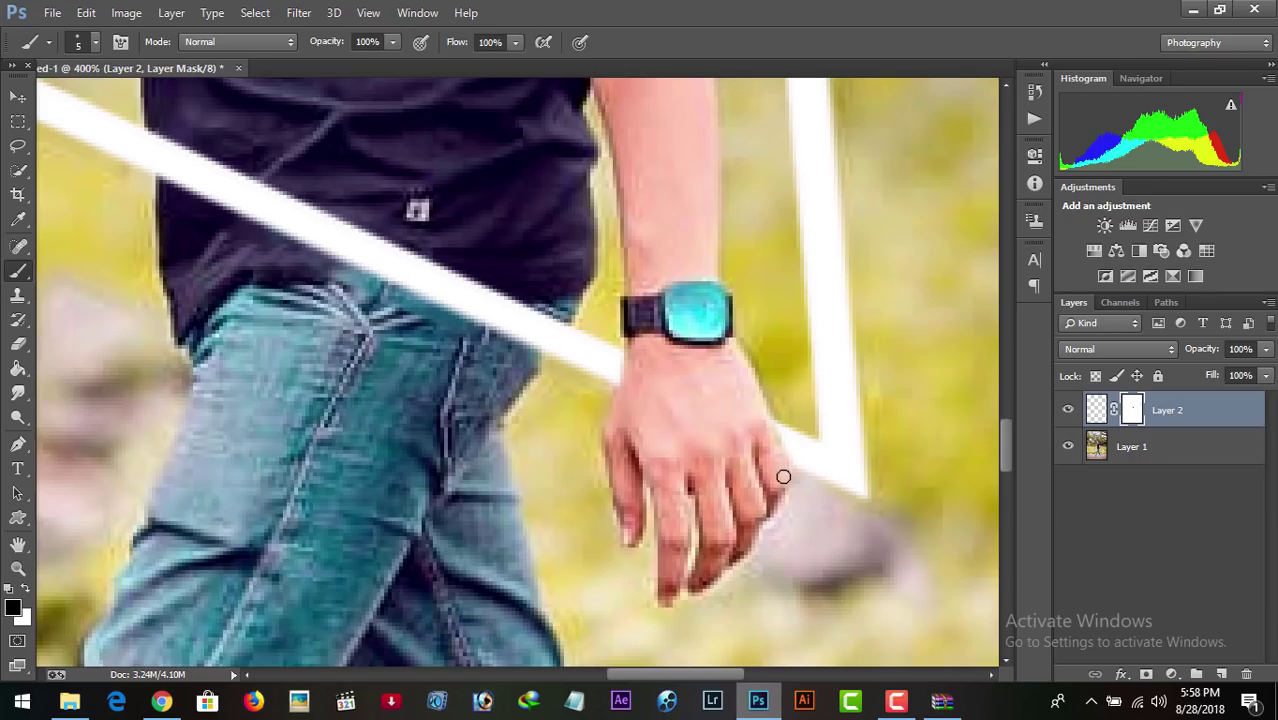
Zoom out to view the whole image with the hand now in front of the line.
scroll(641, 411, down, 1)
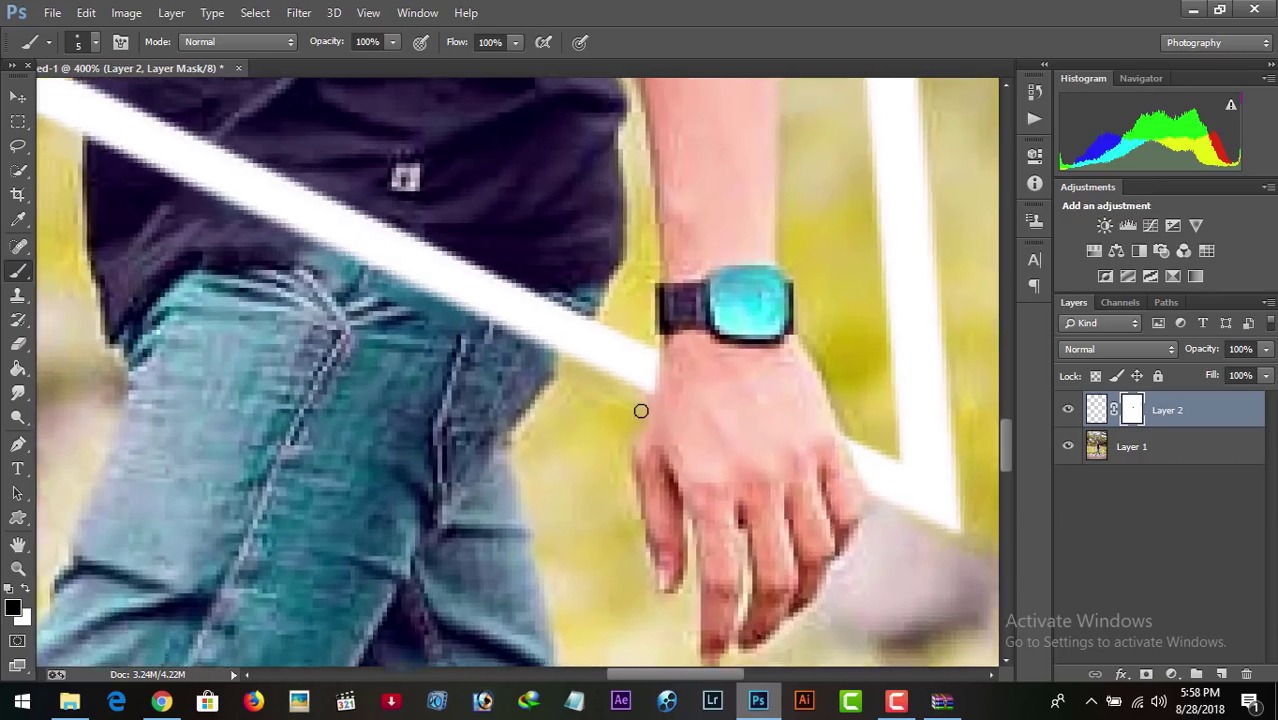
scroll(641, 411, down, 1)
scroll(641, 411, down, 1)
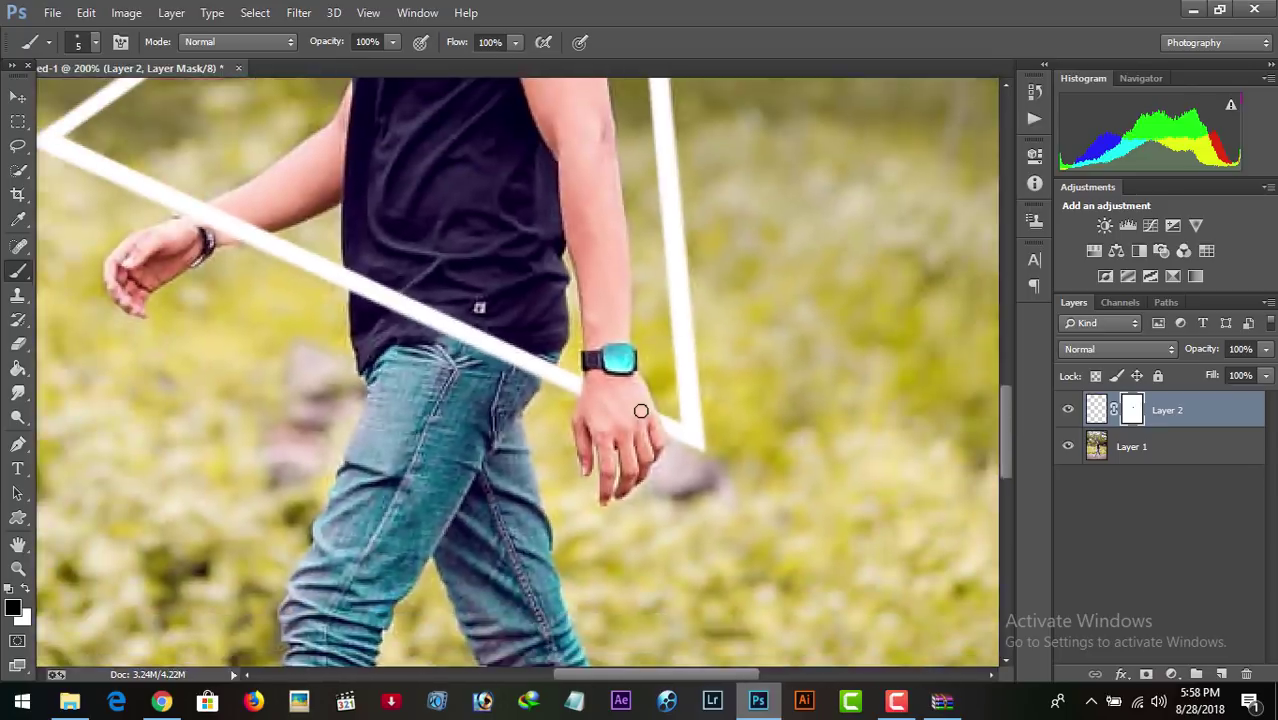
scroll(641, 411, down, 2)
scroll(641, 411, down, 1)
scroll(641, 411, down, 1)
scroll(641, 411, down, 1)
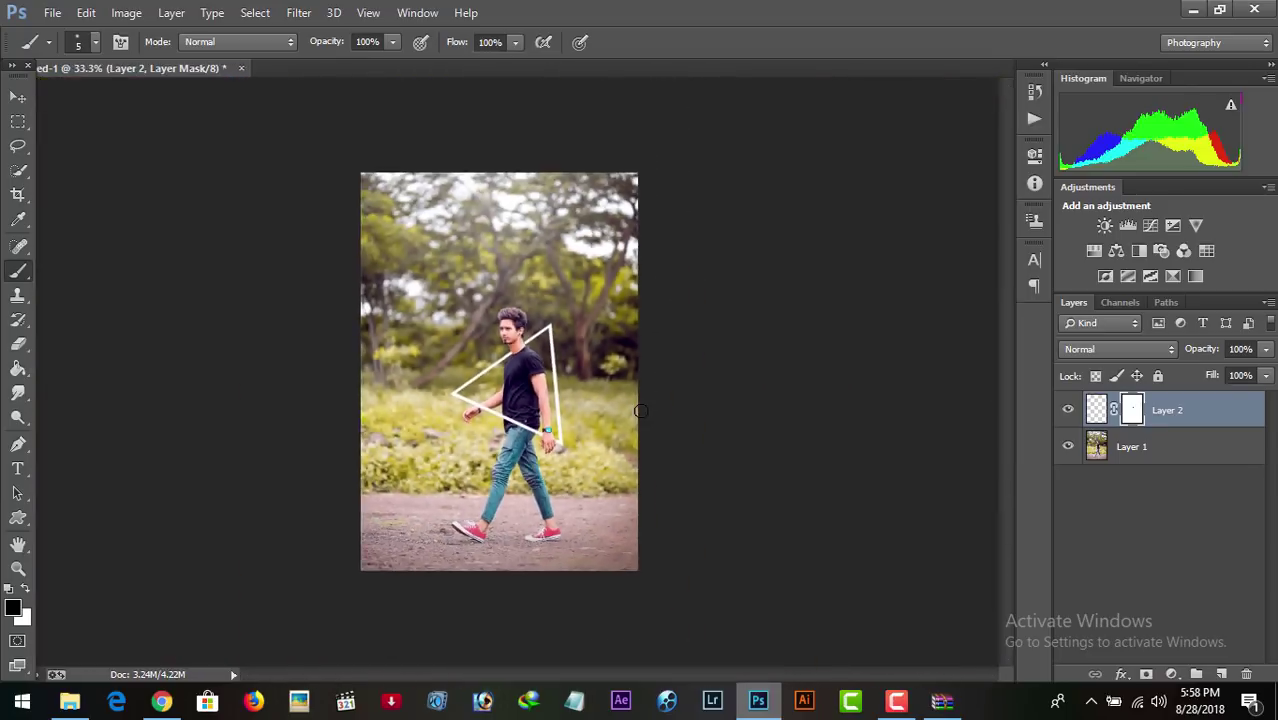
scroll(641, 411, up, 1)
scroll(641, 411, up, 1)
scroll(641, 411, down, 1)
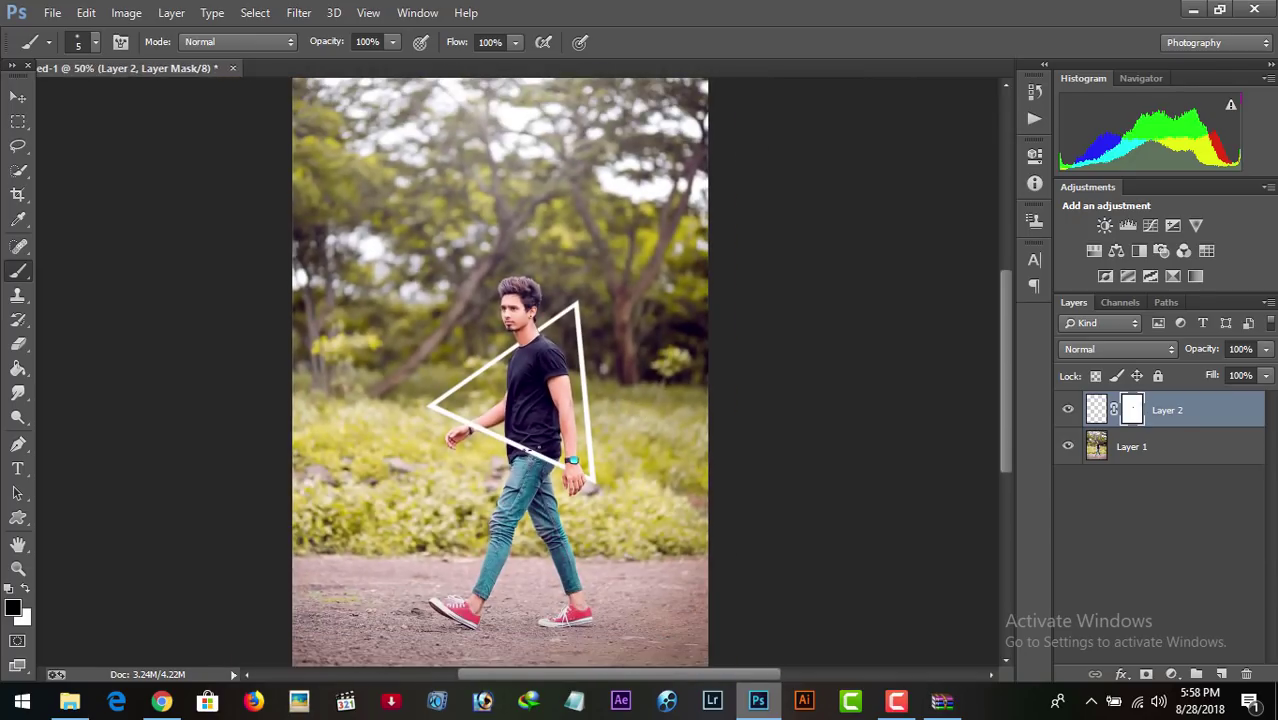
Add a new empty layer above the triangle named 'Light Effect'.
click(1222, 674)
double_click(1133, 412)
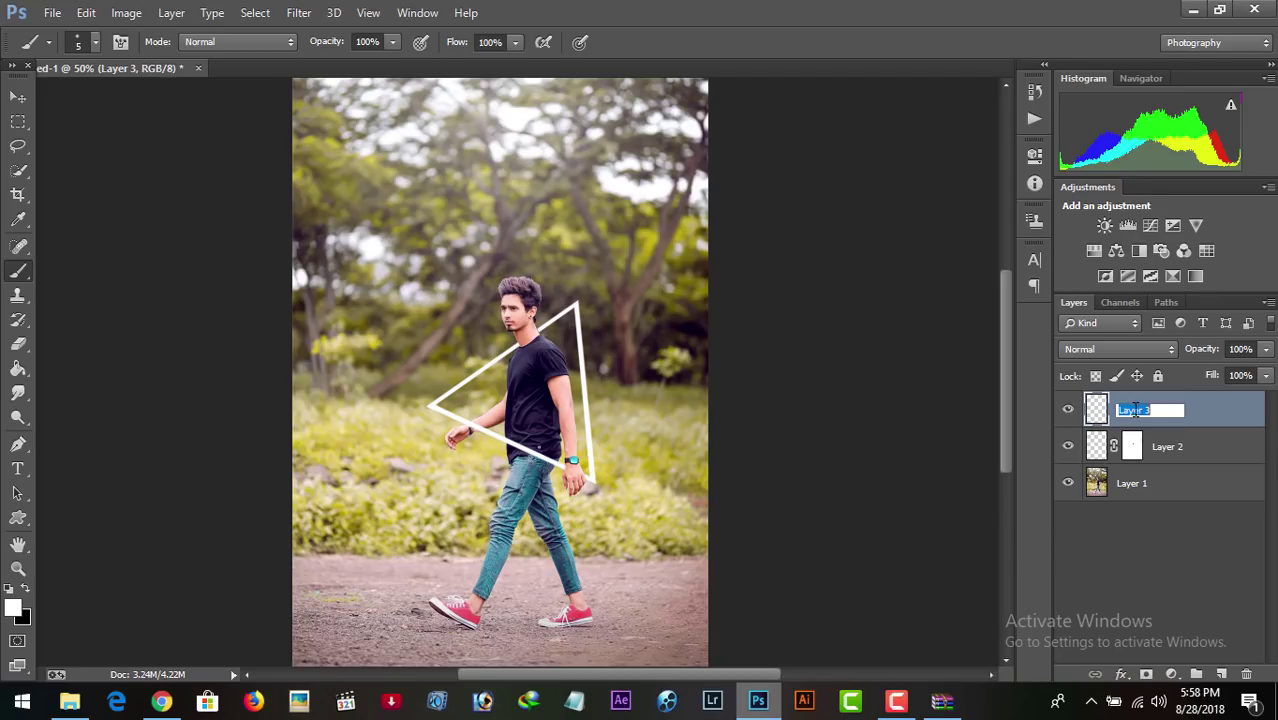
text(Light Effect)
key(Return)
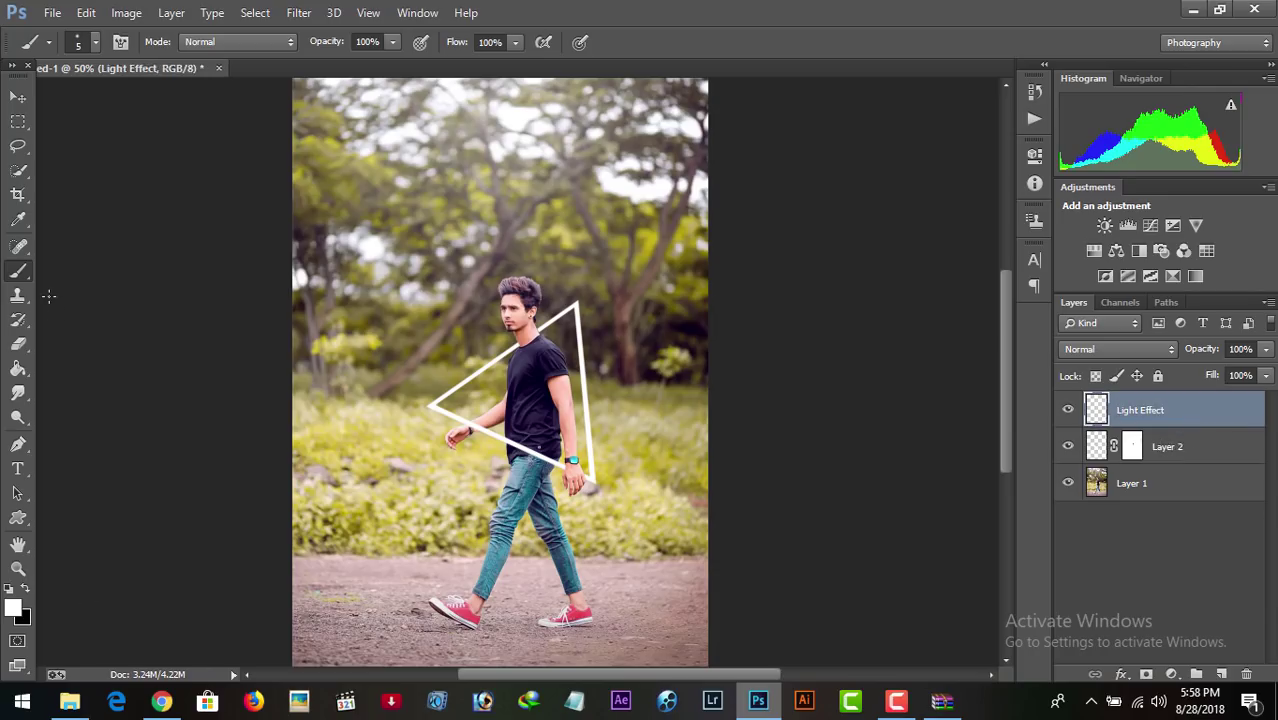
Set the painting colour to red ff0208 for the Brush tool.
key(ctrl+plus)
key(ctrl+plus)
key(ctrl+plus)
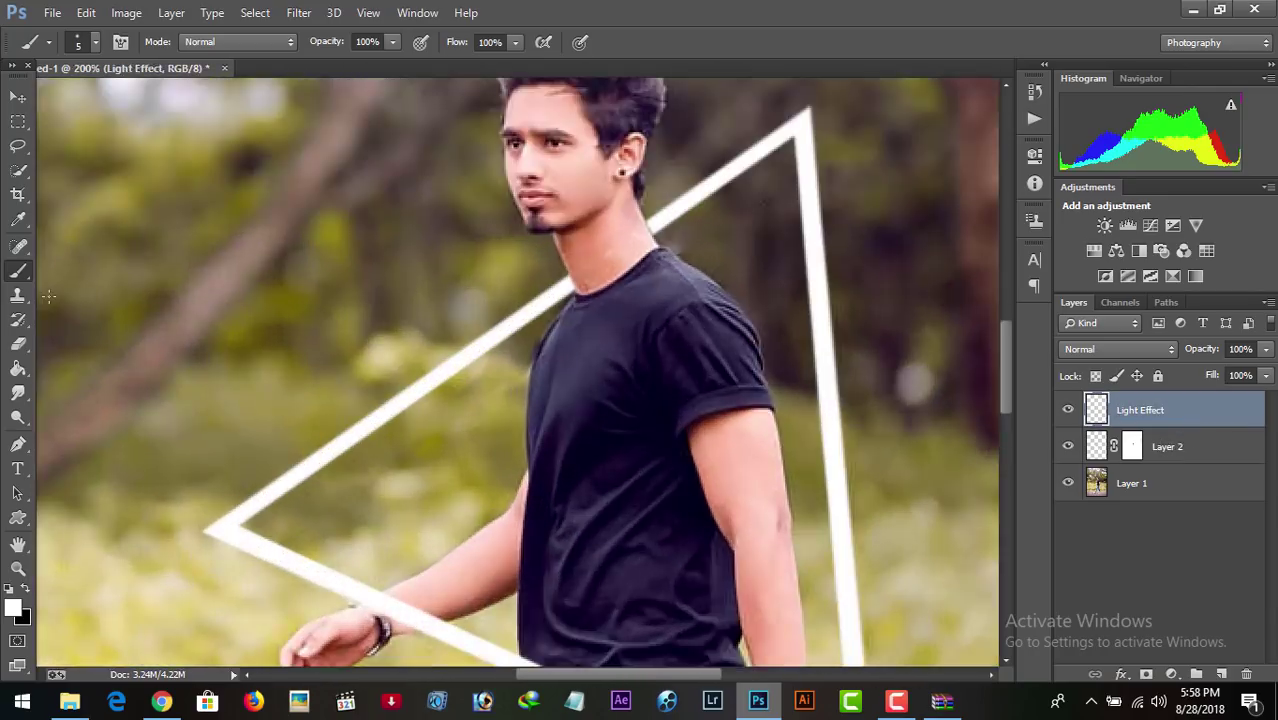
click(13, 607)
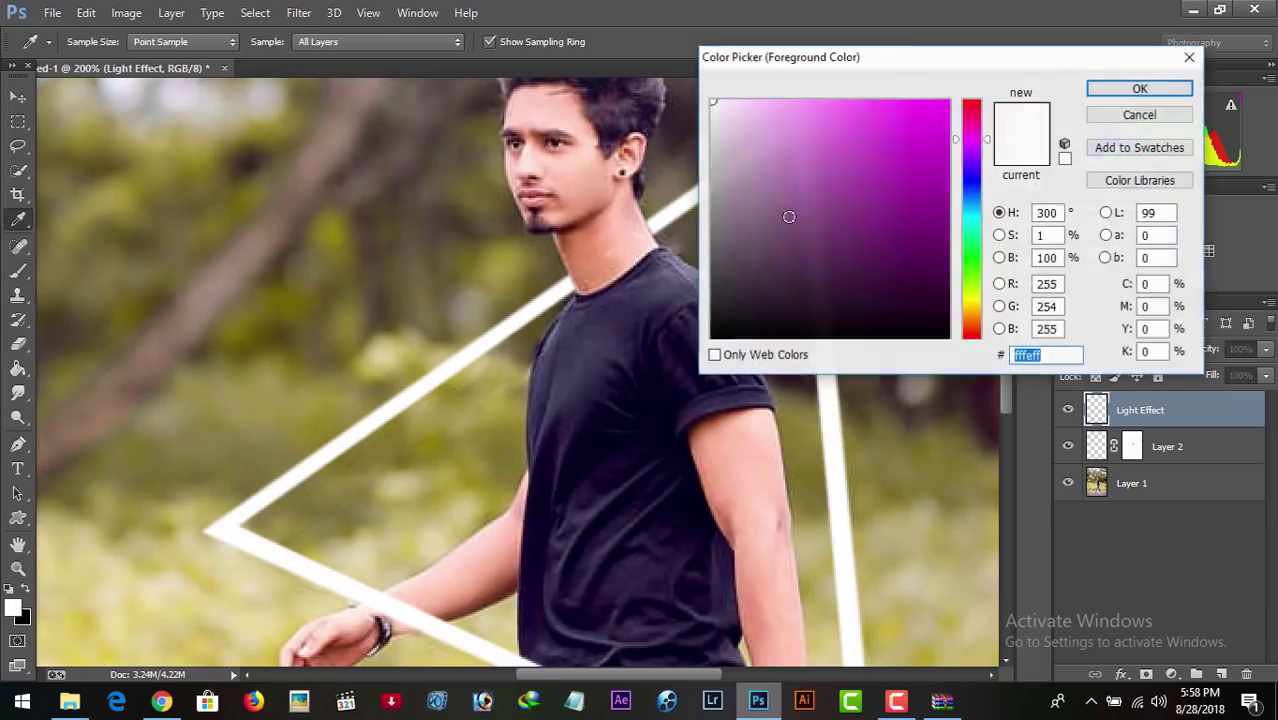
drag(972, 145, 977, 101)
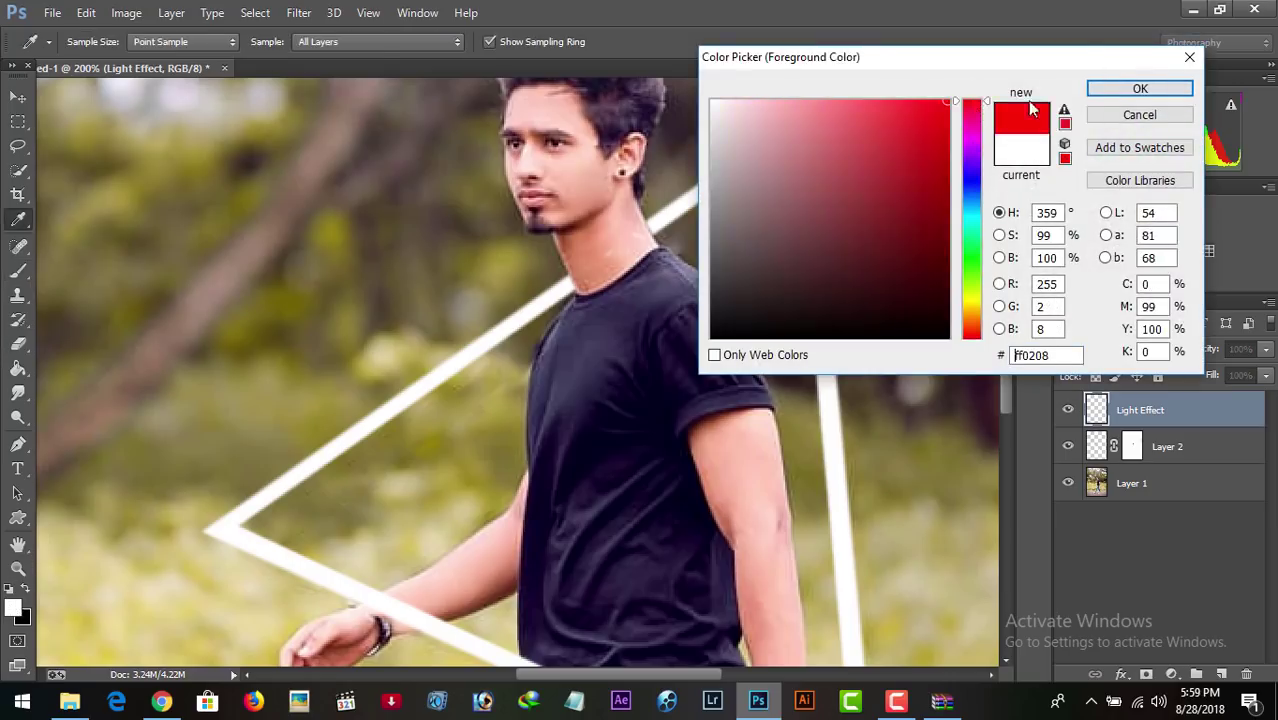
click(1140, 88)
key(b)
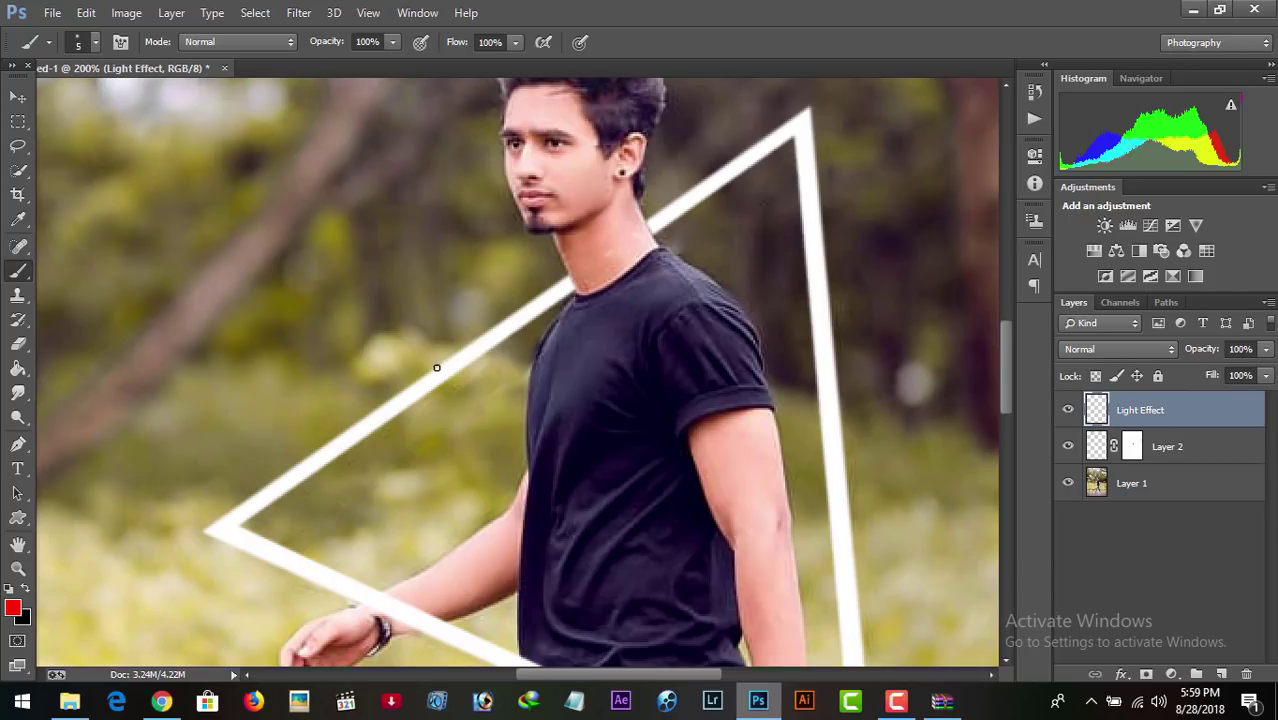
Enlarge the brush to 15 px and paint red down the triangle's right side.
key(bracketright)
key(bracketright)
key(bracketright)
mouse_move(660, 226)
mouse_down()
mouse_move(808, 112)
mouse_move(818, 370)
mouse_up()
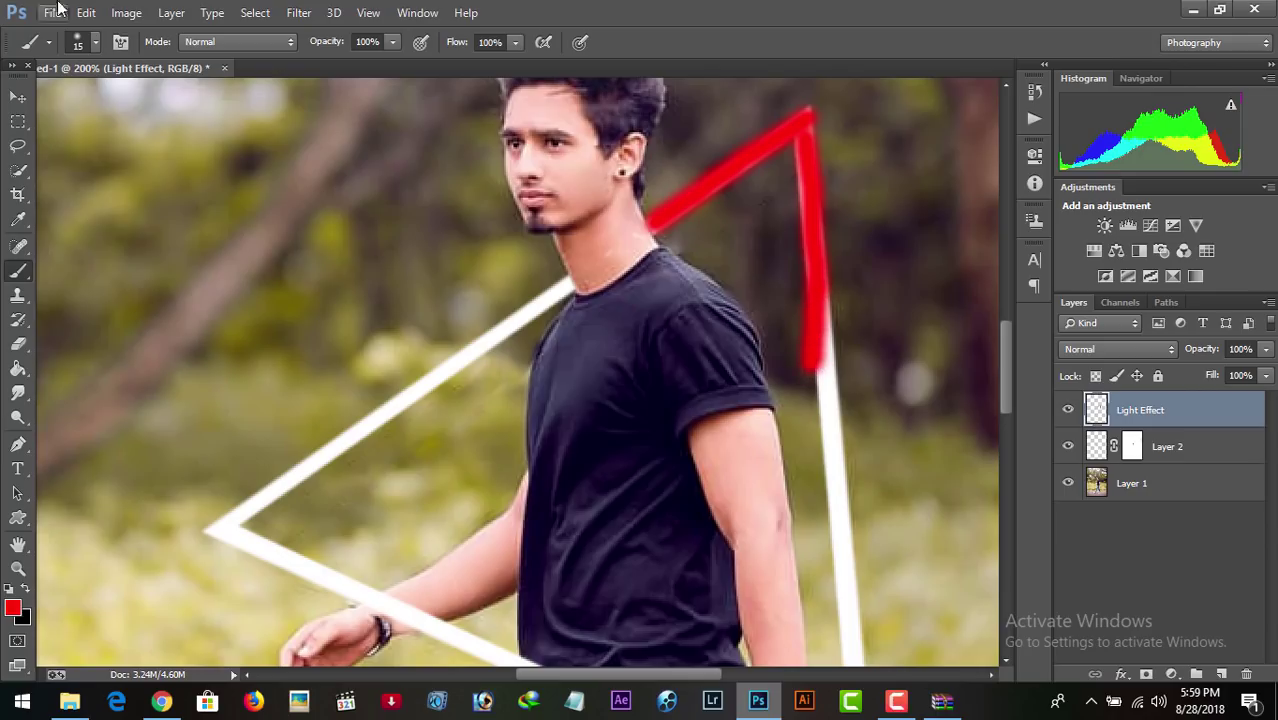
key(ctrl+z)
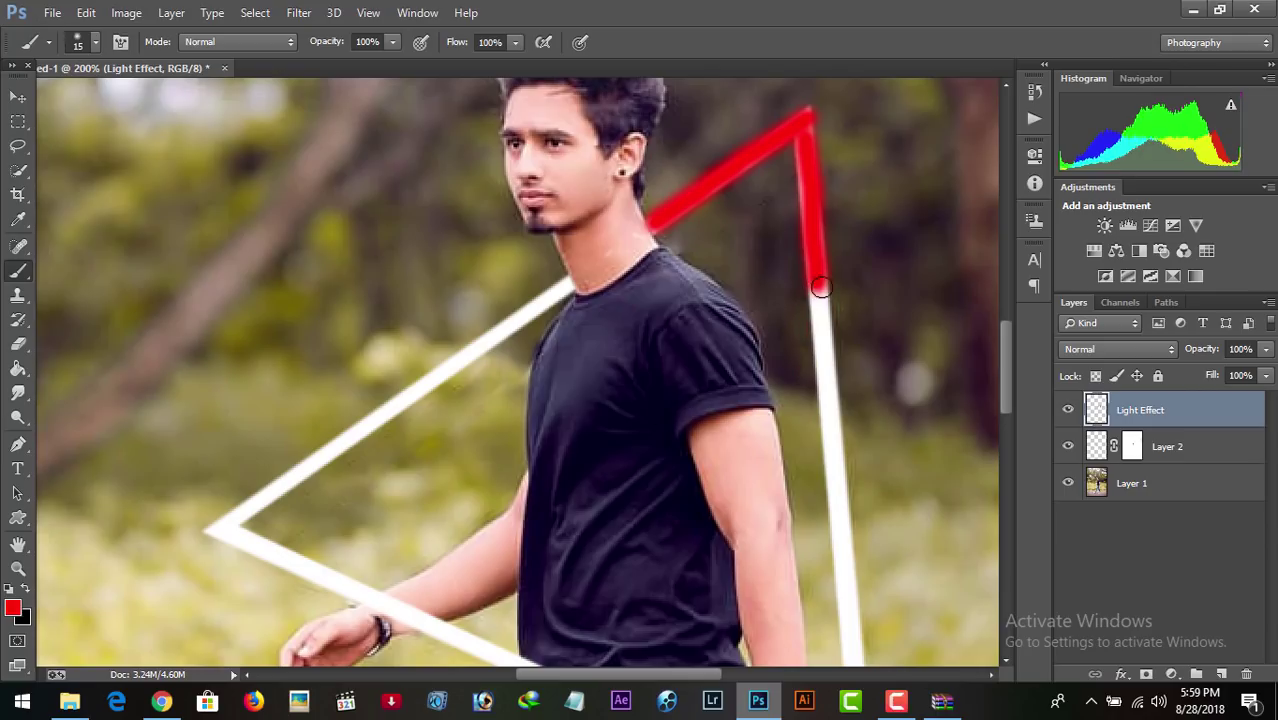
drag(817, 290, 840, 465)
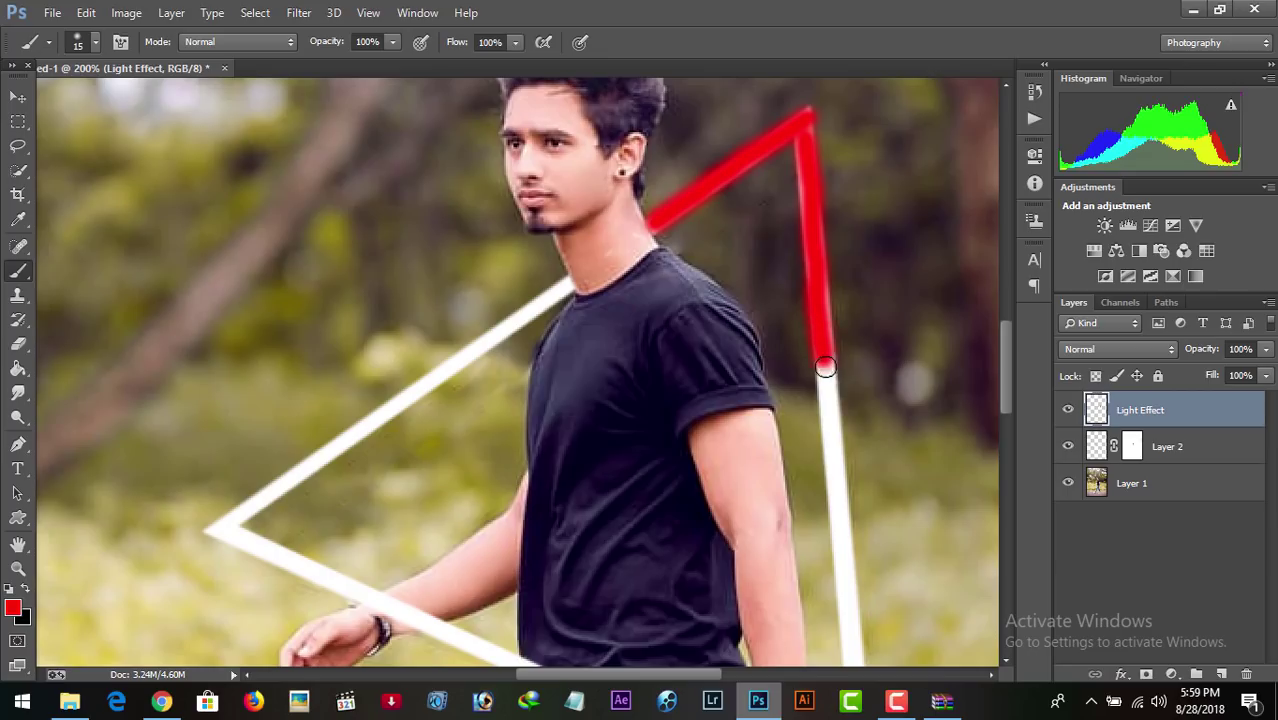
drag(1006, 352, 1002, 391)
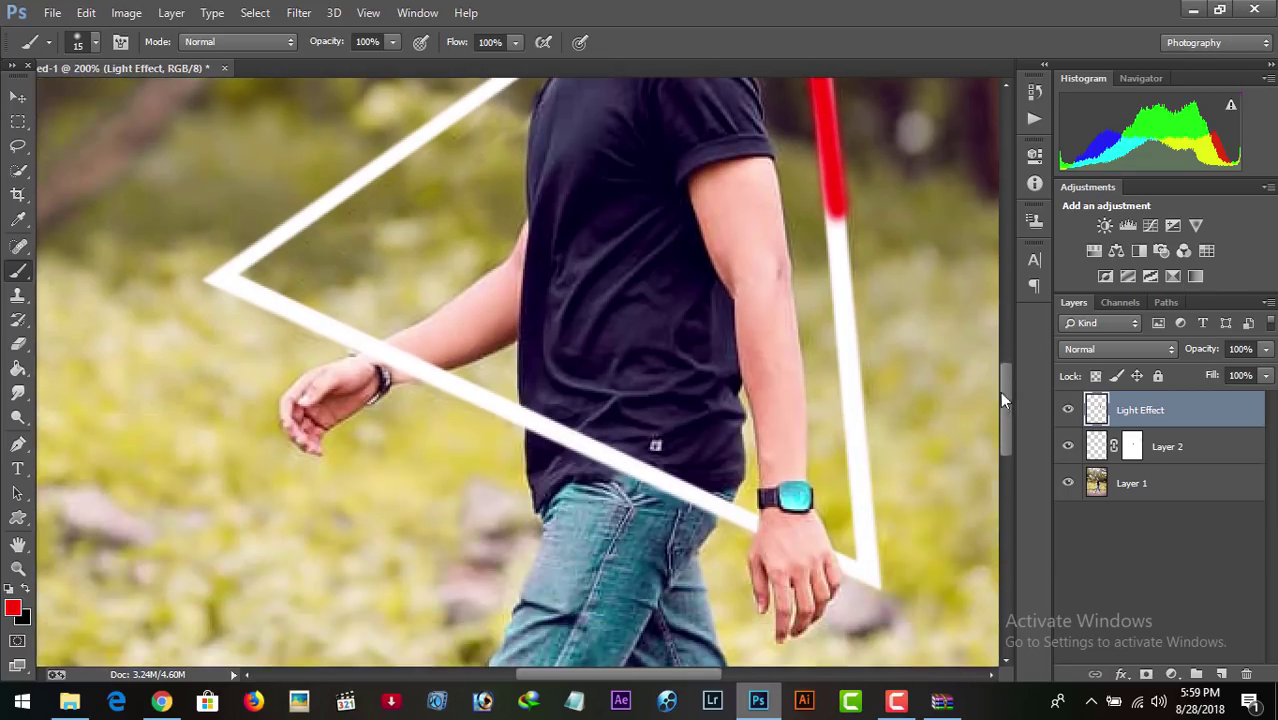
drag(832, 214, 871, 586)
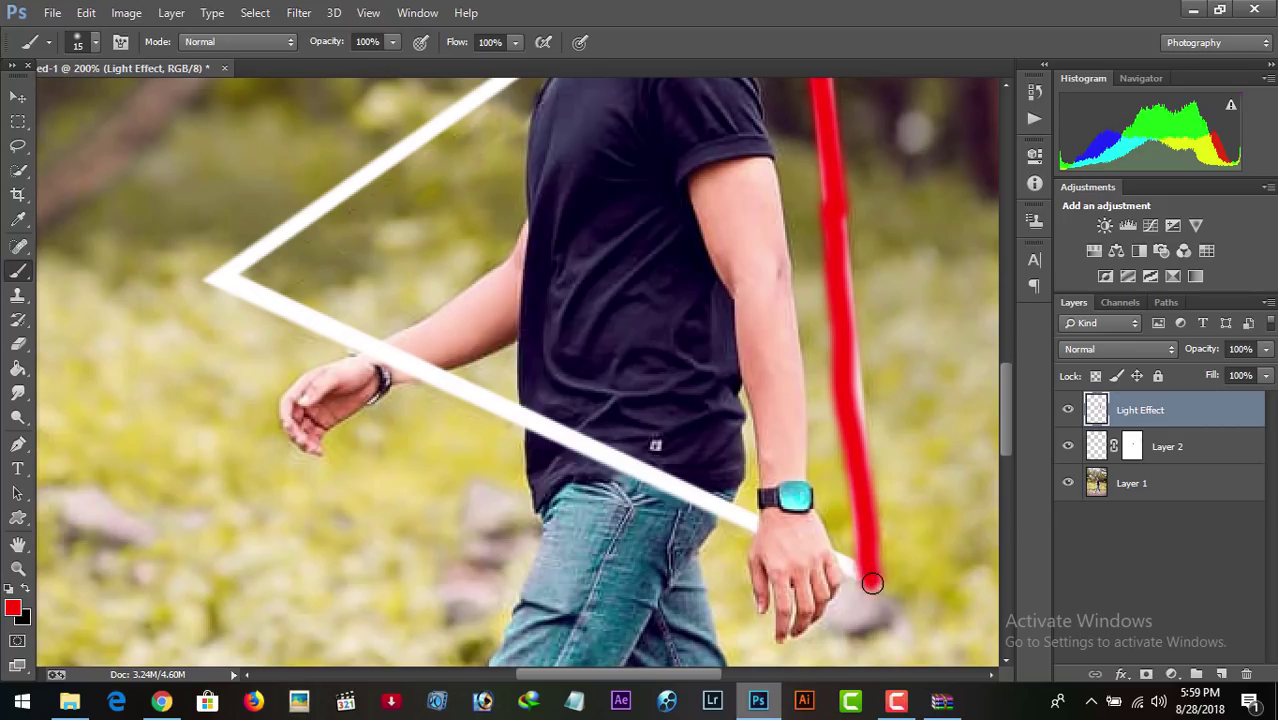
Paint red along the triangle's upper left edge from the left corner.
click(208, 283)
drag(208, 283, 515, 80)
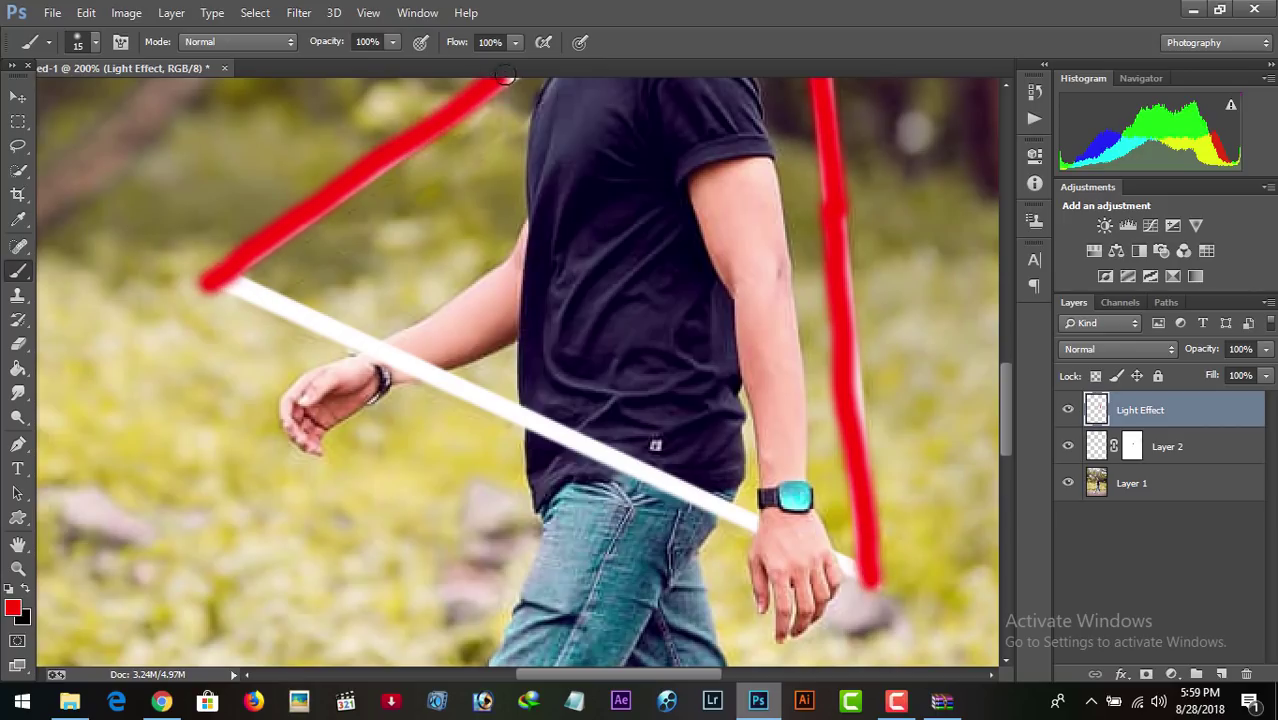
scroll(1011, 340, up, 2)
scroll(1005, 344, up, 1)
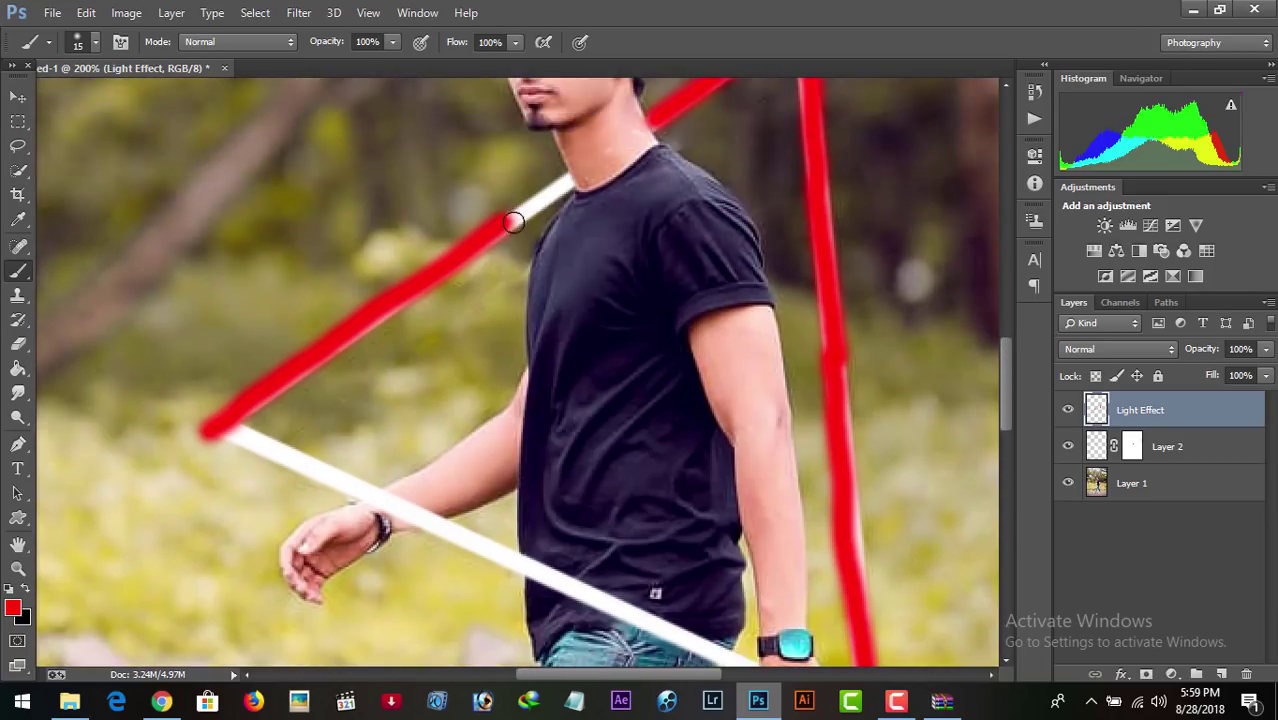
drag(510, 220, 560, 185)
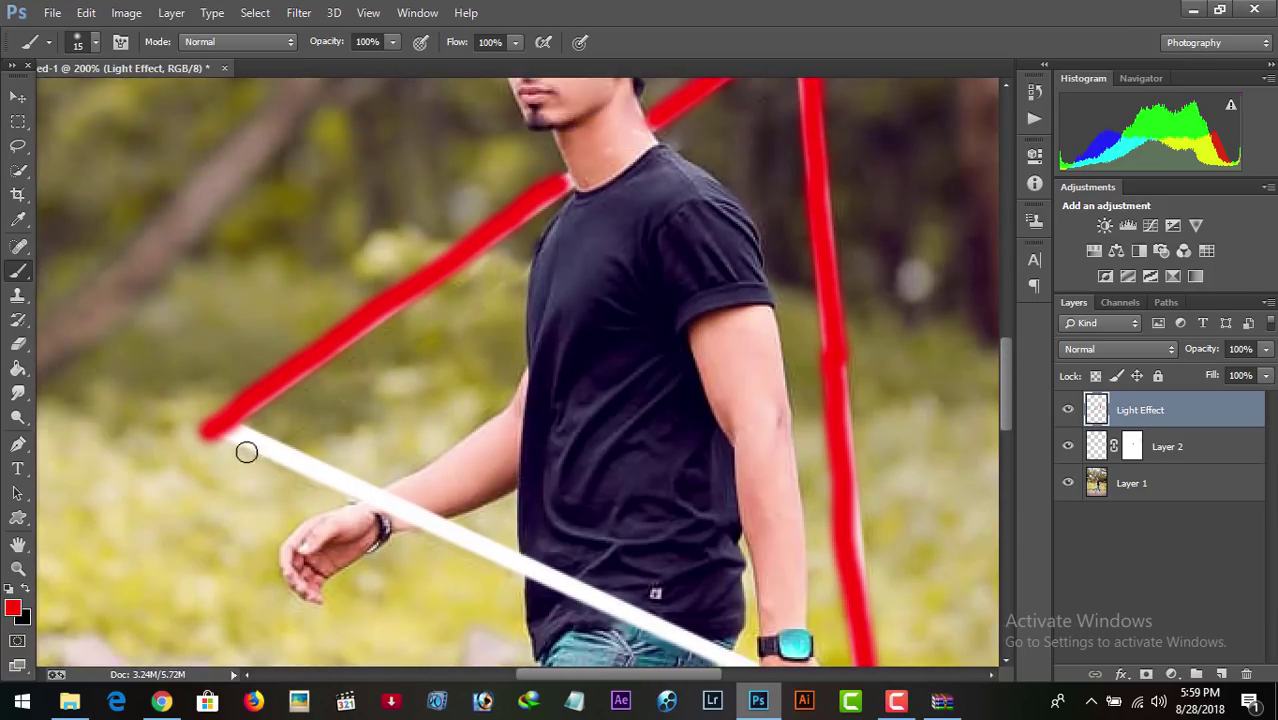
Paint red along the triangle's lower edge across the shirt to the right corner.
drag(214, 430, 358, 492)
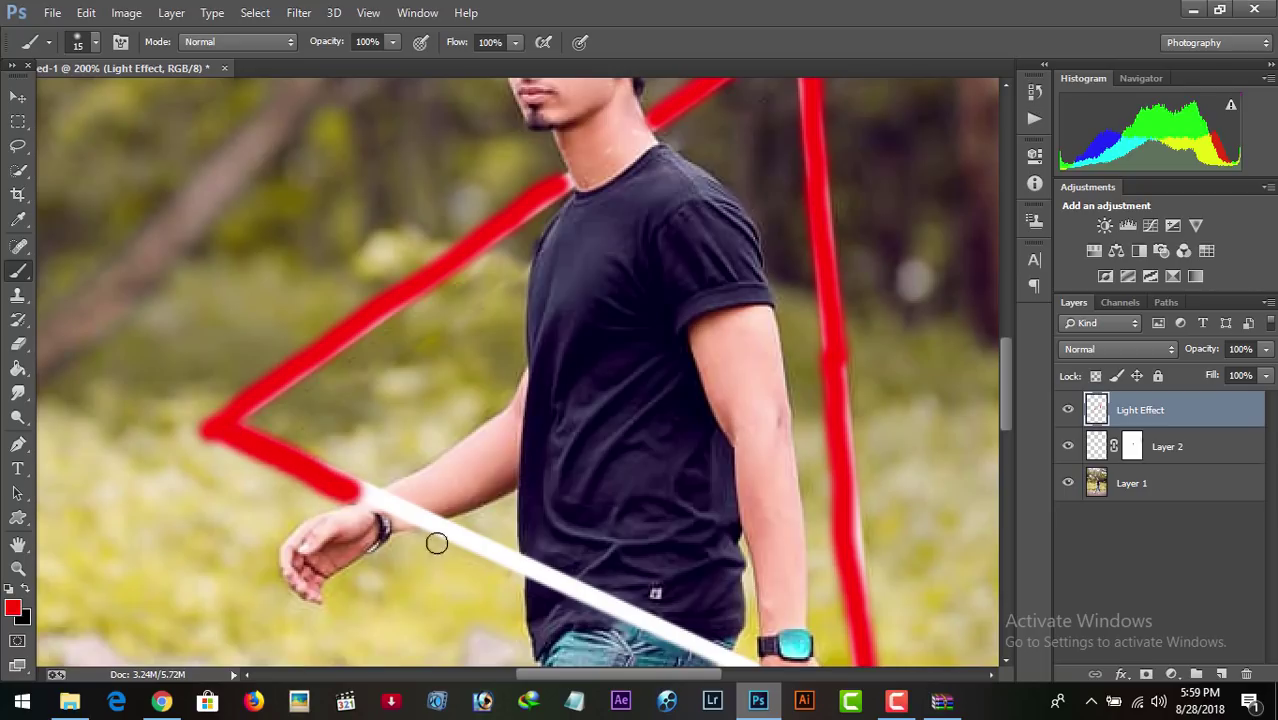
drag(432, 527, 680, 642)
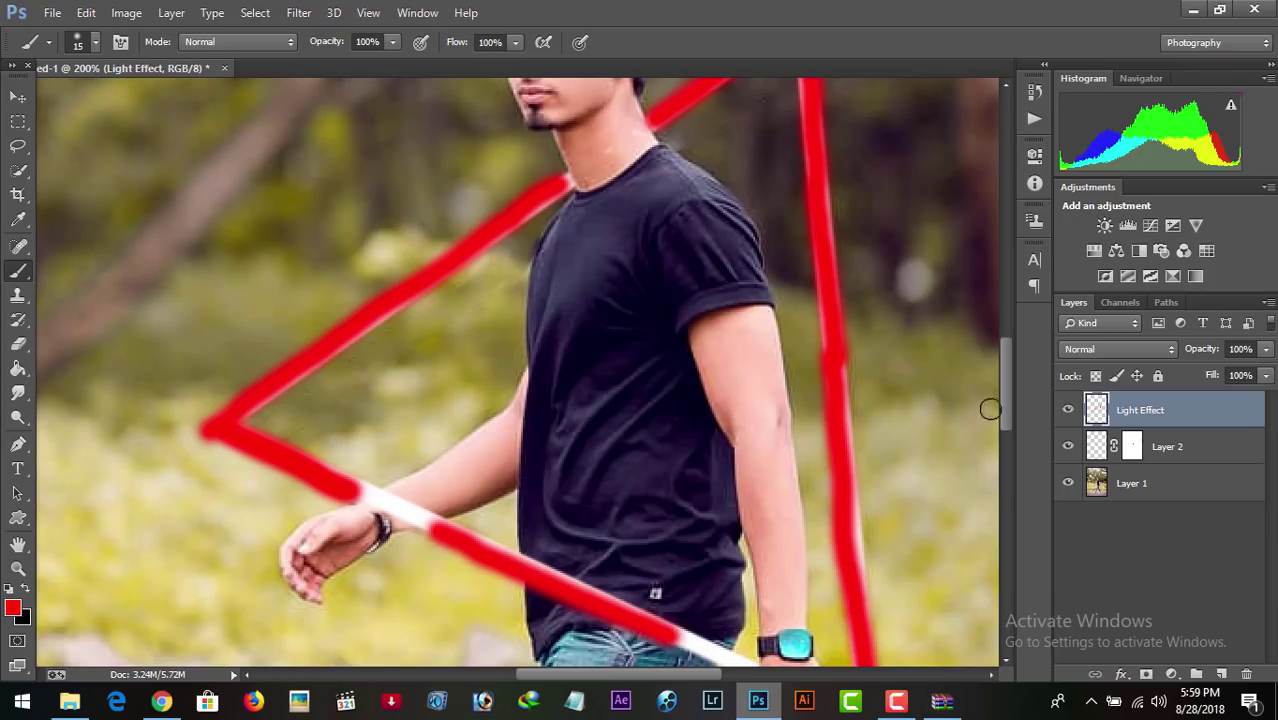
drag(1007, 410, 1007, 440)
drag(676, 464, 757, 500)
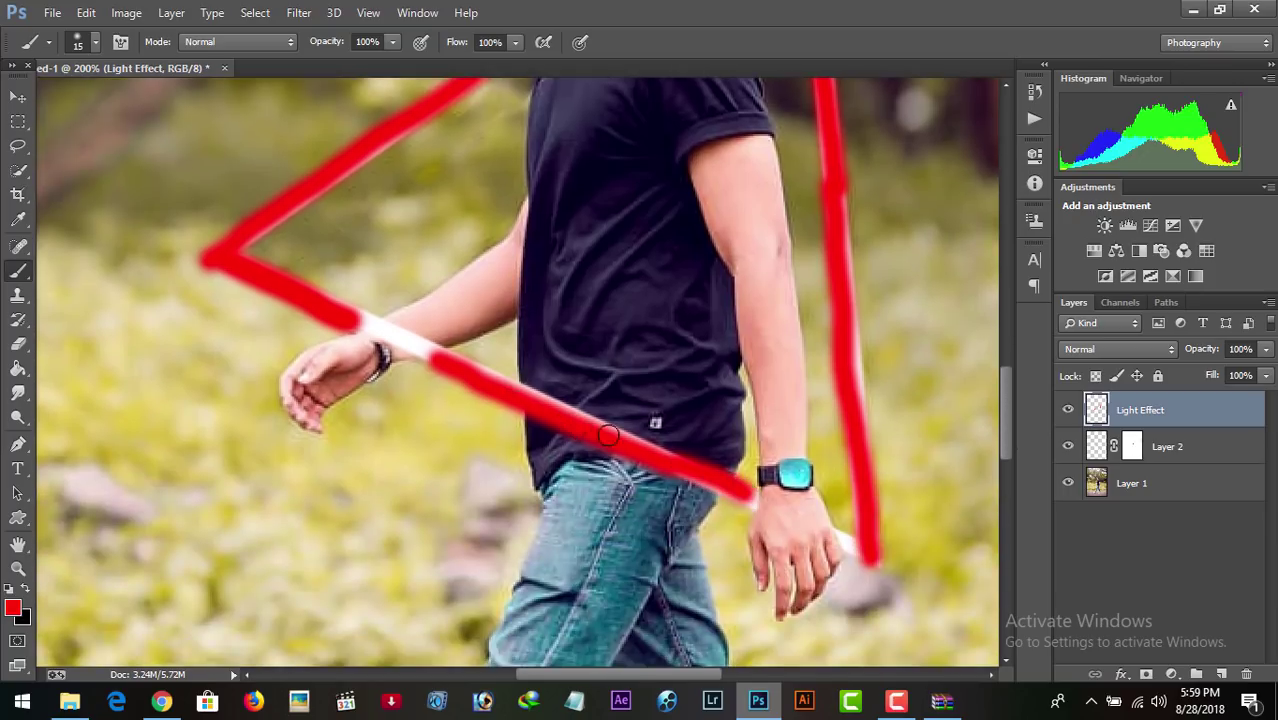
mouse_move(598, 432)
mouse_down()
mouse_move(479, 365)
mouse_move(444, 360)
mouse_up()
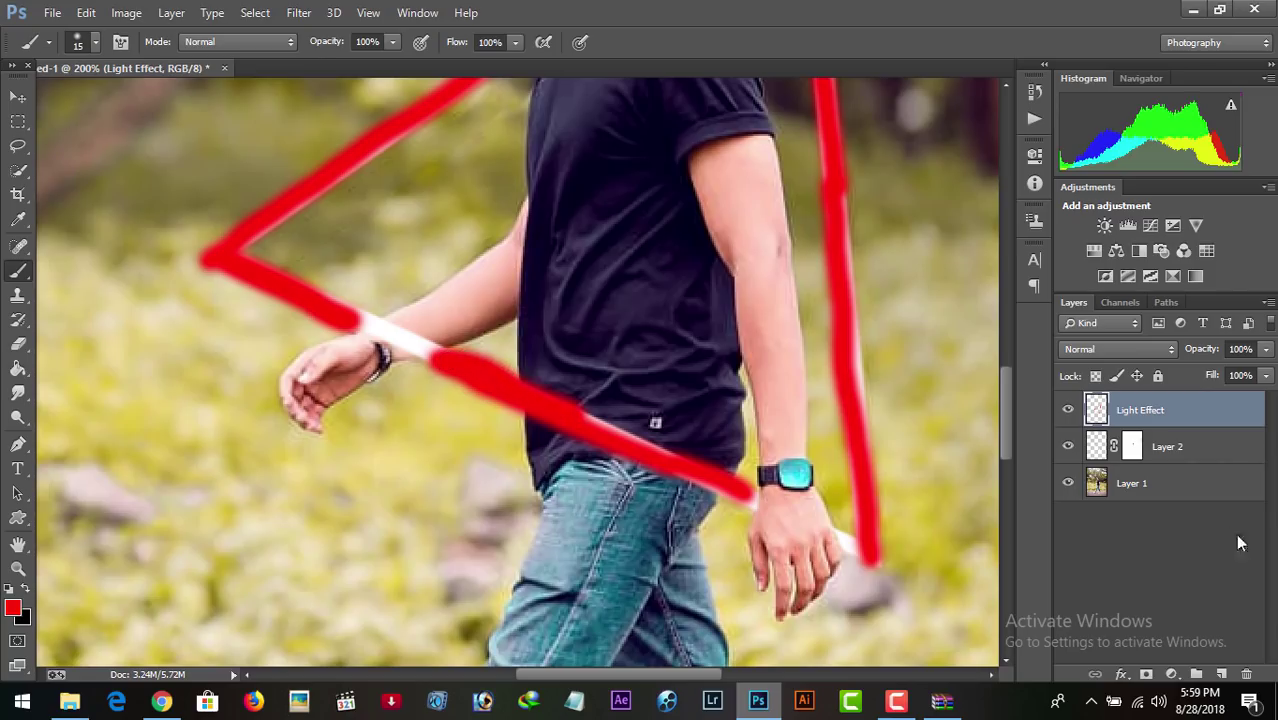
Switch the Light Effect layer's blend mode to Lighten and view the photo at 66.7%.
click(1136, 355)
click(1100, 148)
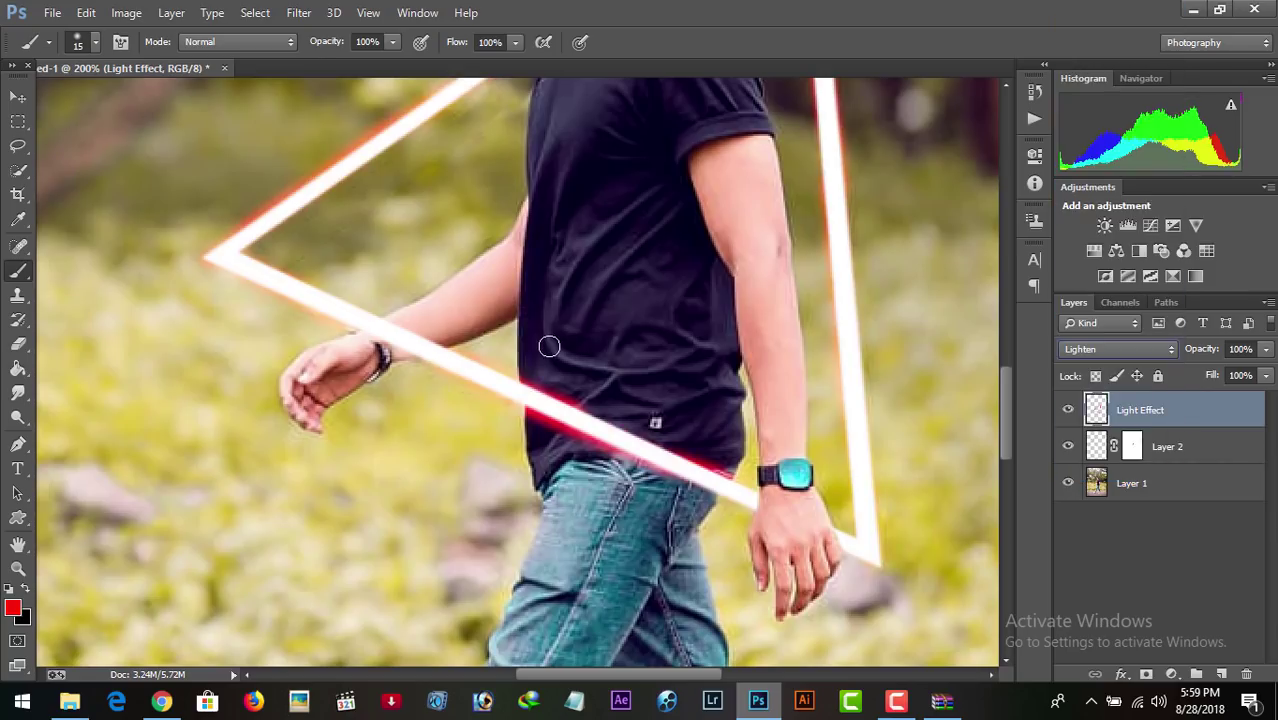
key(ctrl+minus)
key(ctrl+minus)
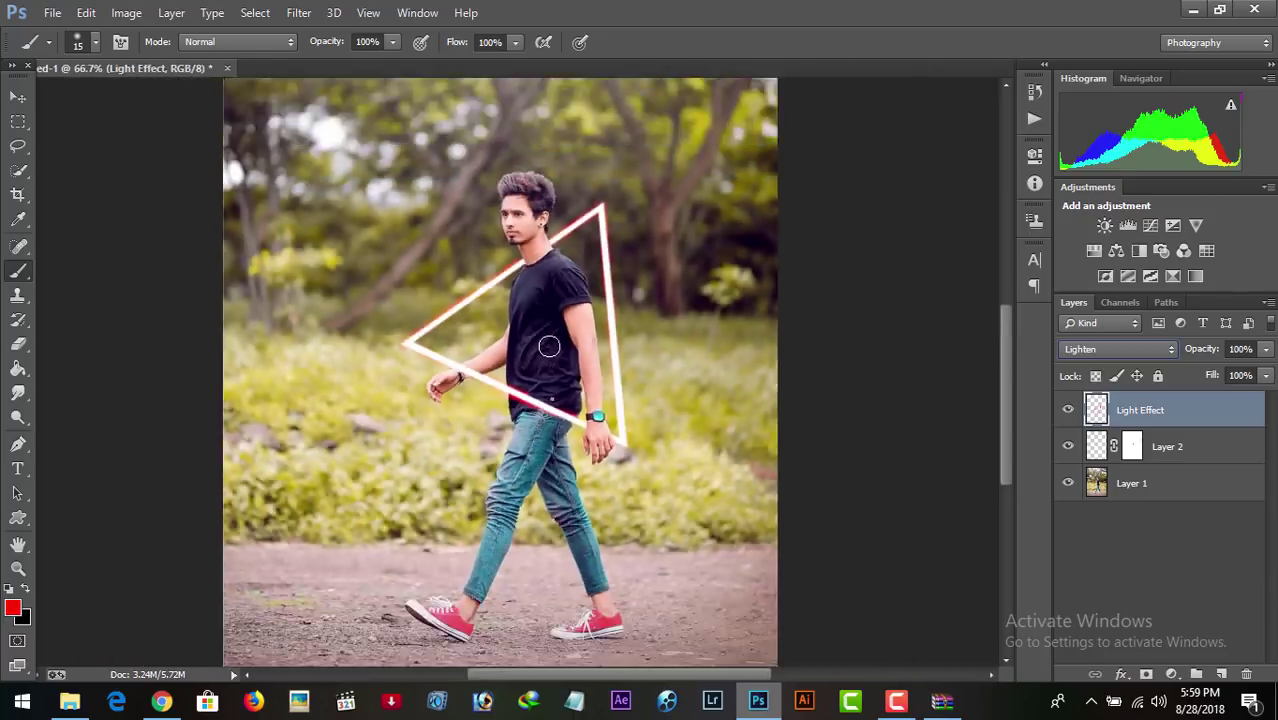
key(ctrl+minus)
key(ctrl+plus)
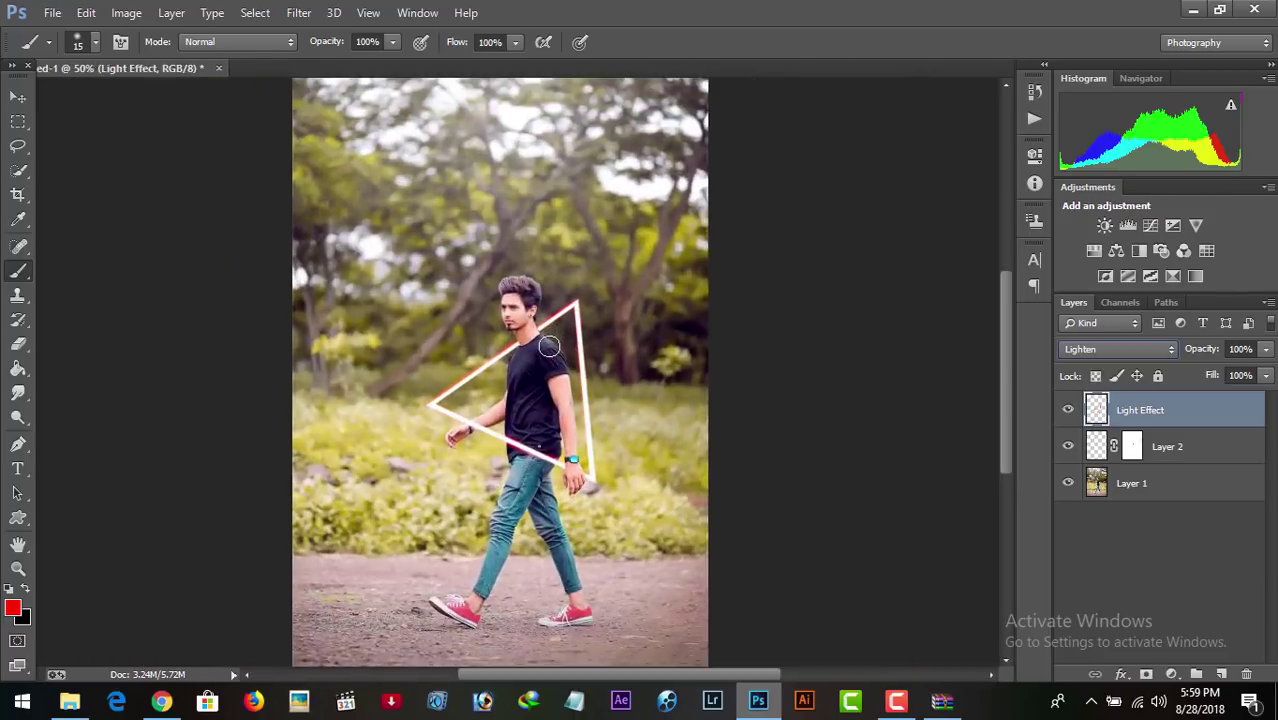
key(ctrl+plus)
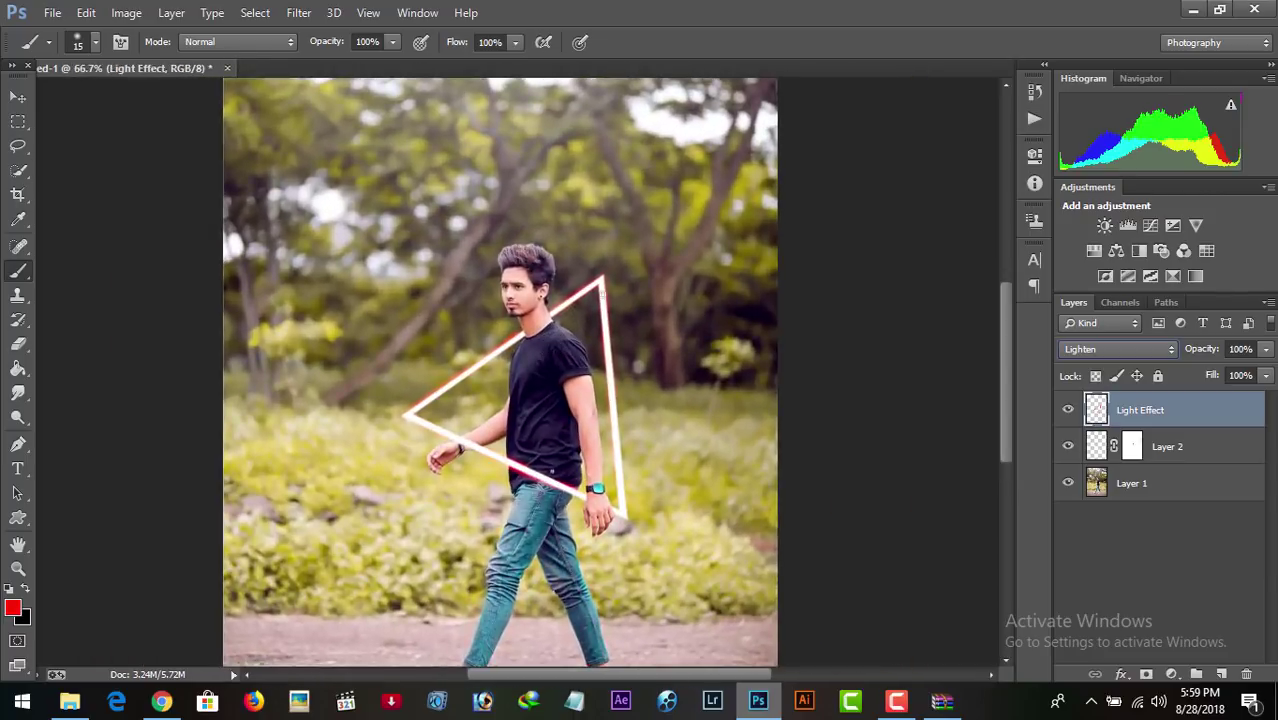
click(126, 13)
mouse_move(154, 60)
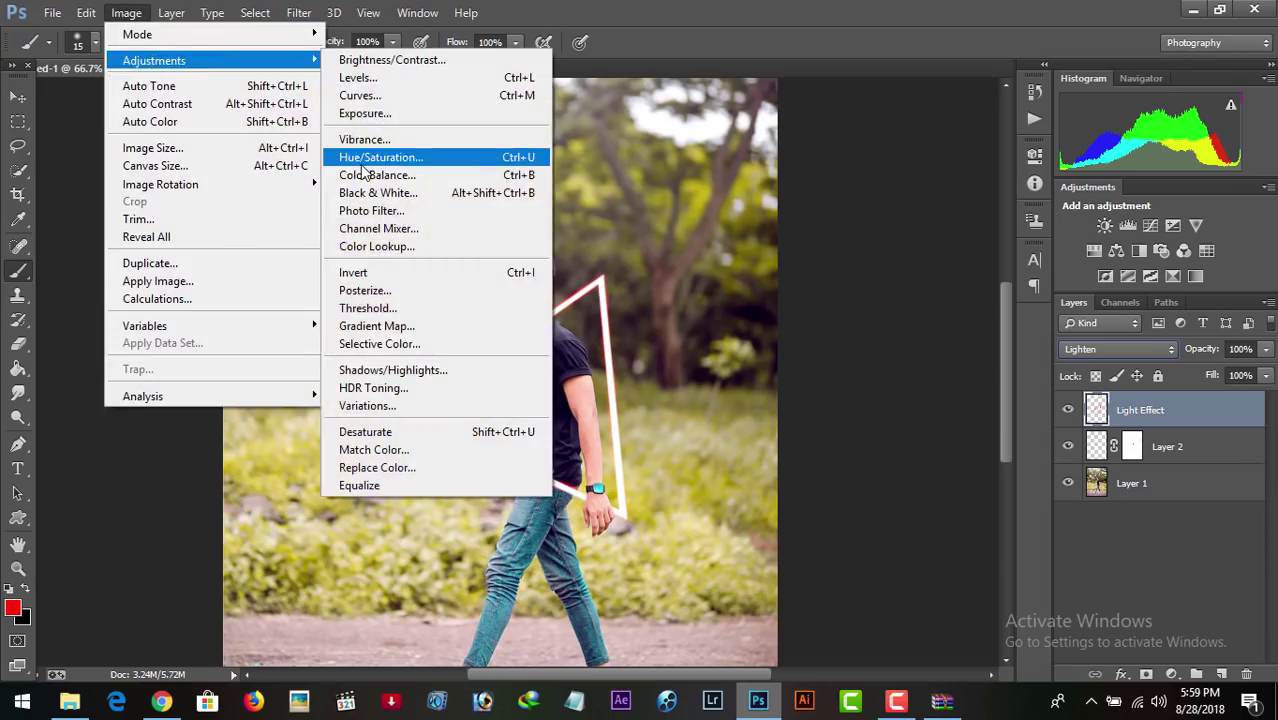
Apply Hue/Saturation to the glow with the Hue shifted to about -130.
click(430, 157)
mouse_move(1083, 252)
mouse_down()
mouse_move(1200, 258)
mouse_move(991, 236)
mouse_move(1176, 256)
mouse_up()
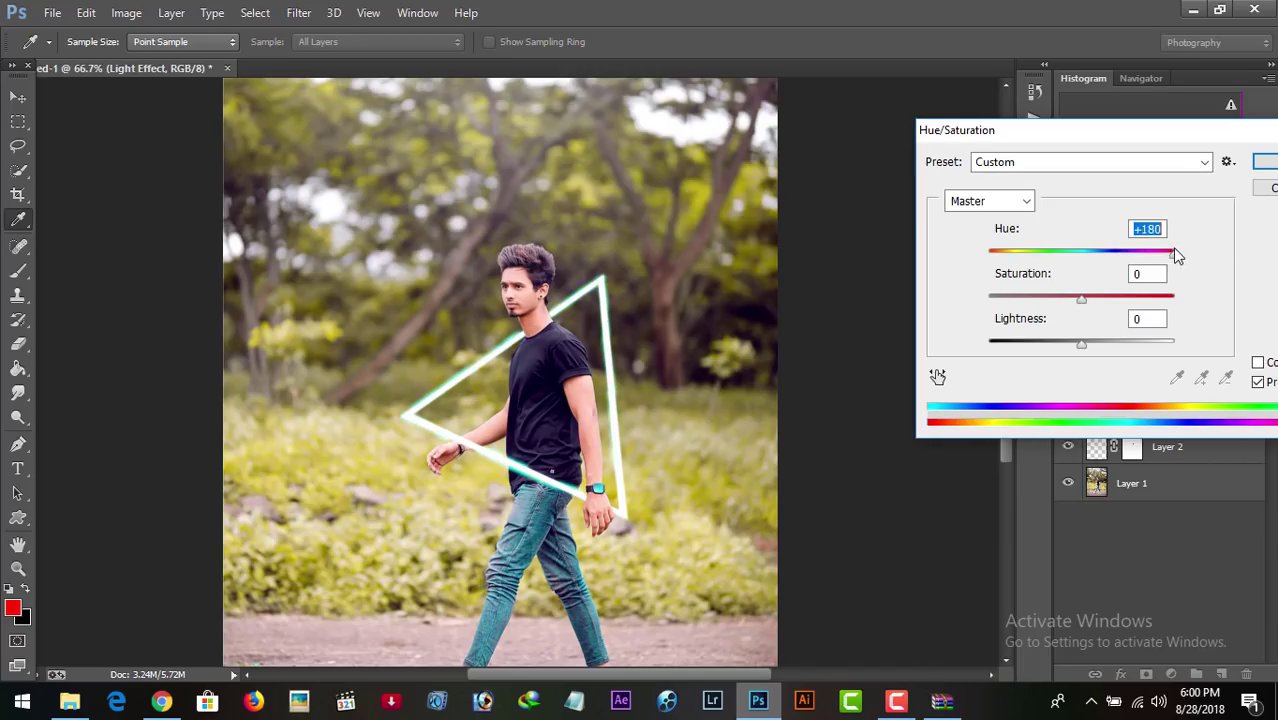
key(ctrl+minus)
key(ctrl+minus)
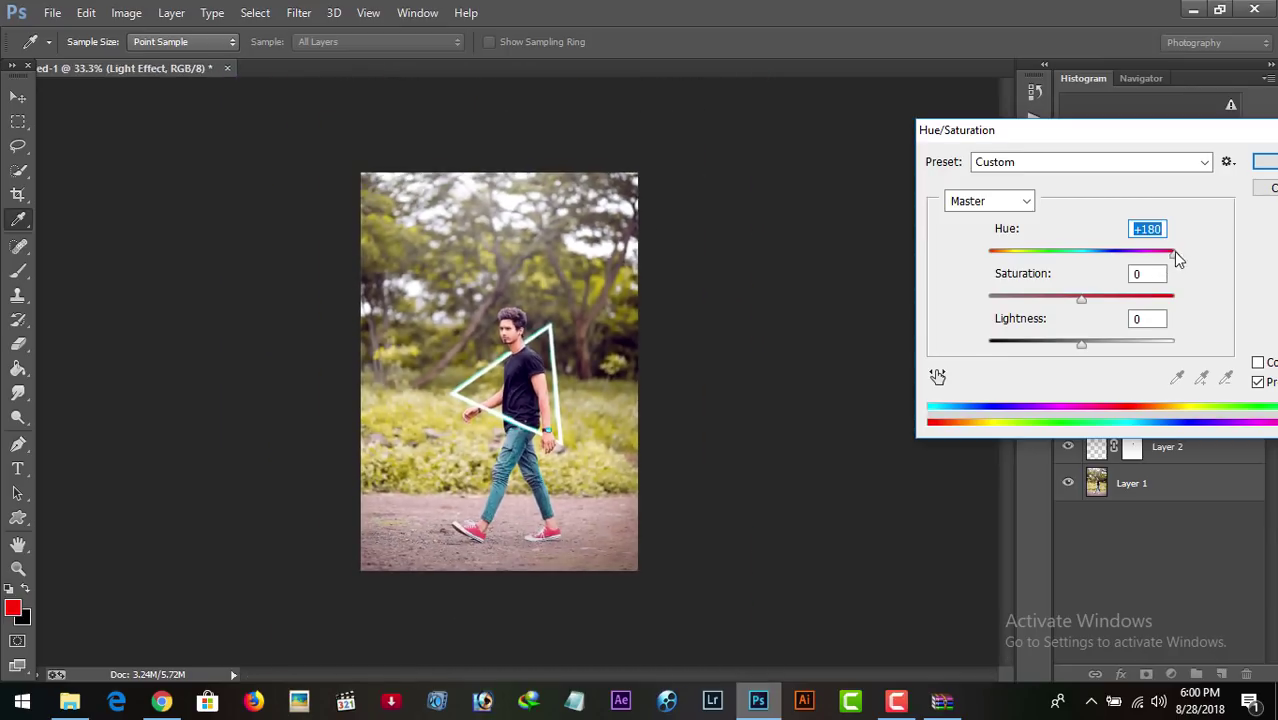
mouse_move(1173, 251)
mouse_down()
mouse_move(992, 230)
mouse_move(1011, 237)
mouse_up()
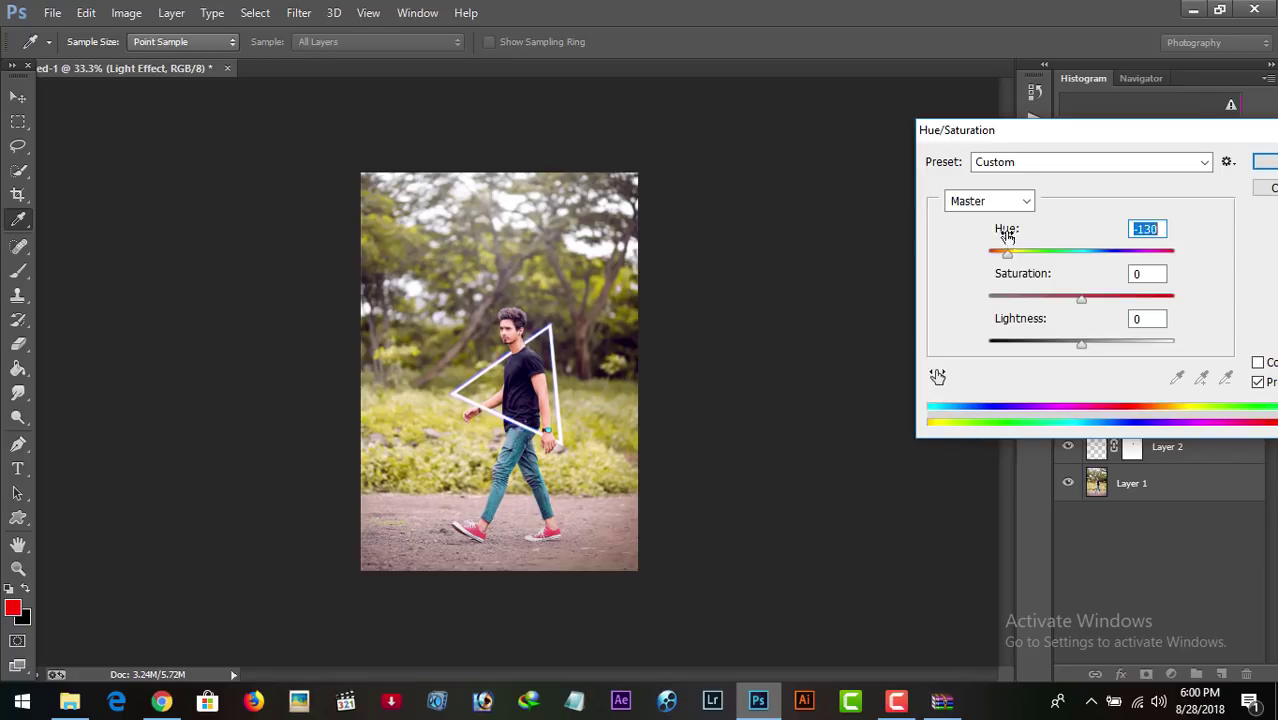
click(1265, 162)
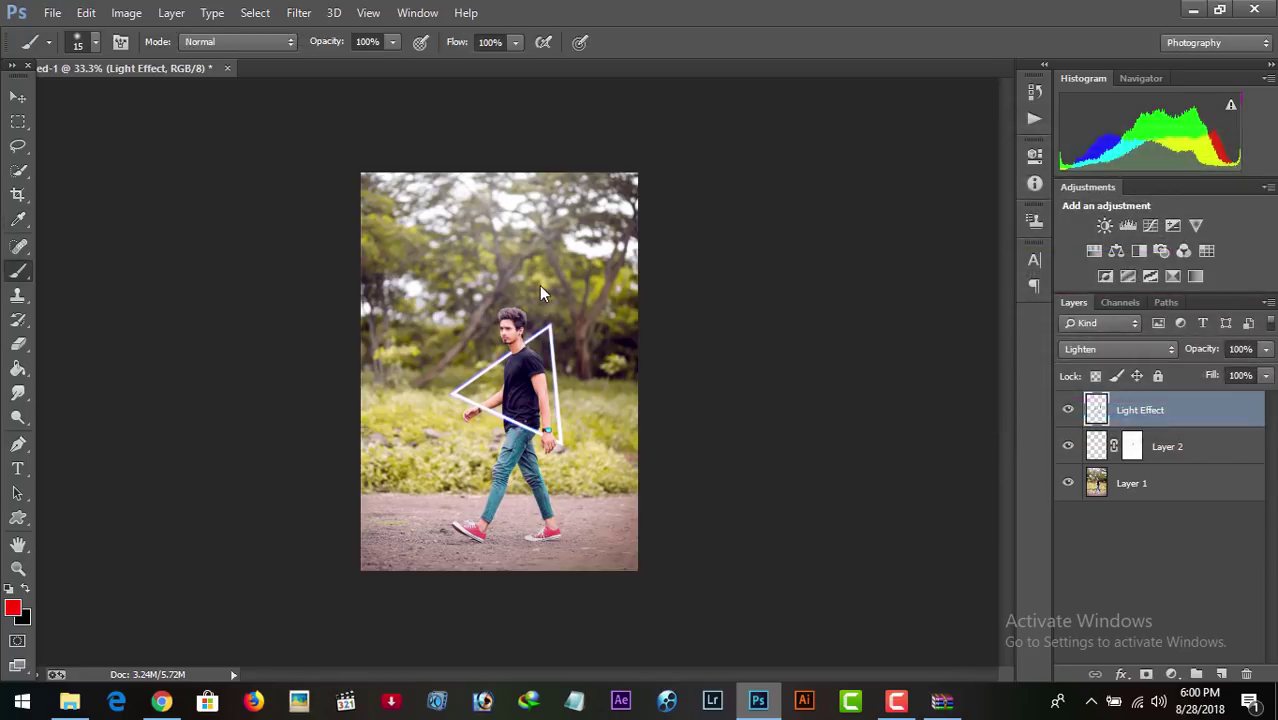
Check the glow up close, then flatten everything into one Background layer at 33.3% view.
key(ctrl+plus)
key(ctrl+plus)
key(ctrl+plus)
key(ctrl+plus)
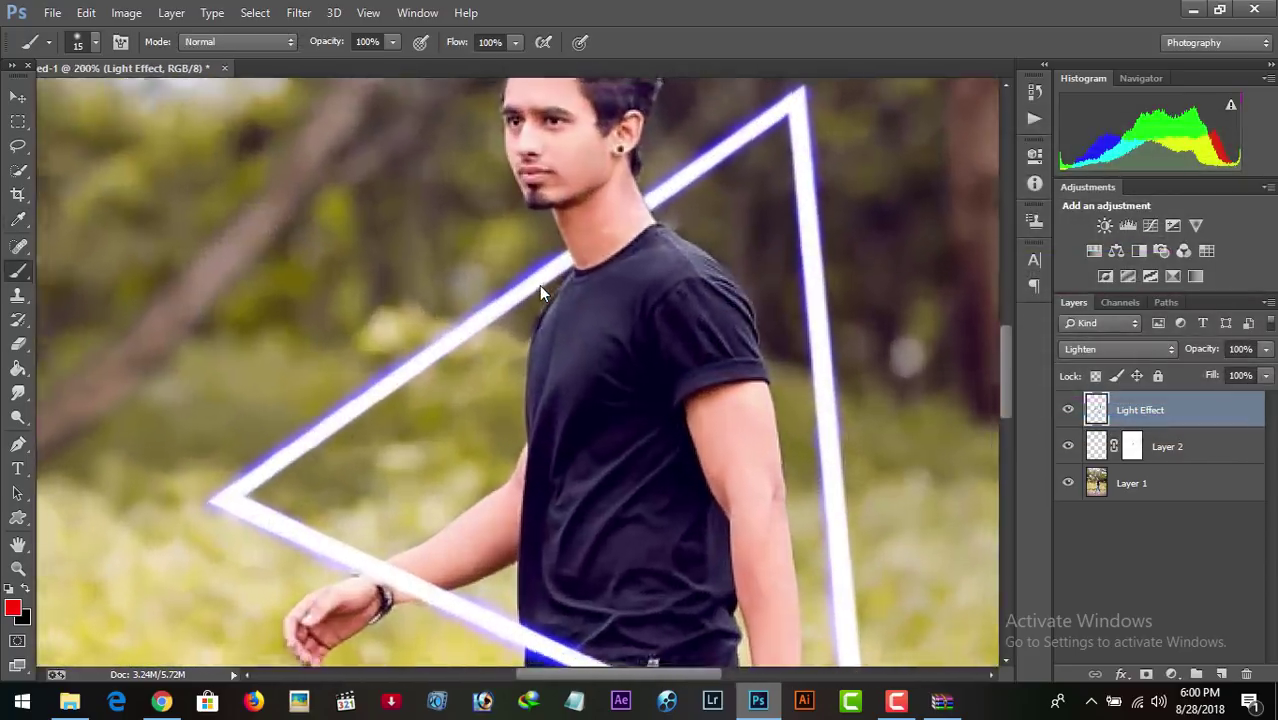
key(ctrl+minus)
key(ctrl+minus)
key(ctrl+minus)
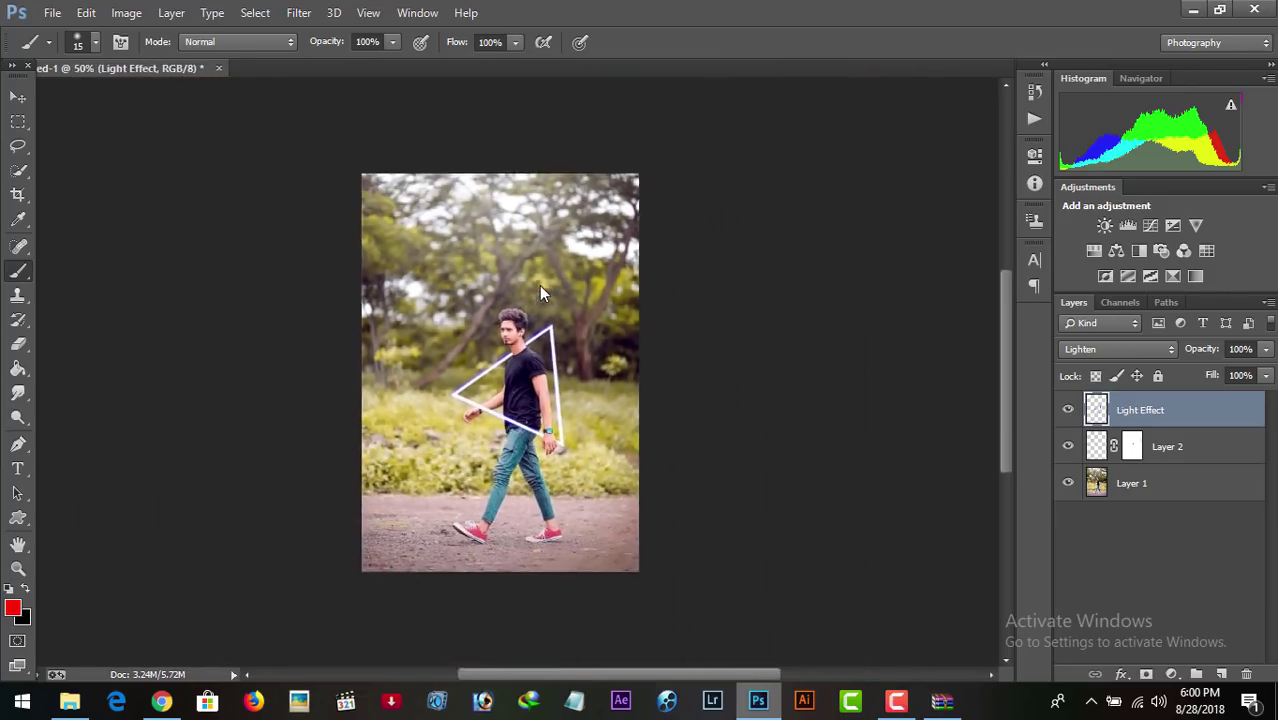
key(ctrl+plus)
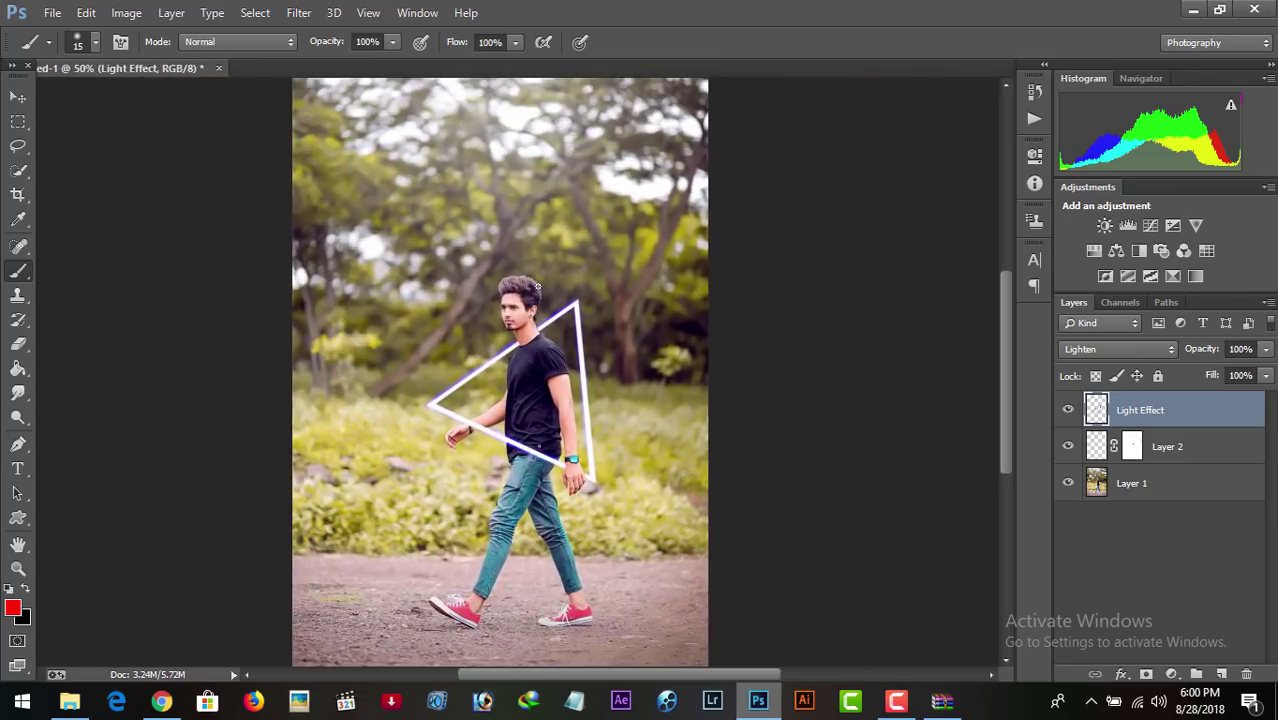
key(ctrl+minus)
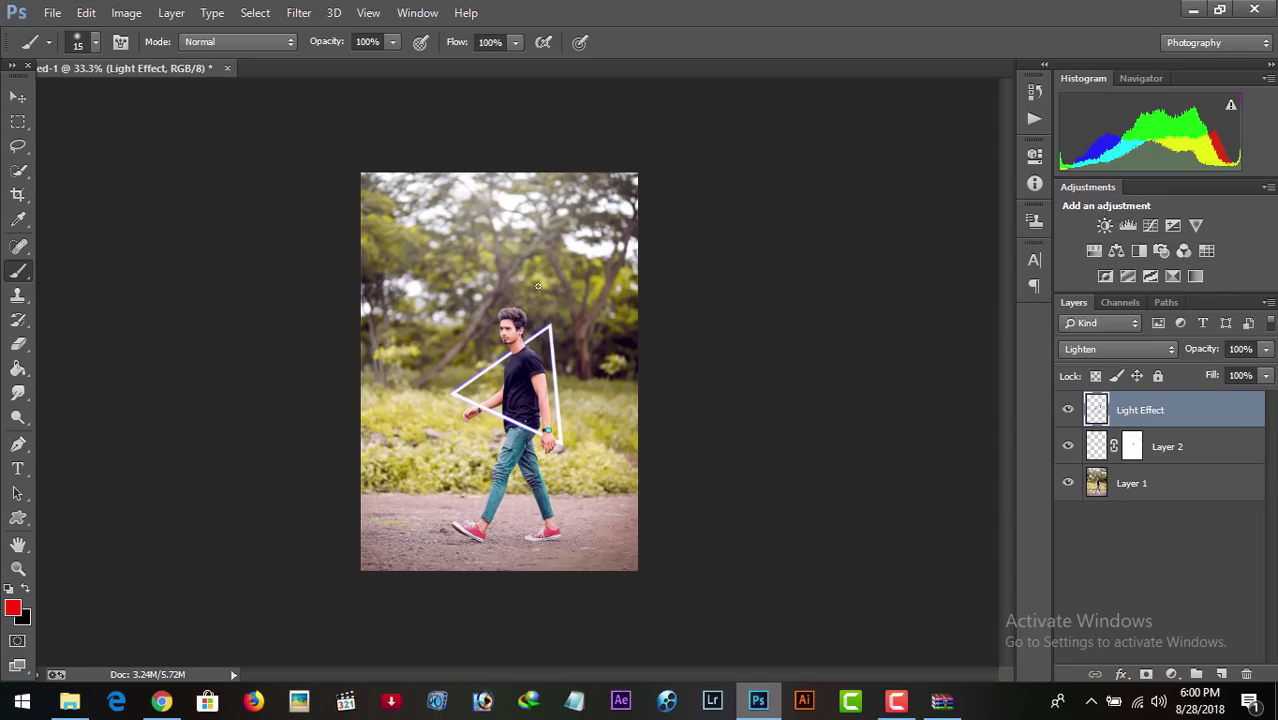
right_click(1192, 406)
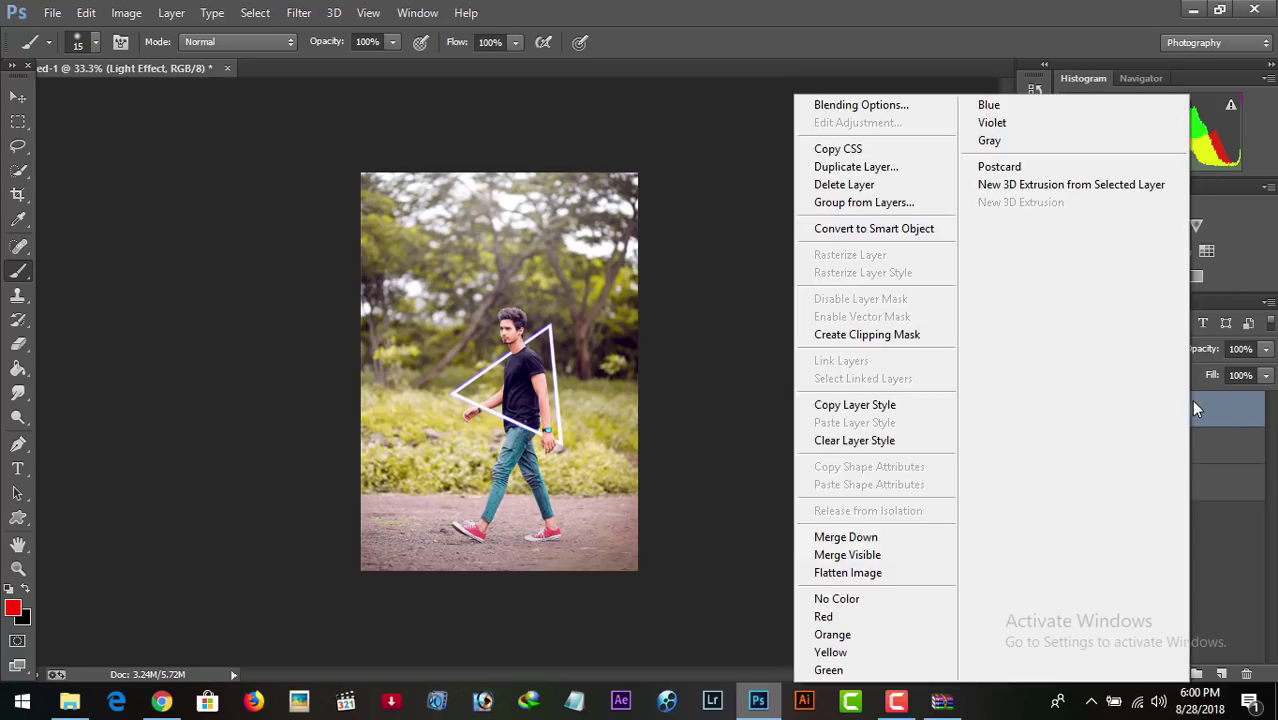
click(887, 574)
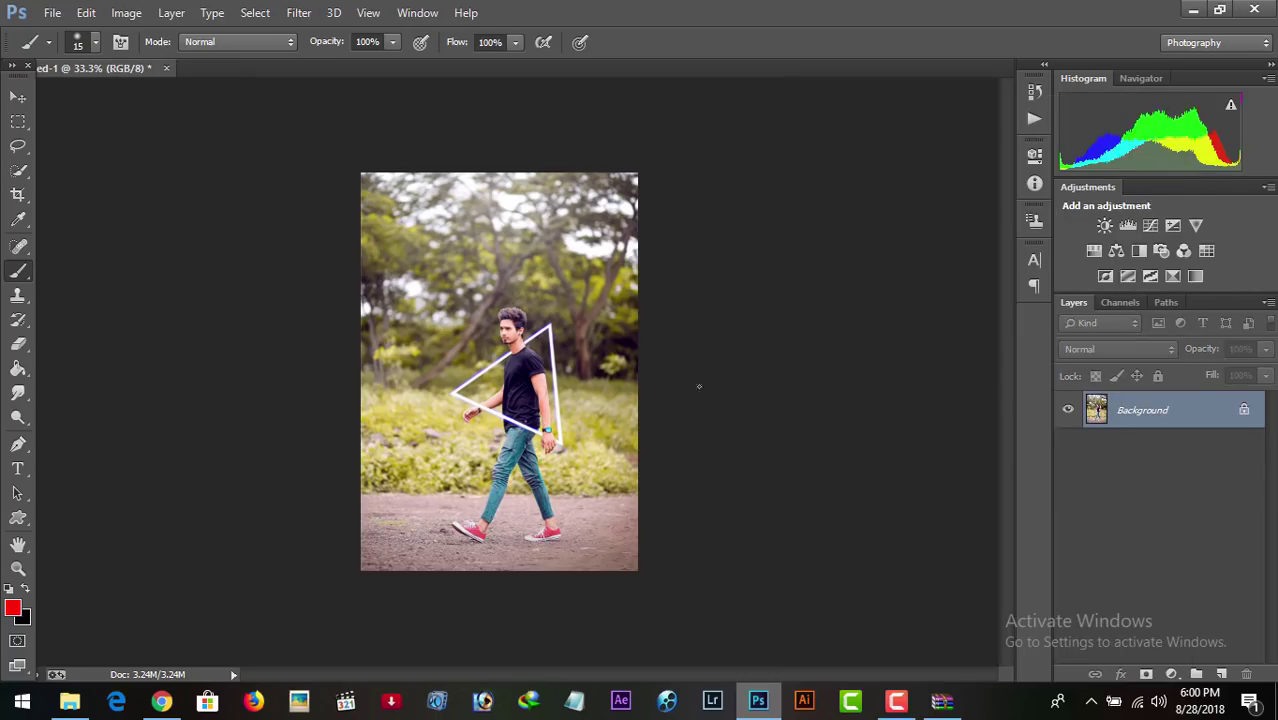